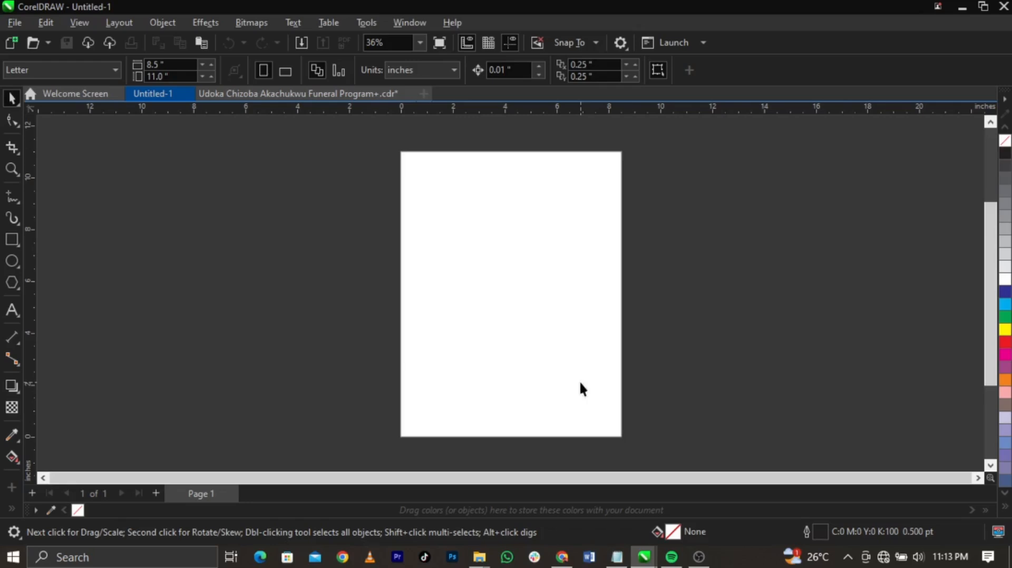
Step: Set the page size to A3 in landscape orientation
click(68, 68)
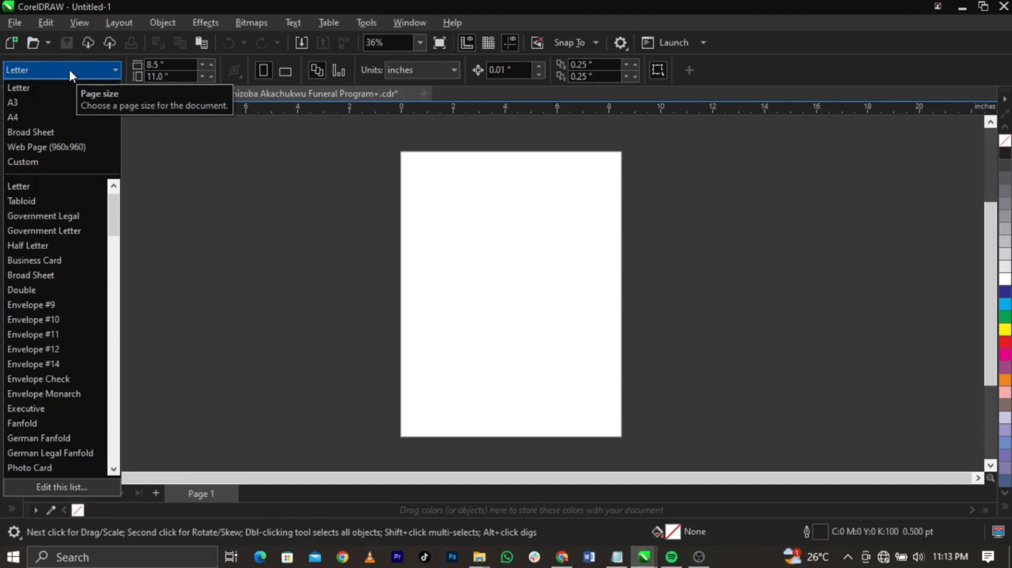
click(60, 104)
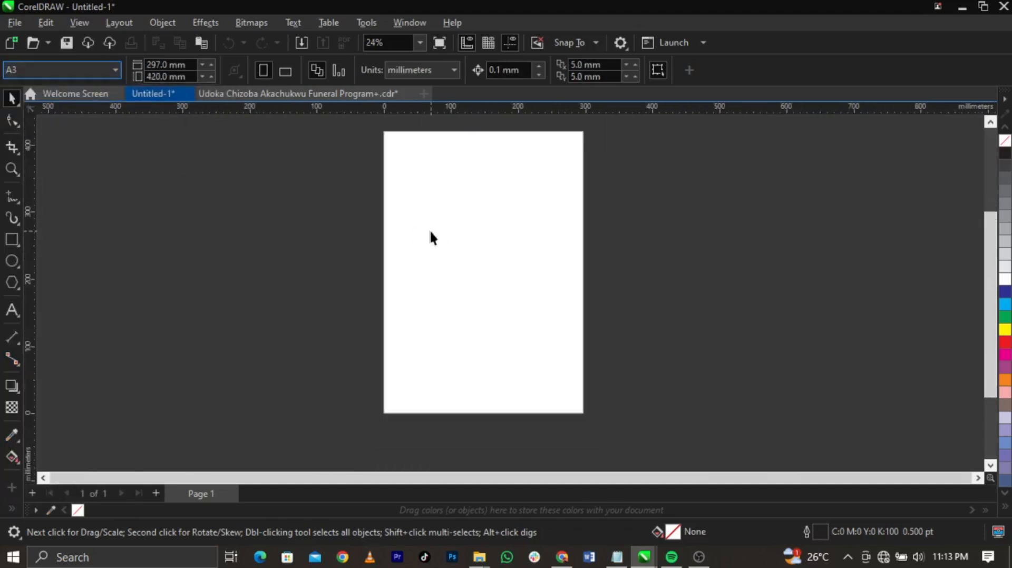
scroll(474, 133, up, 1)
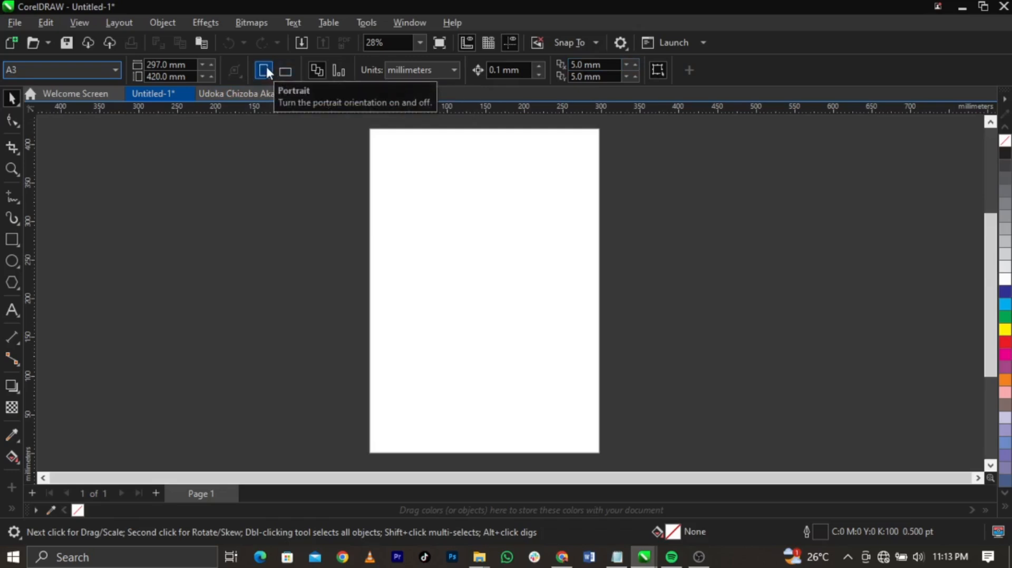
click(284, 71)
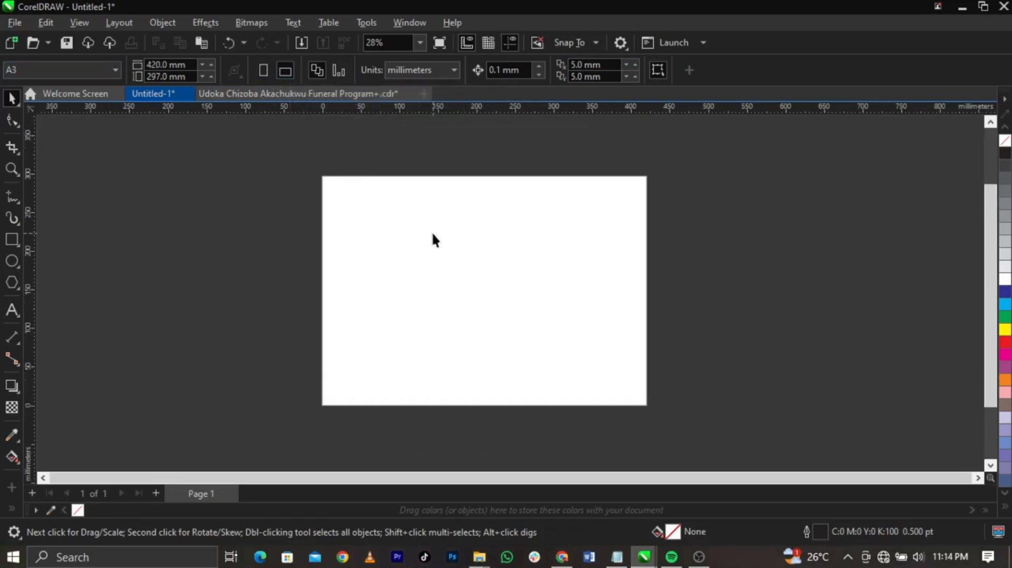
Step: Create a page-sized rectangle and narrow it from its left edge to about 201 mm wide, covering the page's right half
double_click(12, 239)
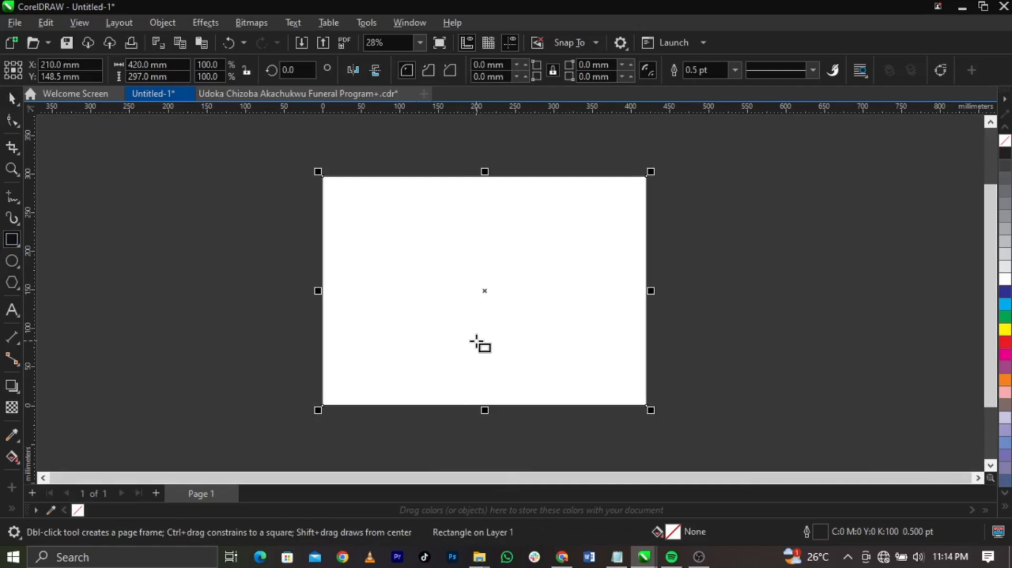
scroll(477, 342, up, 1)
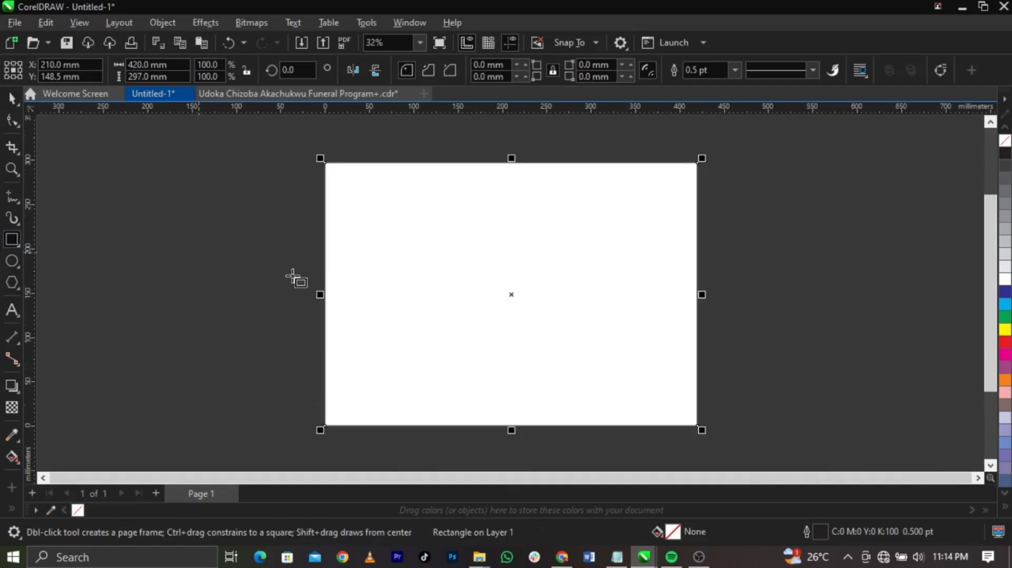
click(10, 94)
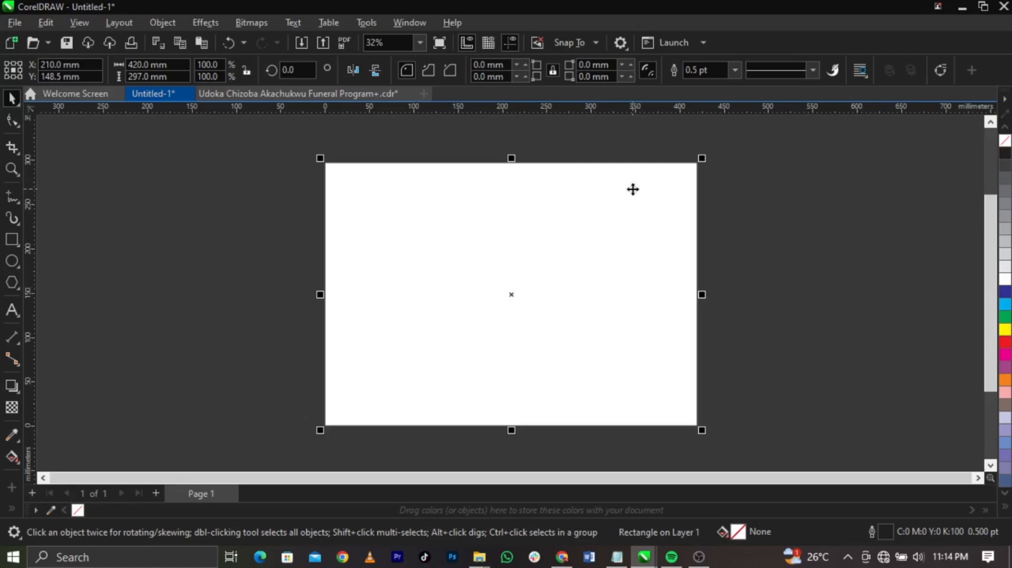
drag(320, 294, 514, 309)
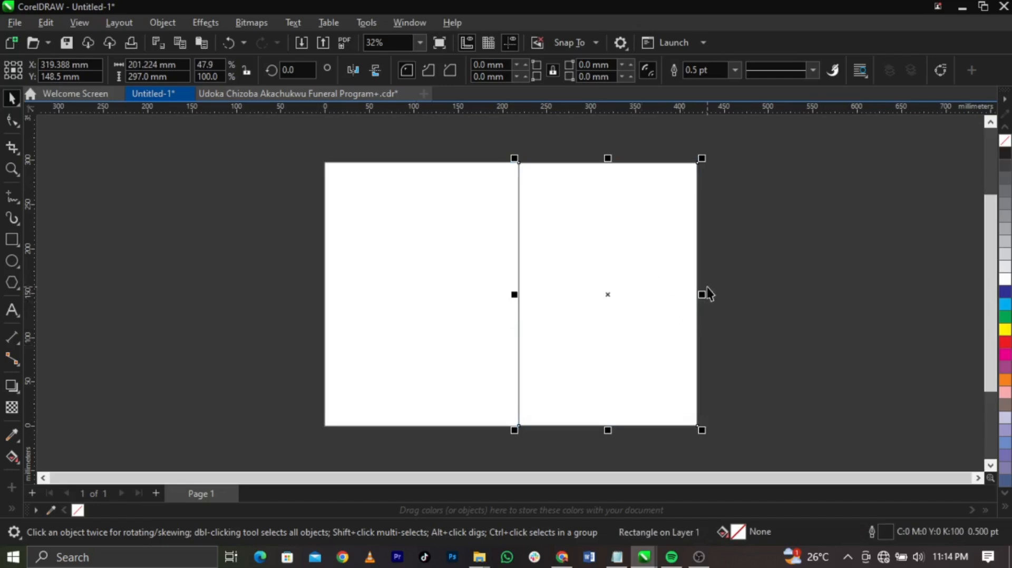
Step: Mirror a copy of the rectangle across its left edge to cover the other half of the page
drag(707, 295, 649, 318)
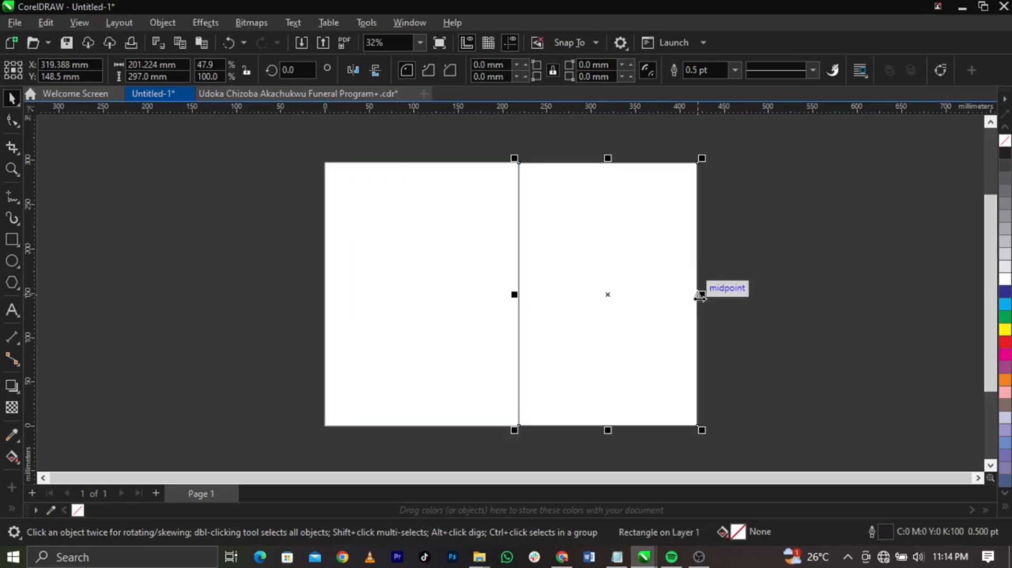
drag(700, 295, 516, 304)
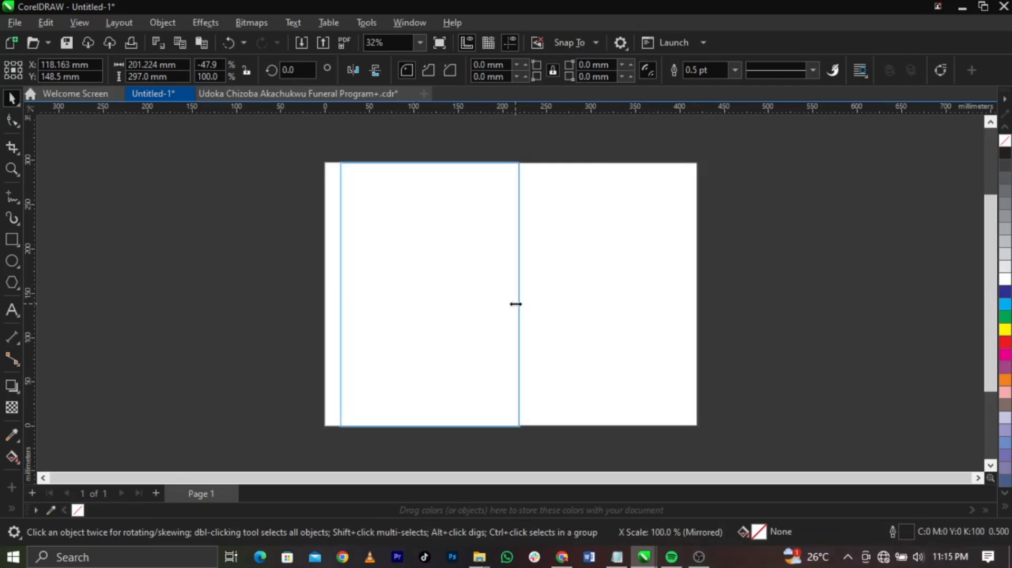
drag(516, 304, 516, 304)
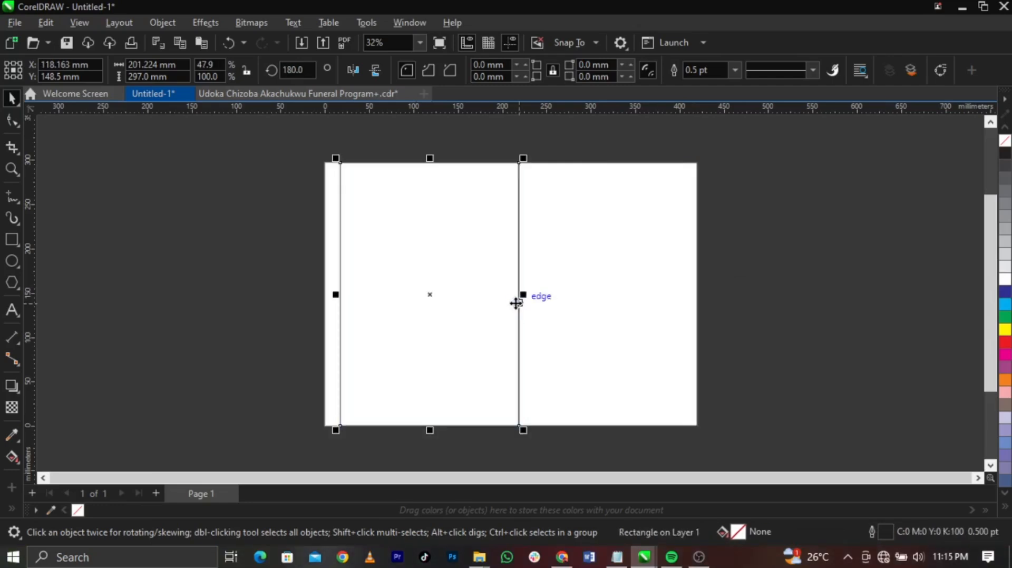
Step: Stretch both rectangles together to the page's left edge so they fill the page in equal halves
key(ctrl+a)
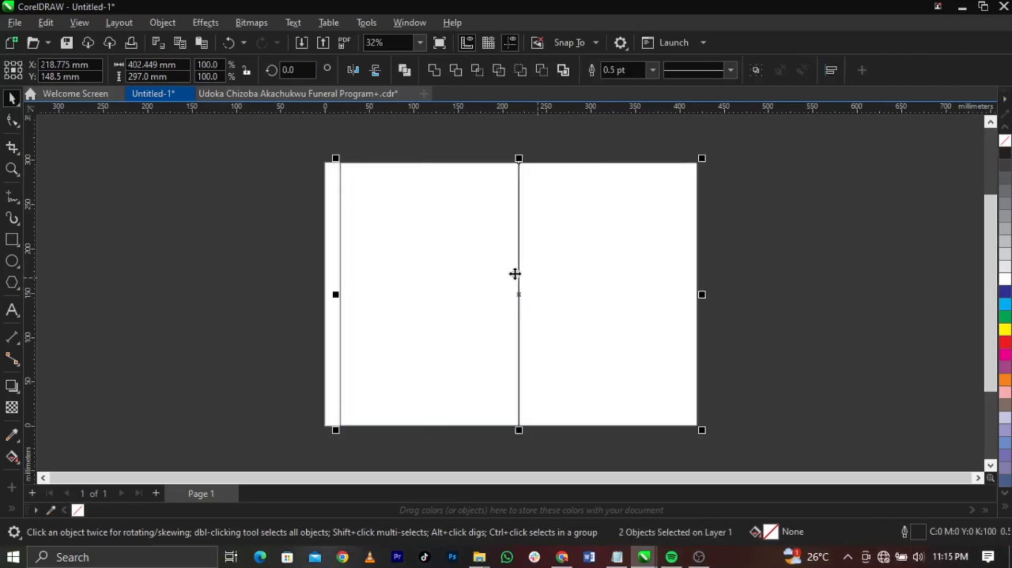
scroll(338, 294, up, 5)
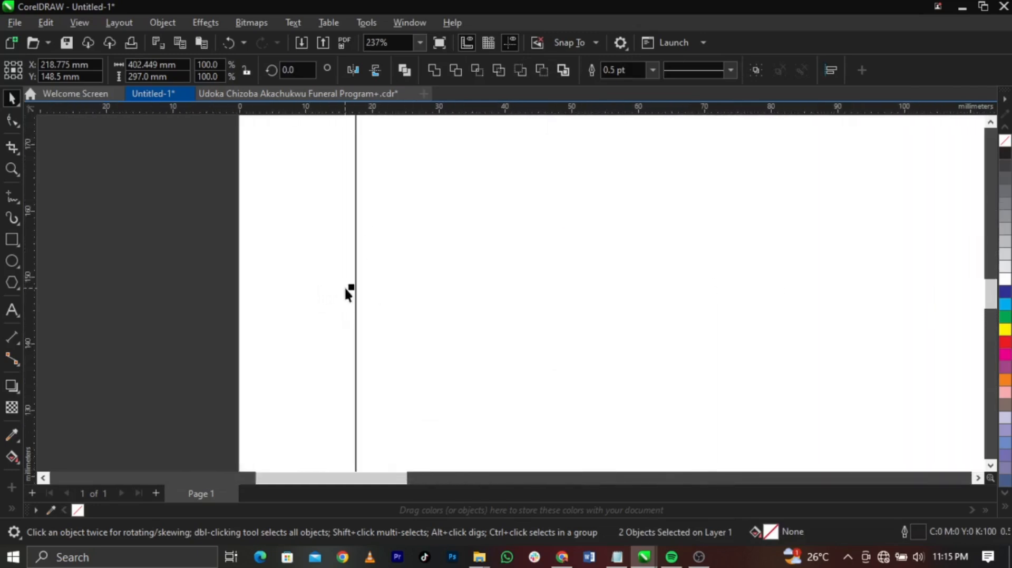
drag(343, 290, 235, 295)
scroll(240, 305, down, 5)
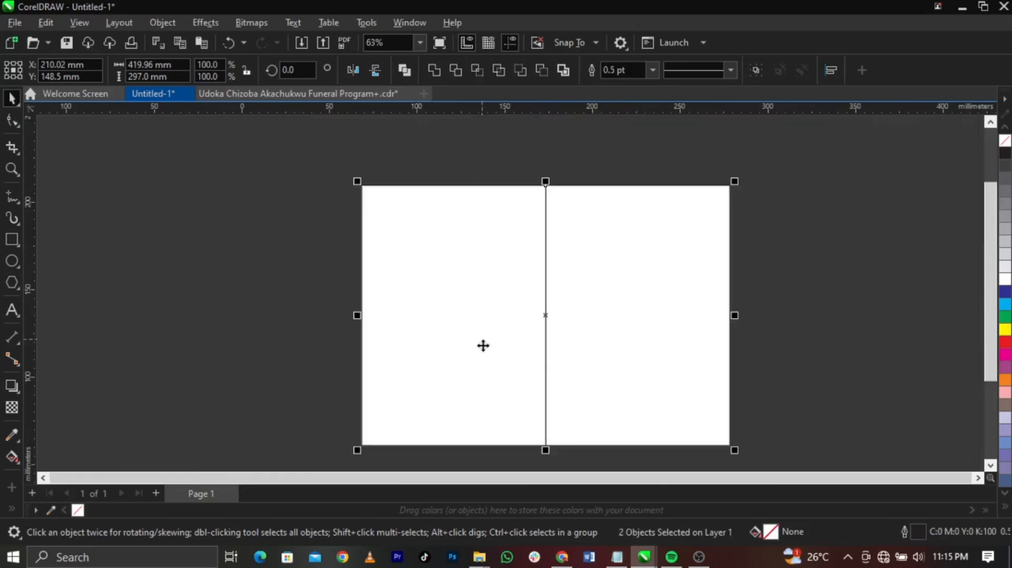
key(shift+F4)
click(847, 350)
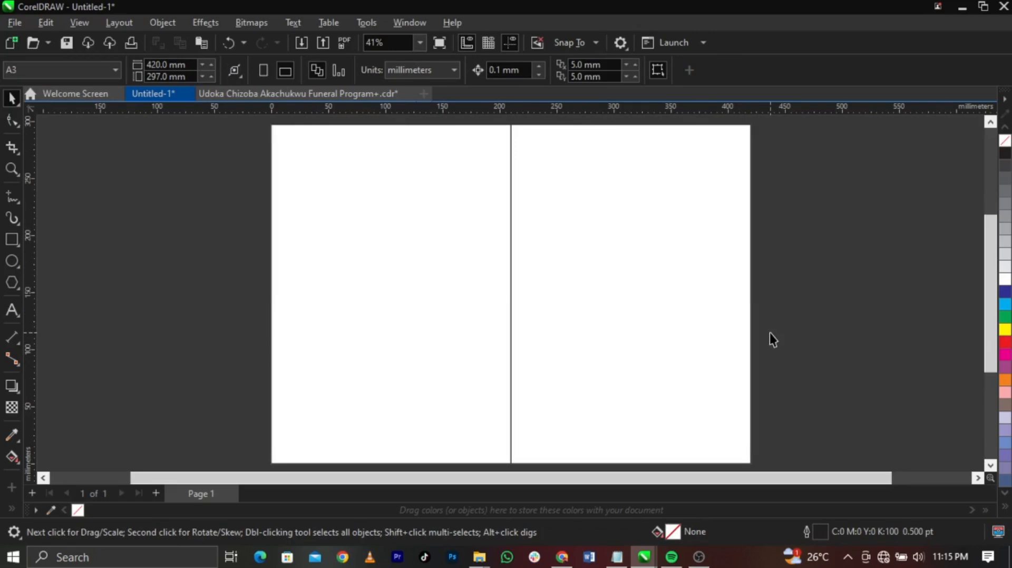
Step: Draw a small rectangle about 55 × 53 mm in the upper part of the page's left half
click(13, 240)
drag(350, 210, 414, 271)
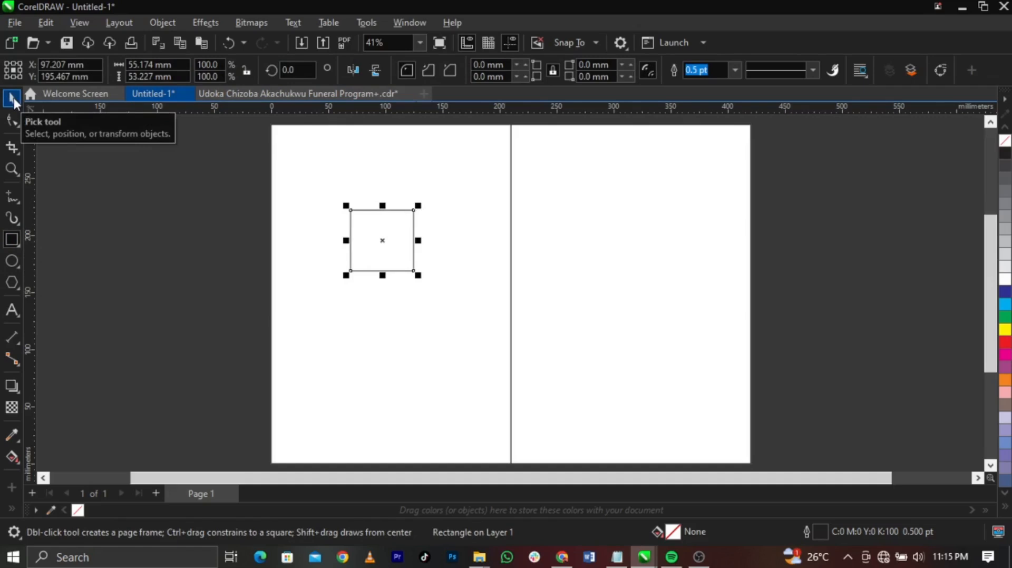
click(13, 100)
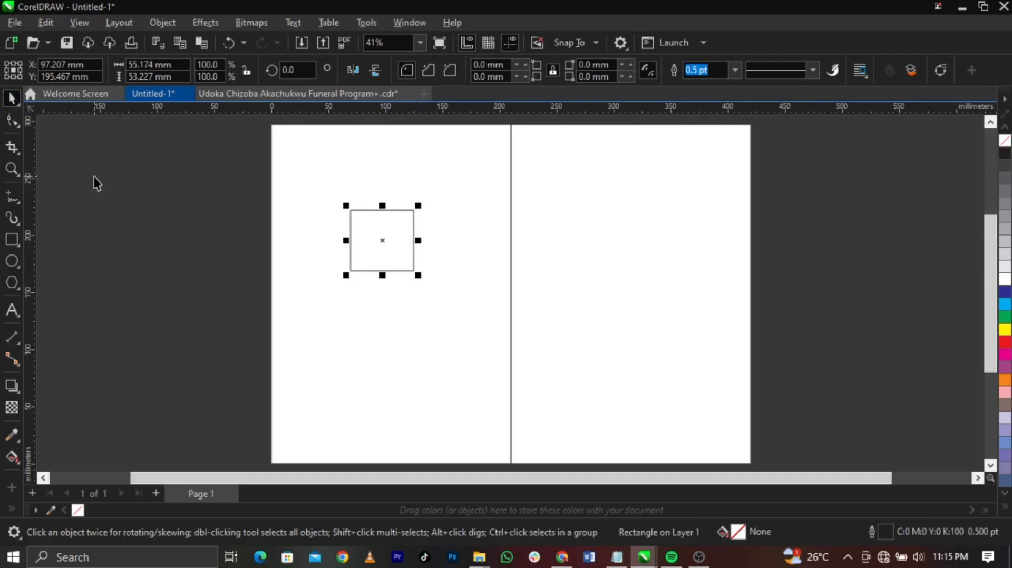
click(191, 208)
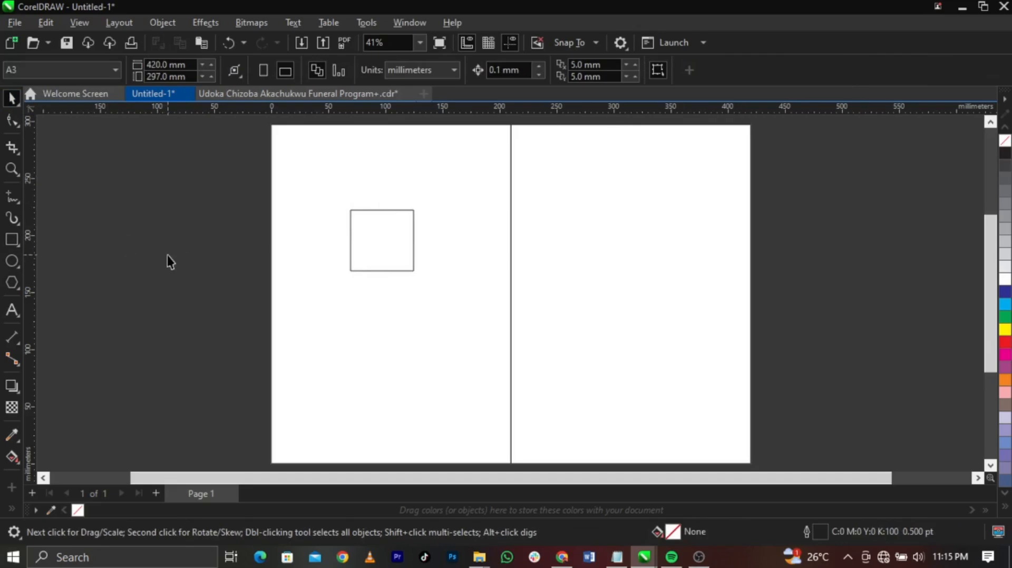
Step: Switch the drawing units to inches and resize the small rectangle to 0.6 × 0.6 inches
click(428, 68)
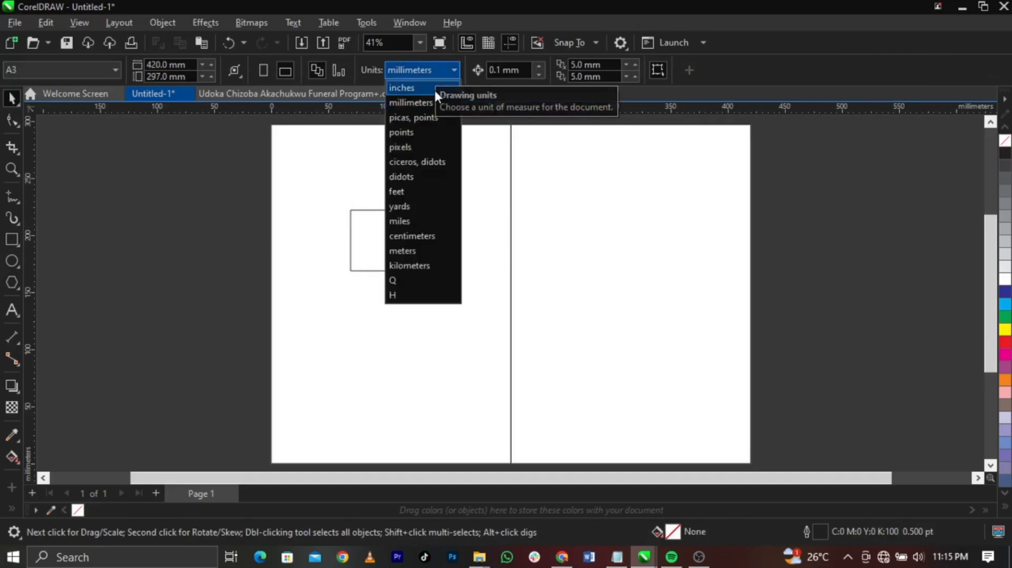
click(434, 87)
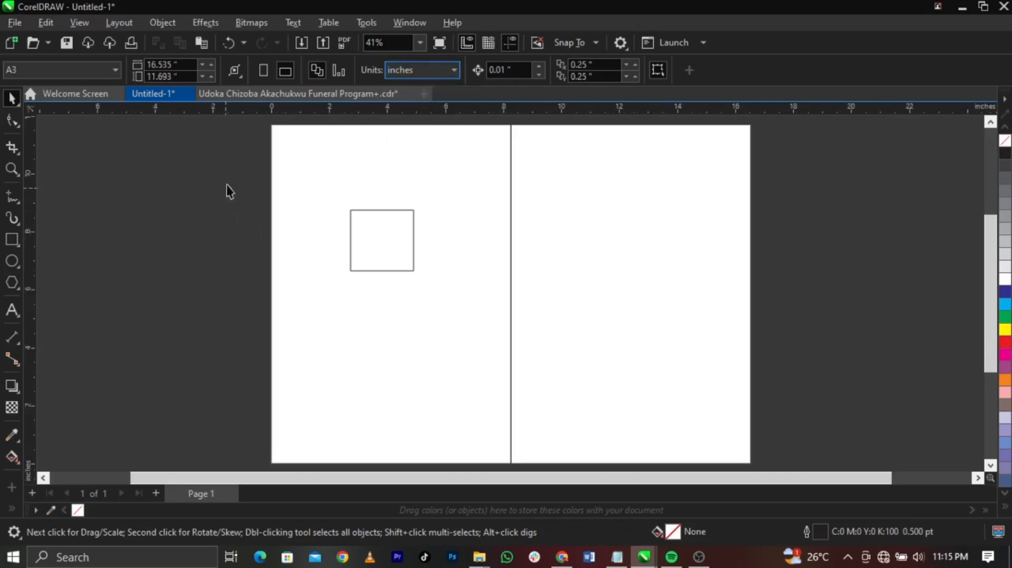
drag(232, 169, 419, 302)
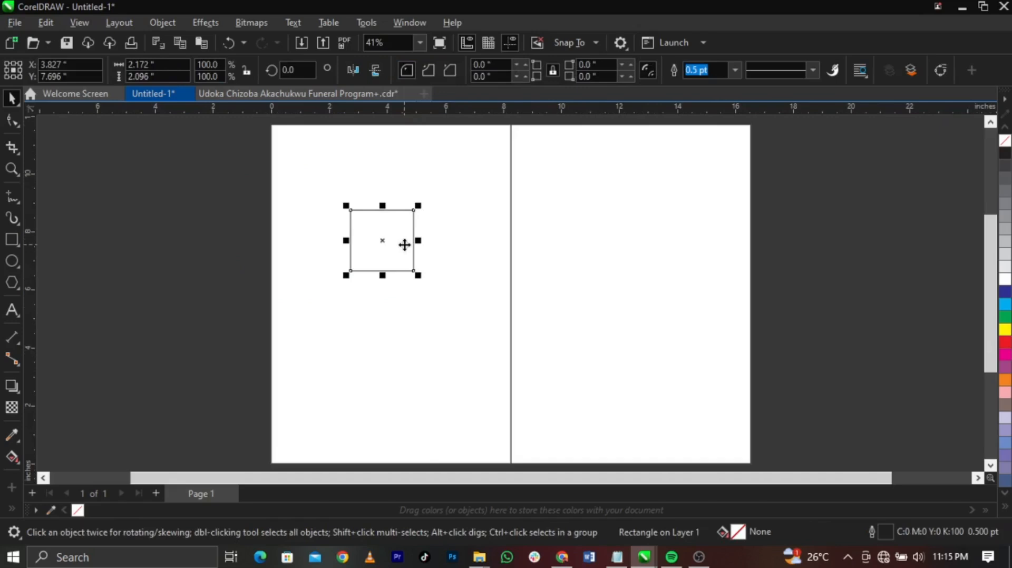
click(154, 65)
double_click(177, 67)
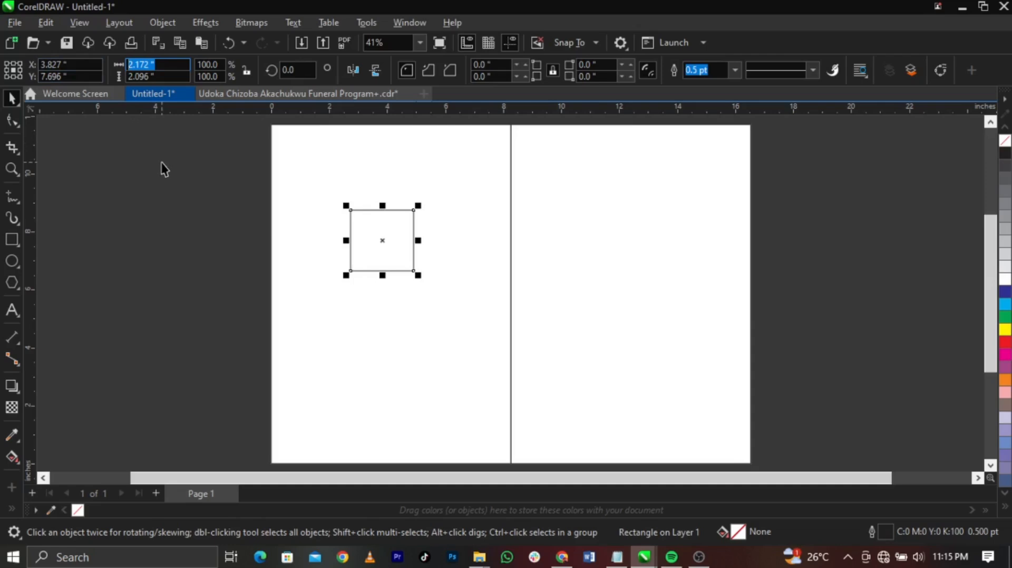
text(0.6)
key(Tab)
text(0.6)
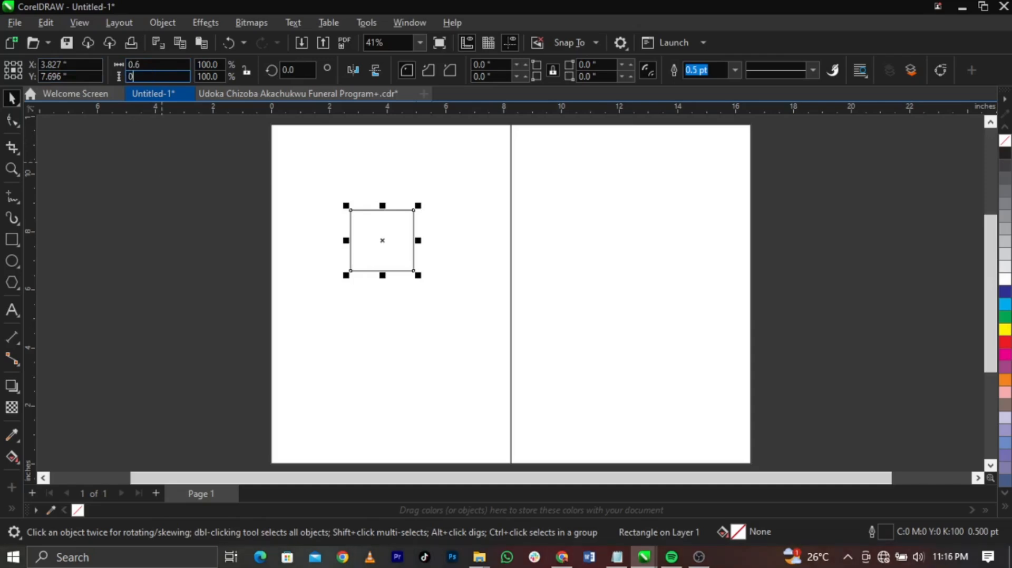
key(Return)
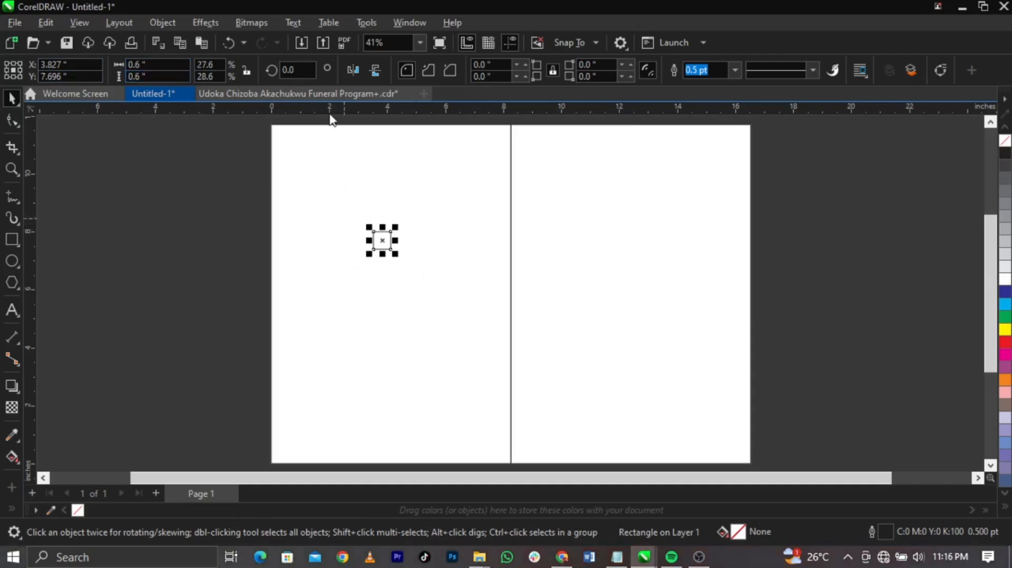
Step: Move the small square to the page's top-left corner and align it with the left half's top and left edges
scroll(329, 132, up, 1)
drag(406, 310, 254, 149)
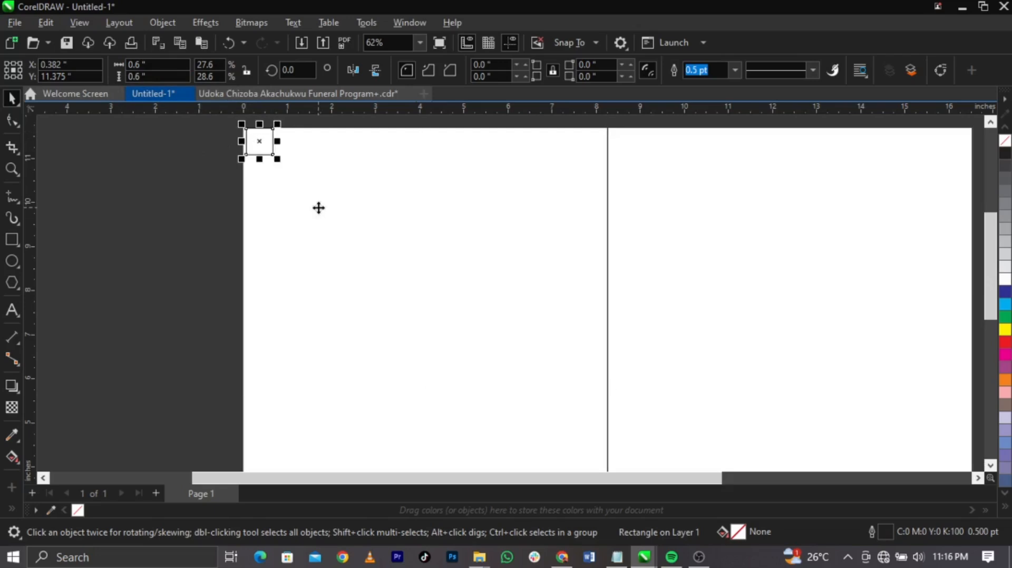
key(ctrl+a)
scroll(321, 206, down, 1)
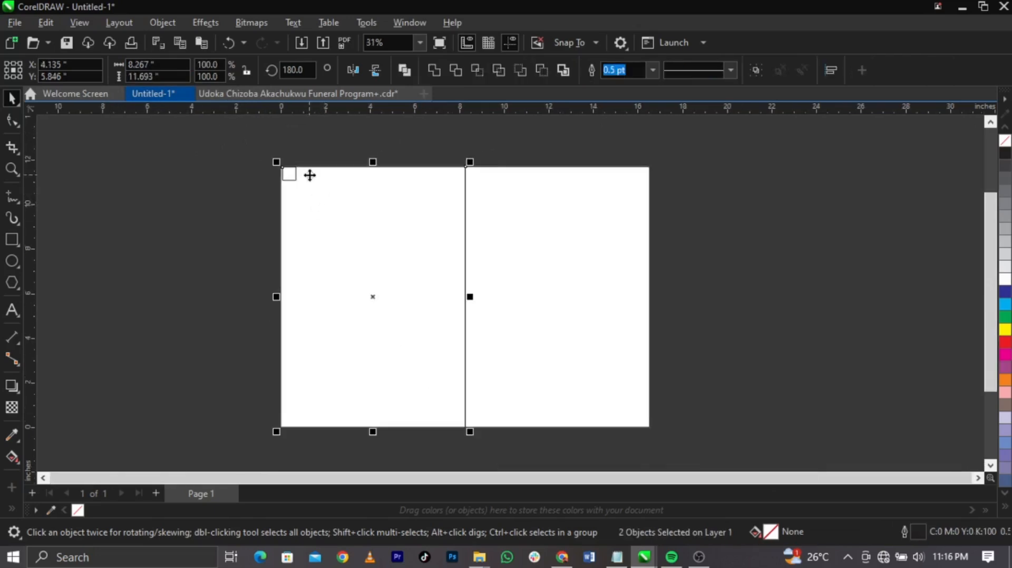
scroll(309, 175, up, 1)
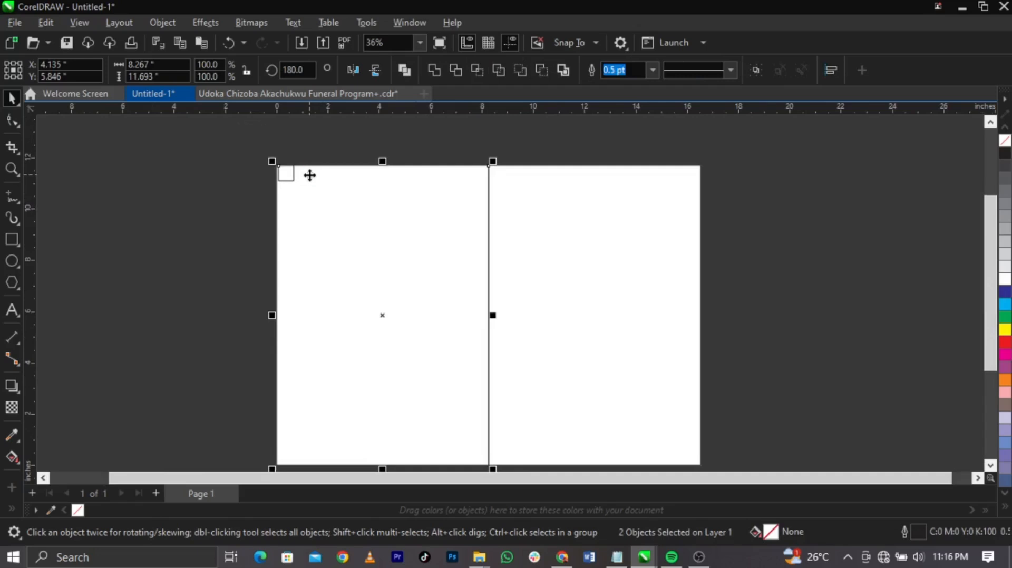
scroll(282, 171, up, 6)
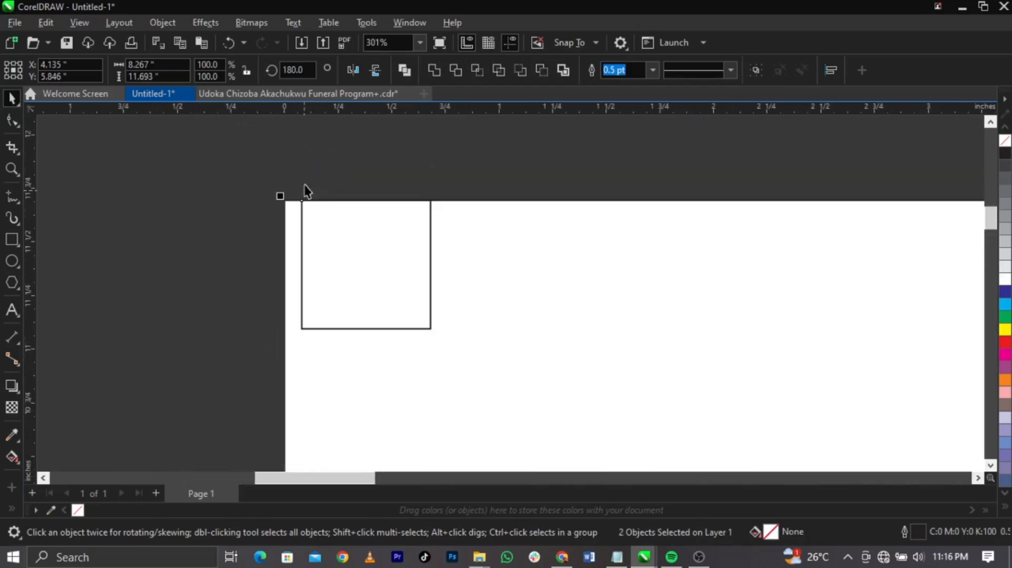
scroll(322, 247, up, 2)
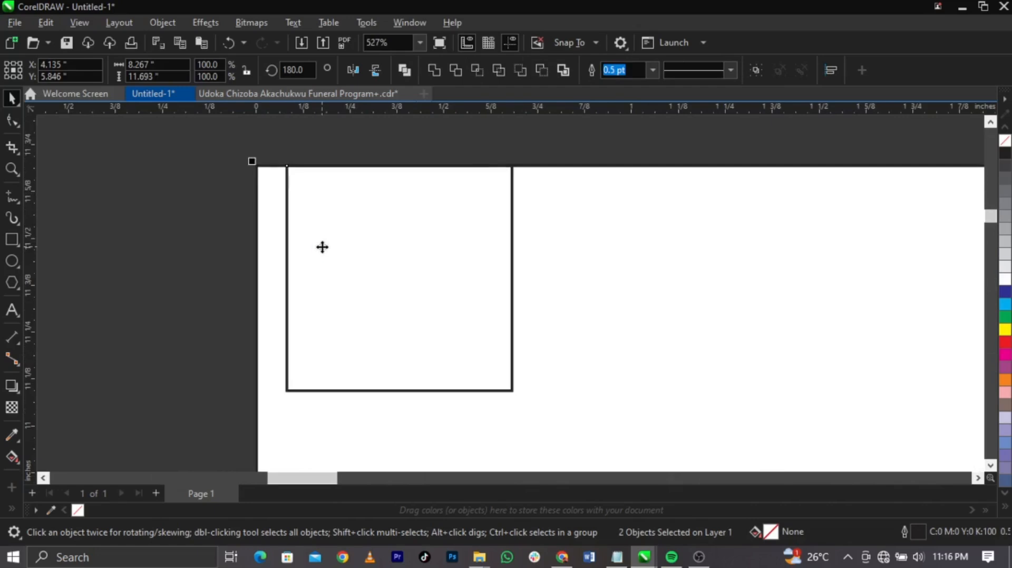
Step: Place a vertical guideline along the square's right edge and a horizontal guideline along its bottom edge
drag(34, 276, 482, 295)
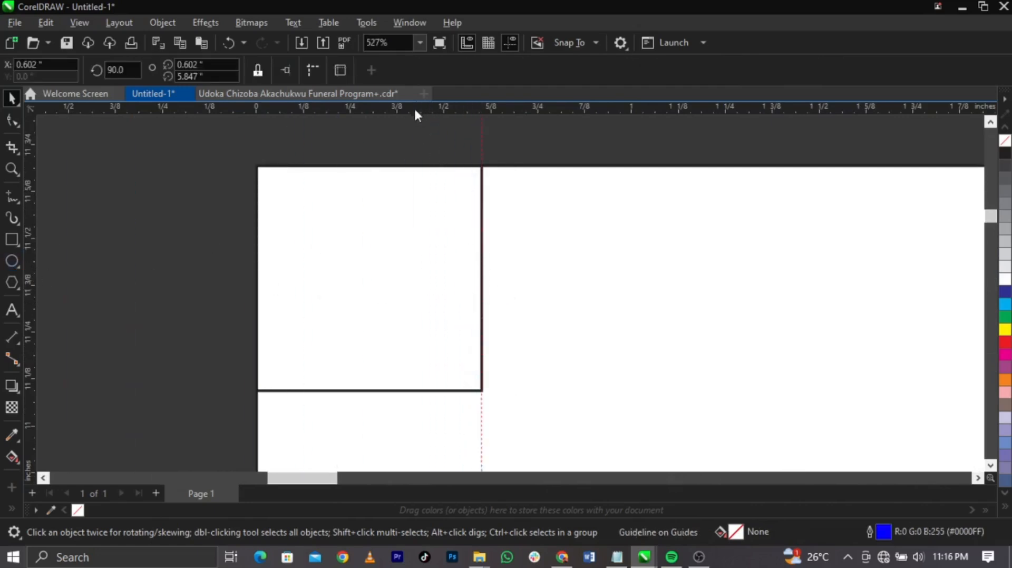
drag(419, 112, 428, 395)
scroll(384, 354, down, 3)
scroll(386, 355, up, 3)
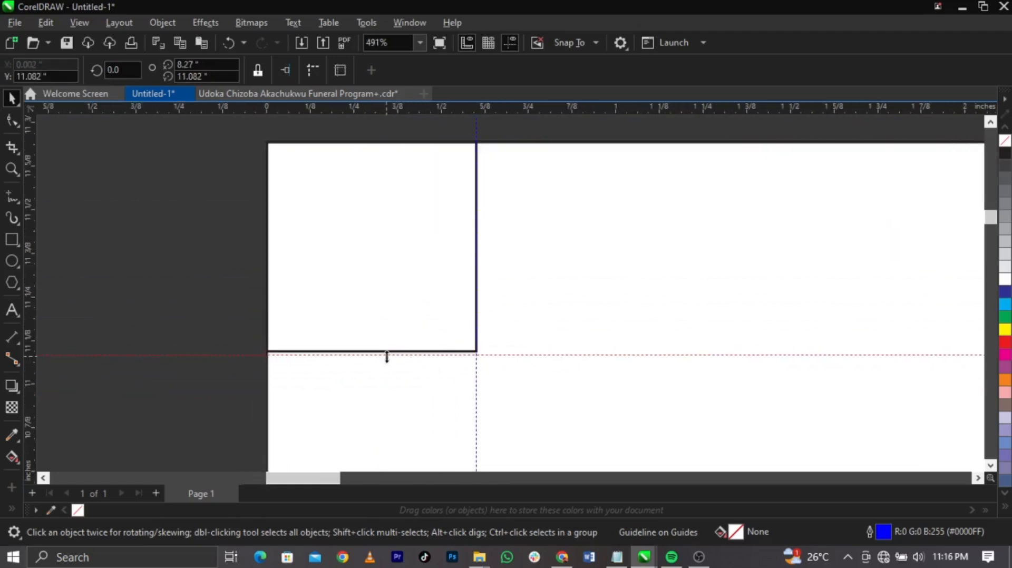
drag(386, 351, 385, 351)
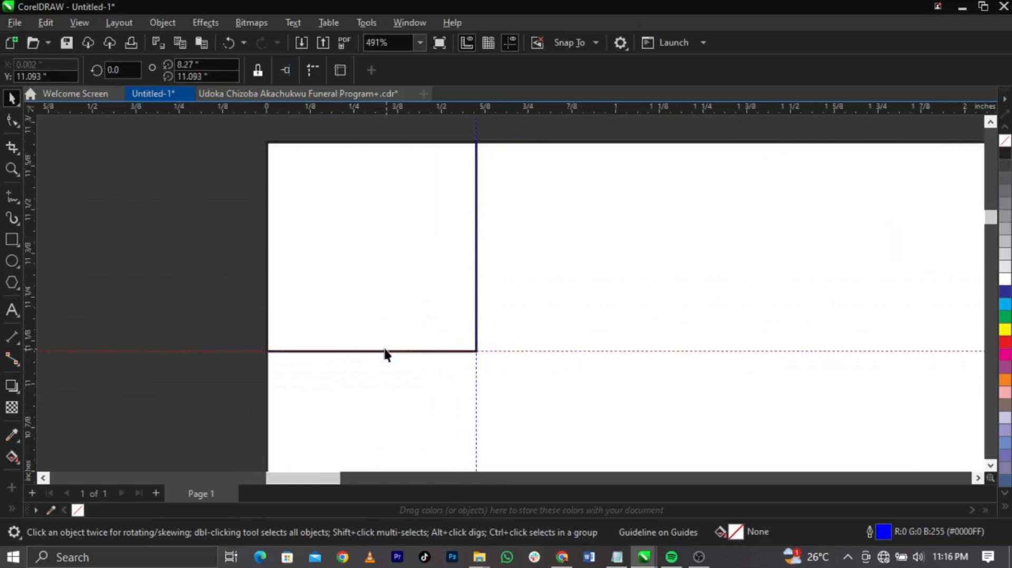
Step: Align the small square with the left half's bottom edge and place a horizontal guideline along the square's top edge
click(371, 290)
scroll(333, 245, down, 6)
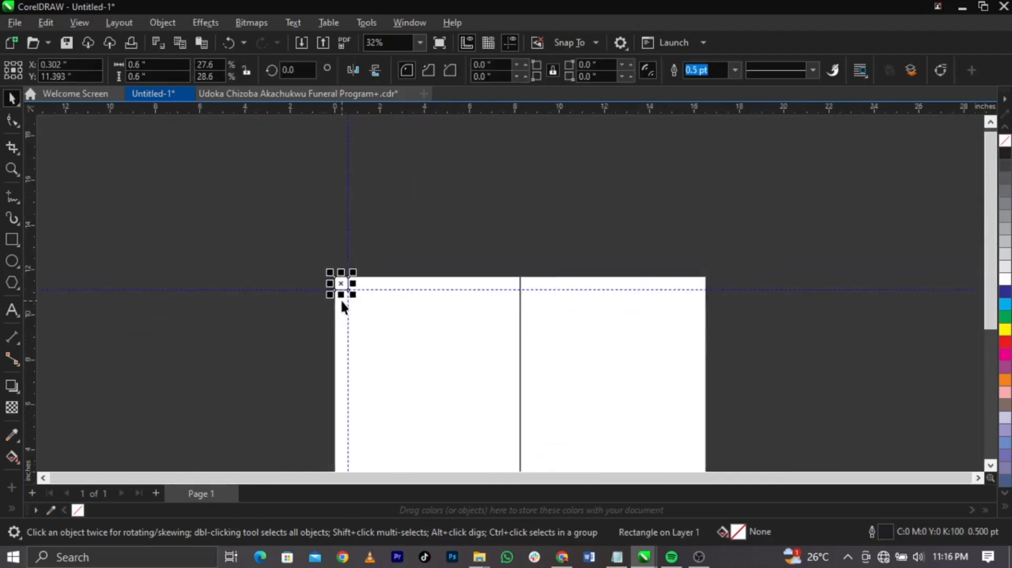
scroll(343, 407, up, 2)
scroll(343, 405, down, 2)
scroll(362, 306, up, 1)
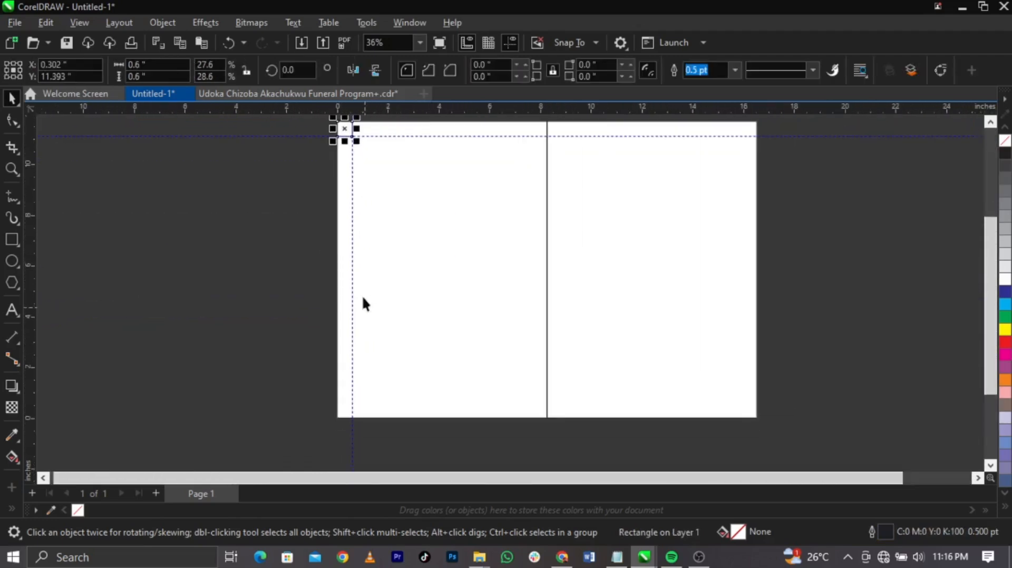
shift+click(434, 334)
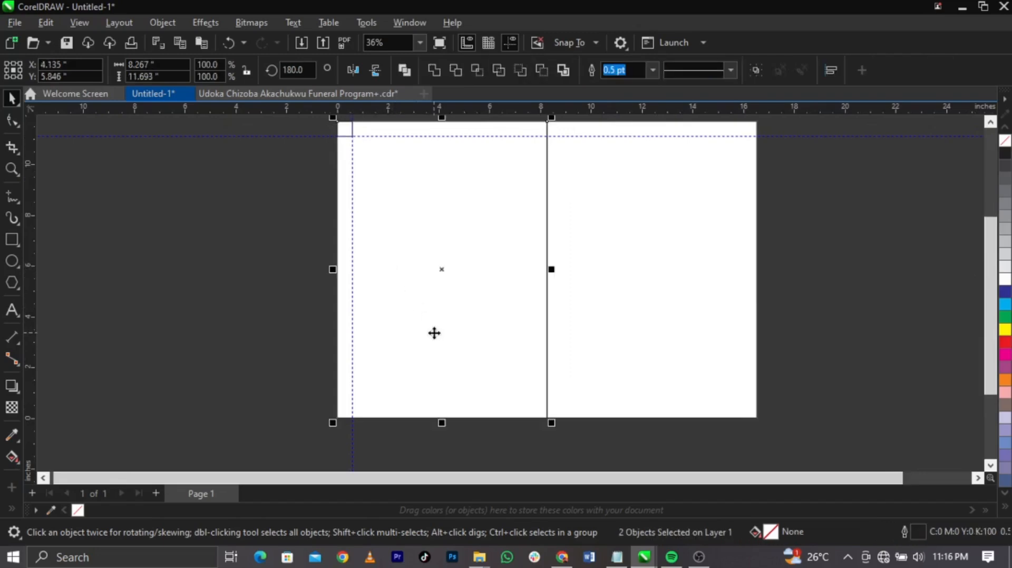
scroll(353, 409, up, 6)
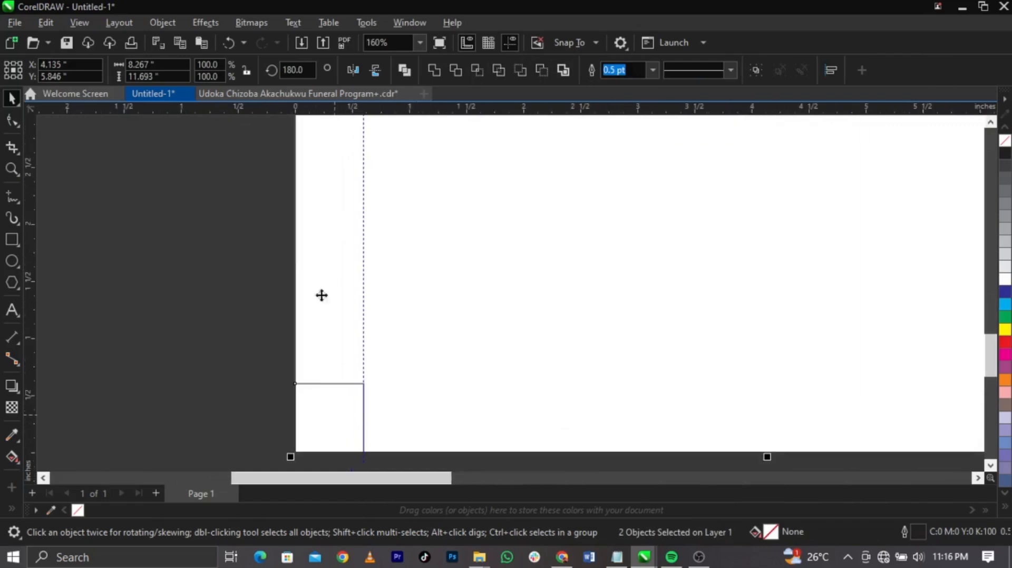
click(276, 256)
drag(344, 109, 354, 388)
Step: Align the small square with the left half's right edge and place a vertical guideline along the square's left edge
click(350, 395)
scroll(259, 366, down, 3)
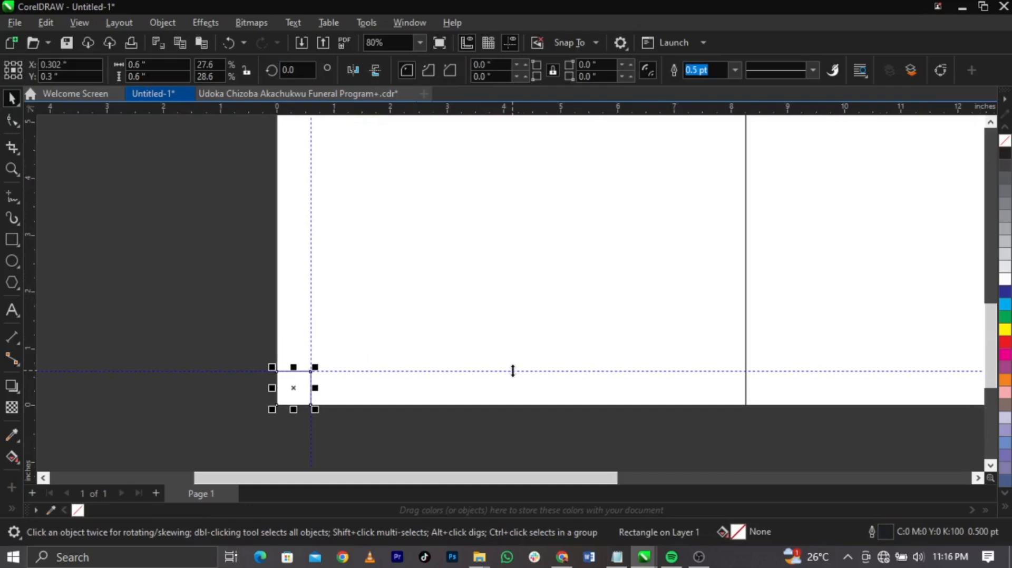
shift+click(503, 324)
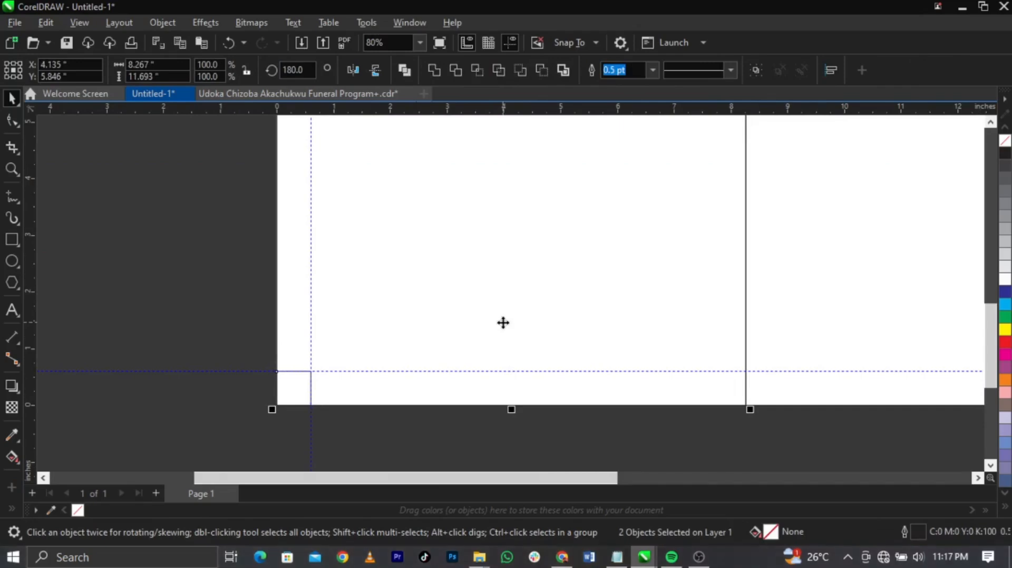
key(r)
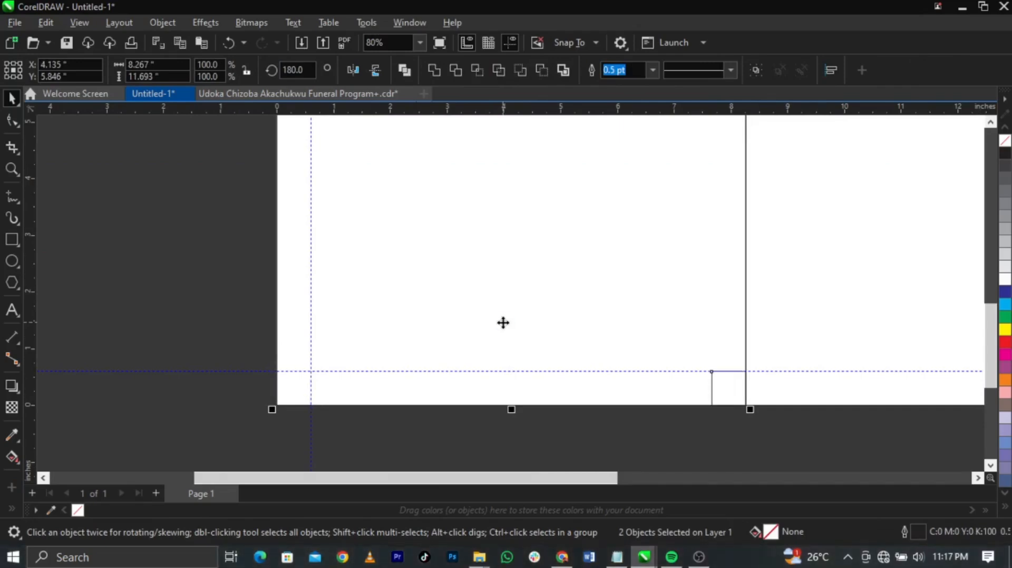
scroll(741, 395, up, 4)
drag(28, 392, 594, 433)
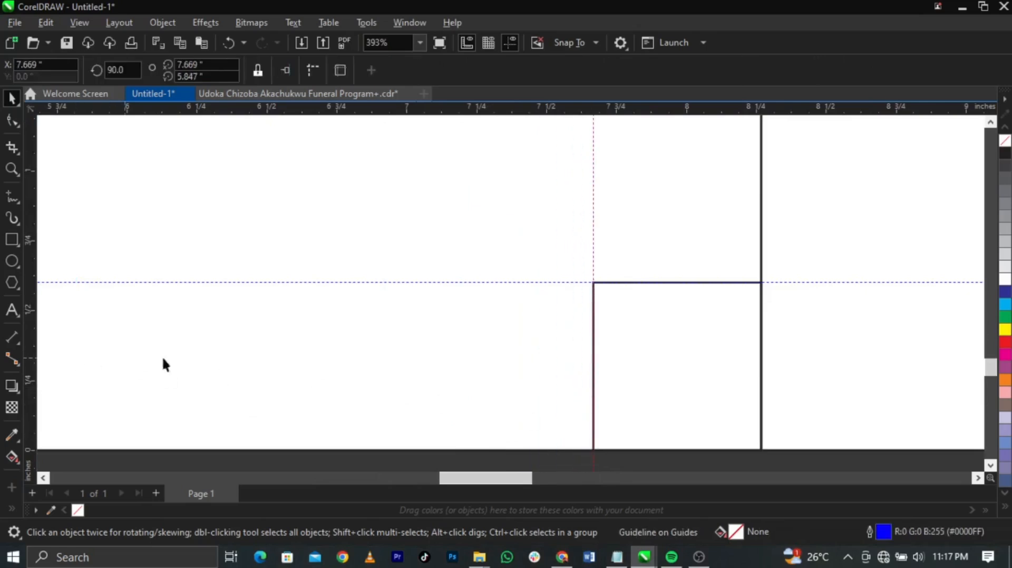
Step: Place a vertical guideline on the dividing line between the two page halves
scroll(162, 361, down, 2)
scroll(520, 395, up, 2)
drag(33, 380, 366, 406)
Step: Align the small square with the right half's left edge and place a vertical guideline along the square's right edge
click(334, 386)
scroll(200, 390, down, 2)
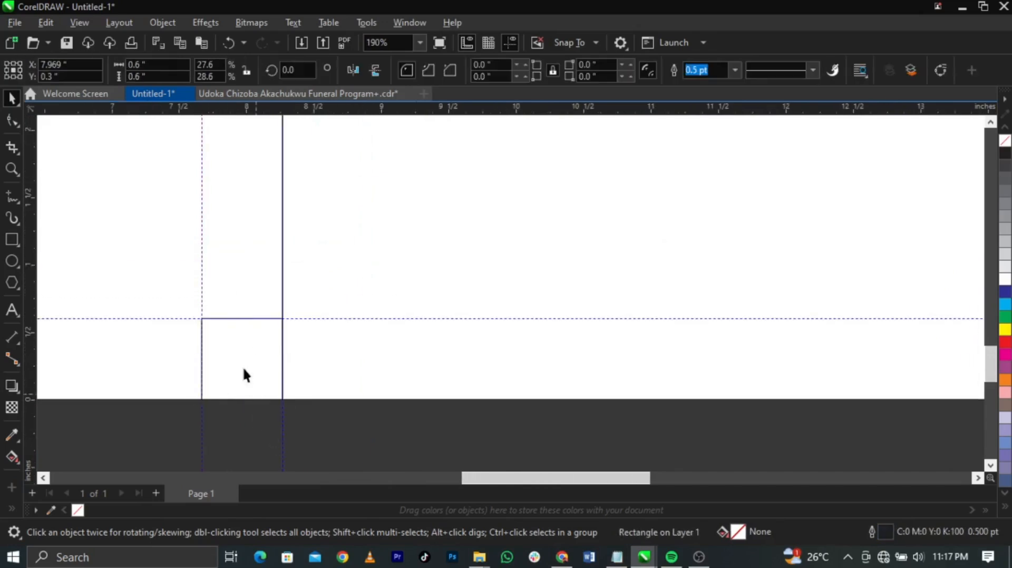
scroll(244, 377, down, 2)
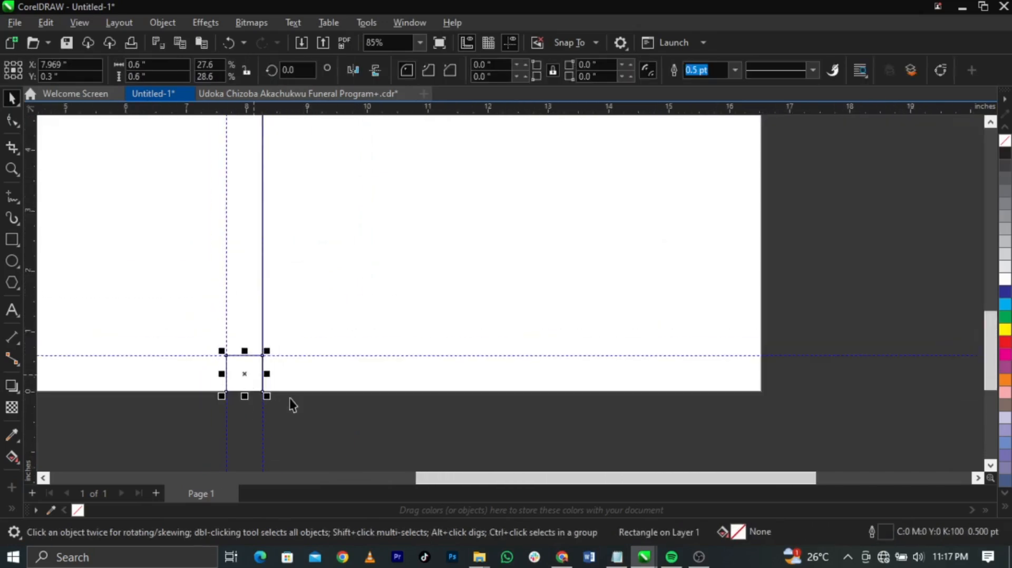
click(379, 328)
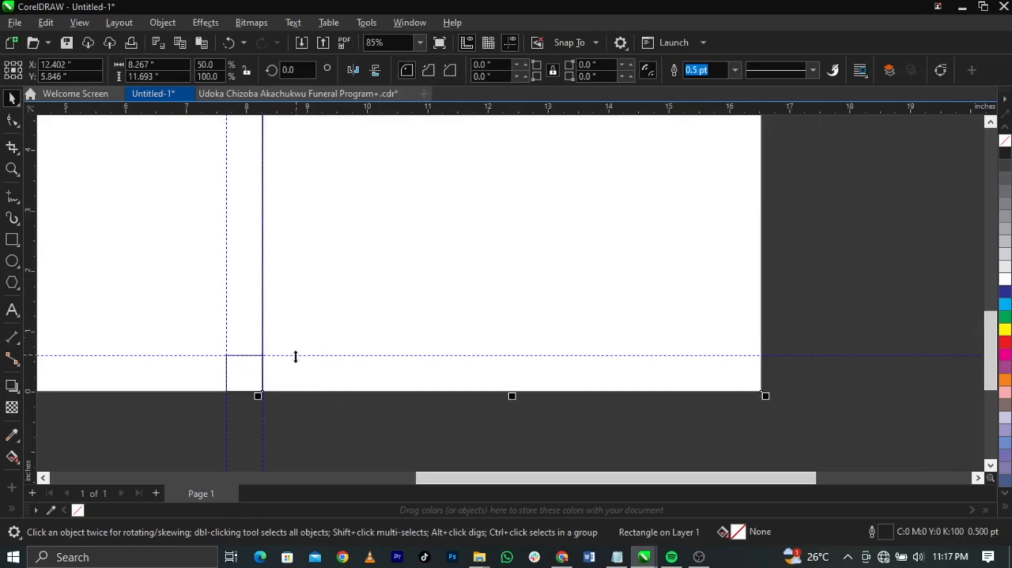
click(259, 377)
shift+click(346, 307)
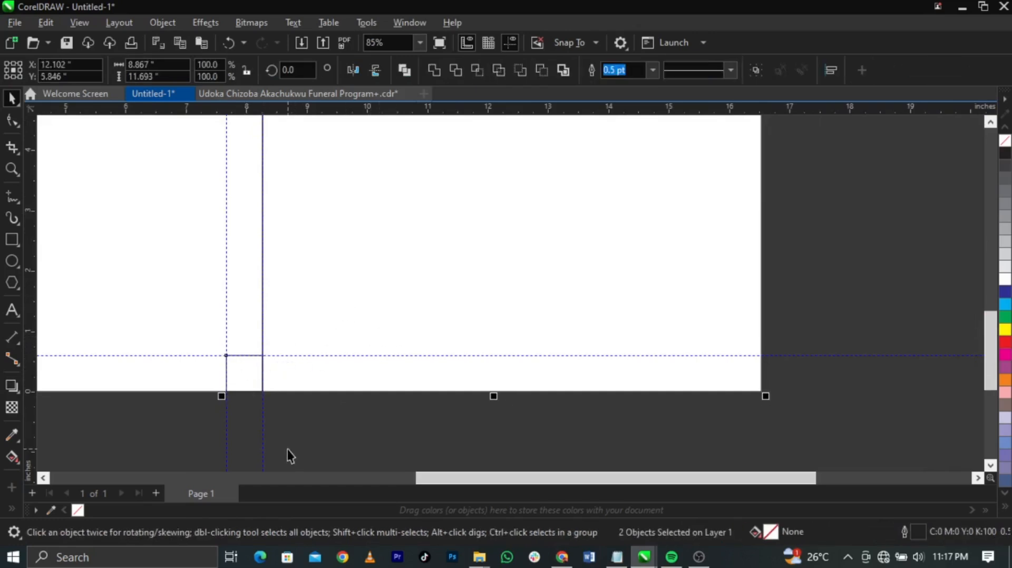
scroll(286, 369, up, 4)
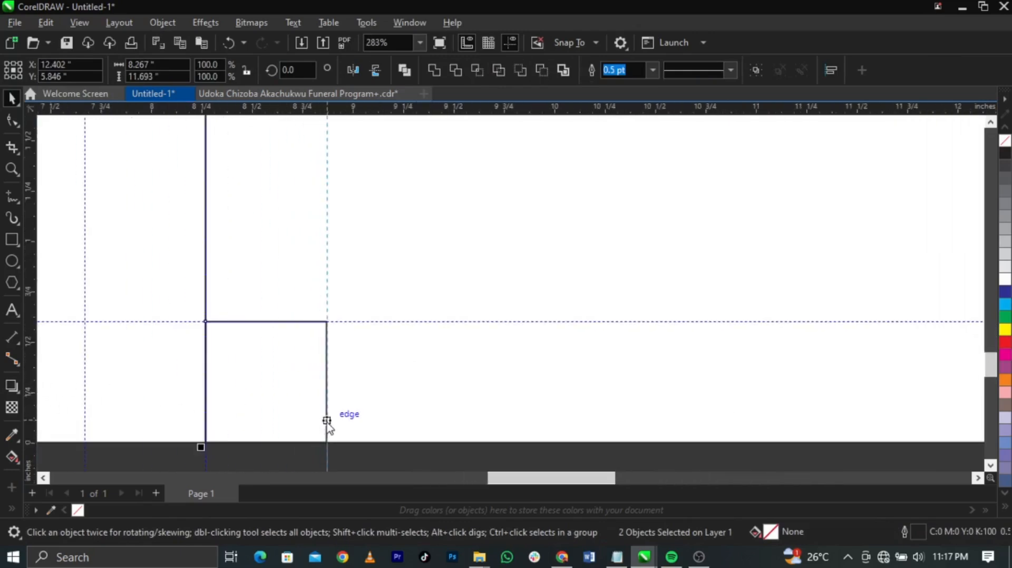
Step: Align the small square with the right half's right edge and place a vertical guideline along the square's left edge
click(274, 384)
scroll(272, 390, down, 4)
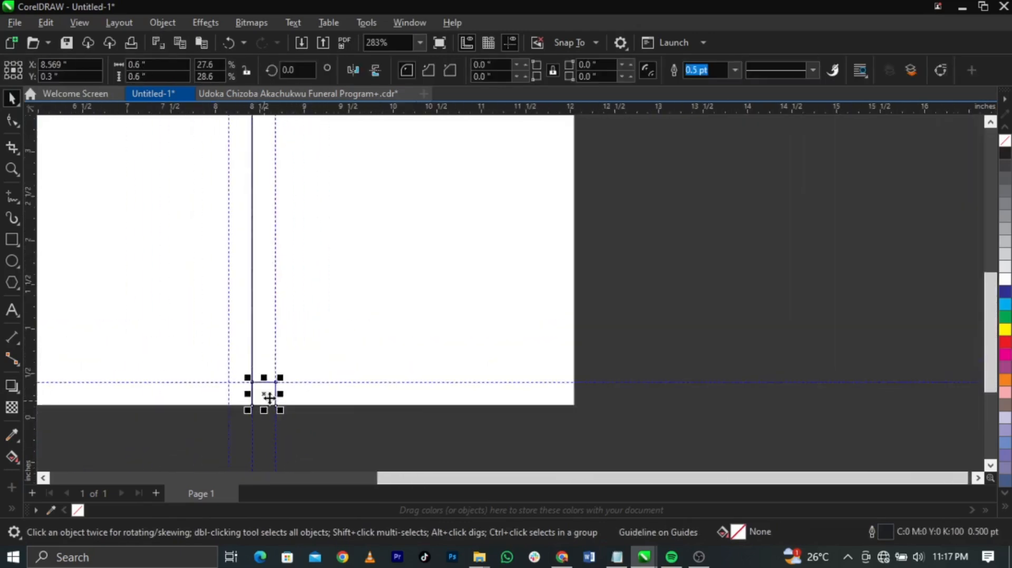
shift+click(440, 352)
key(alt)
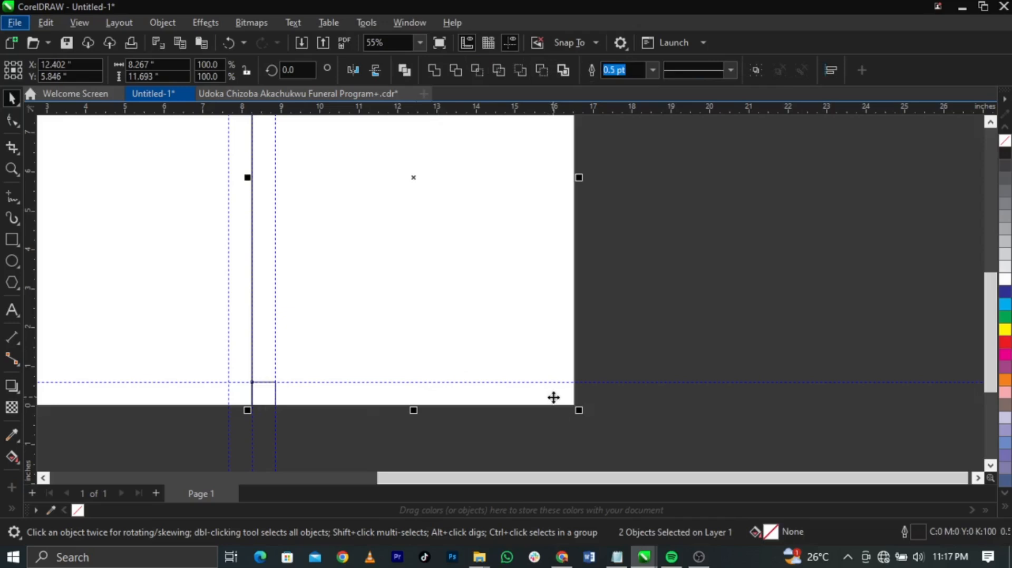
click(395, 407)
drag(314, 441, 176, 323)
shift+click(389, 352)
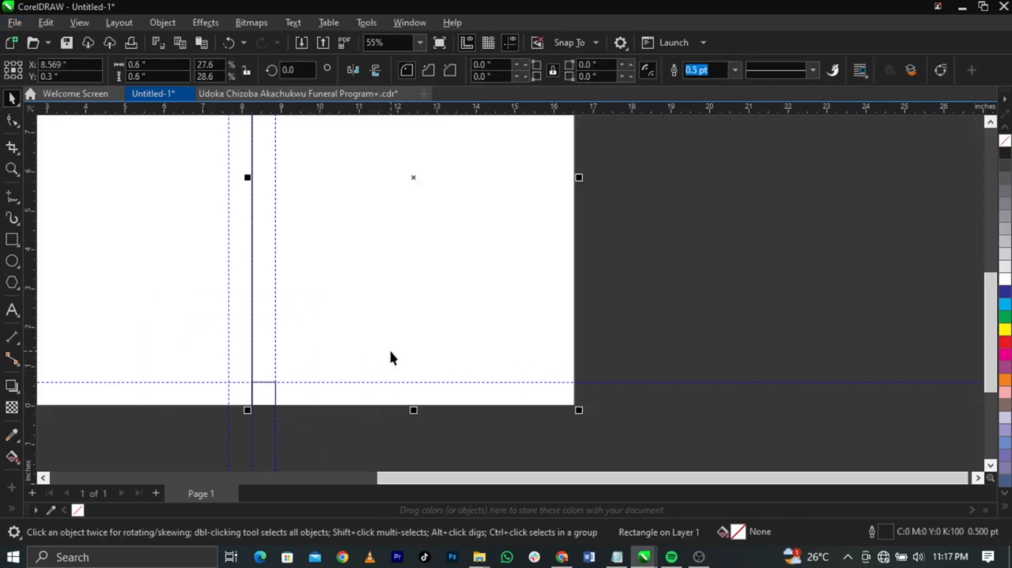
key(r)
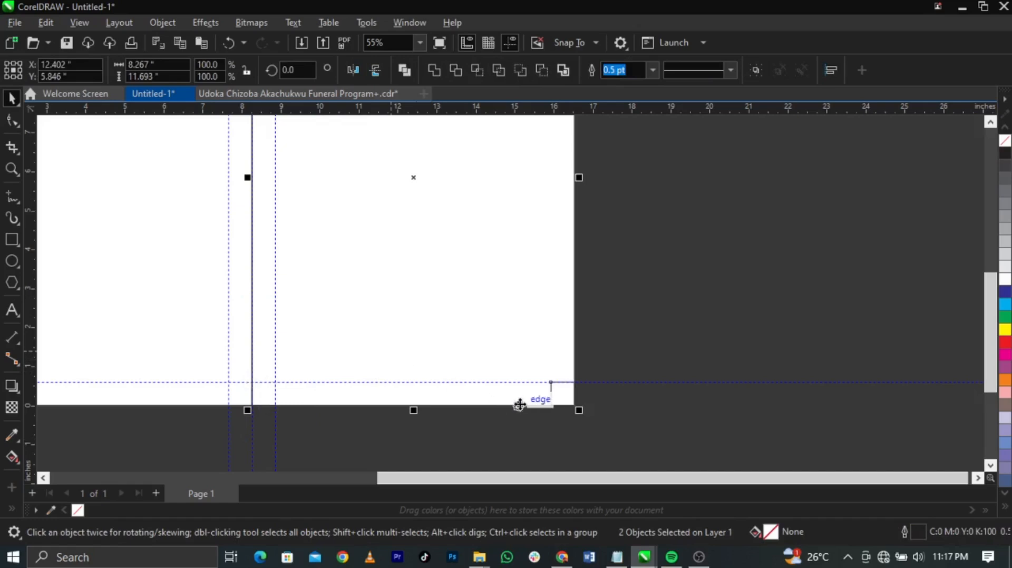
scroll(530, 399, up, 6)
drag(33, 386, 548, 449)
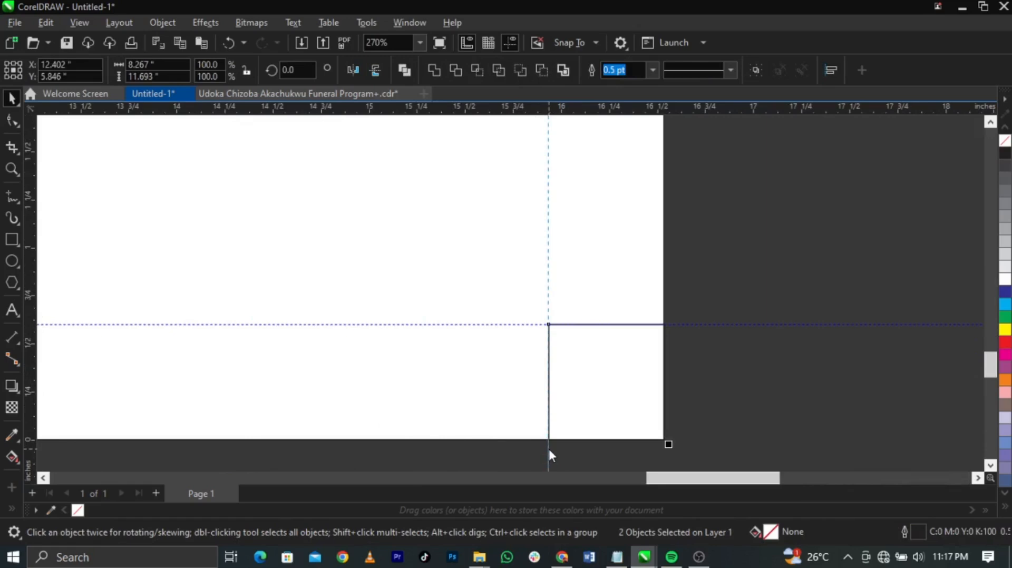
Step: Delete the small measuring square from the page's bottom-right corner
click(574, 391)
key(Delete)
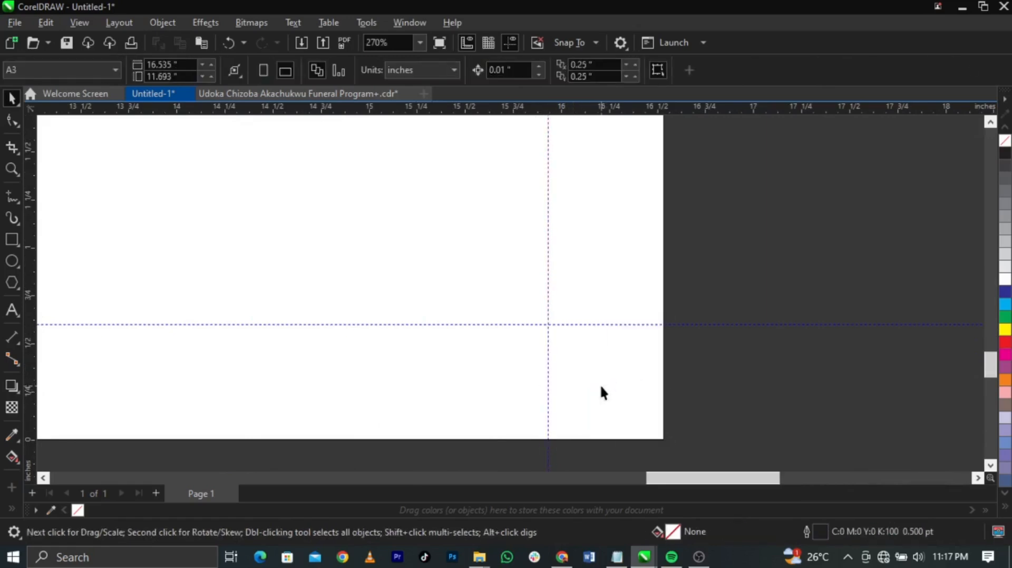
key(shift+F4)
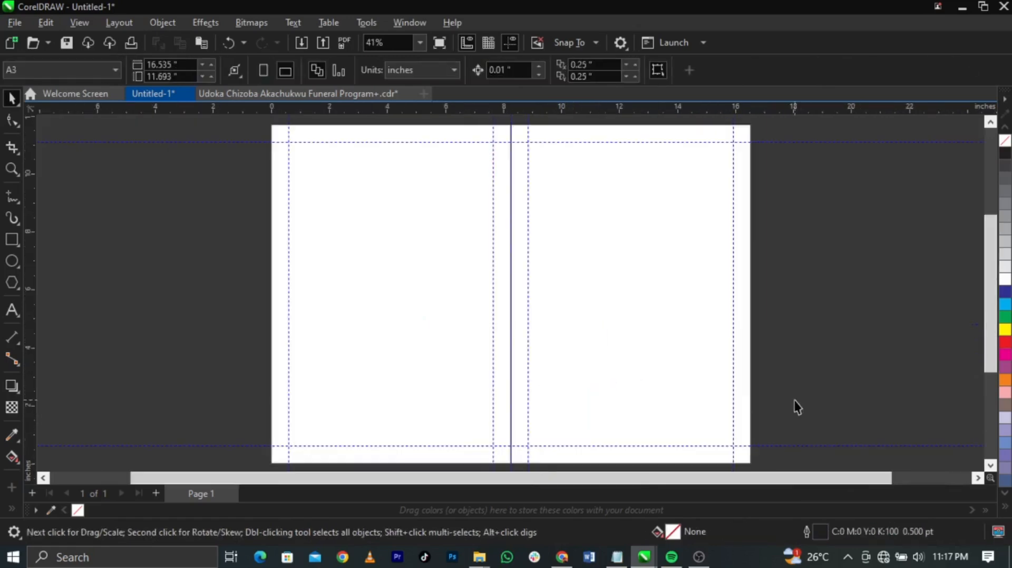
scroll(498, 296, down, 1)
scroll(498, 295, up, 1)
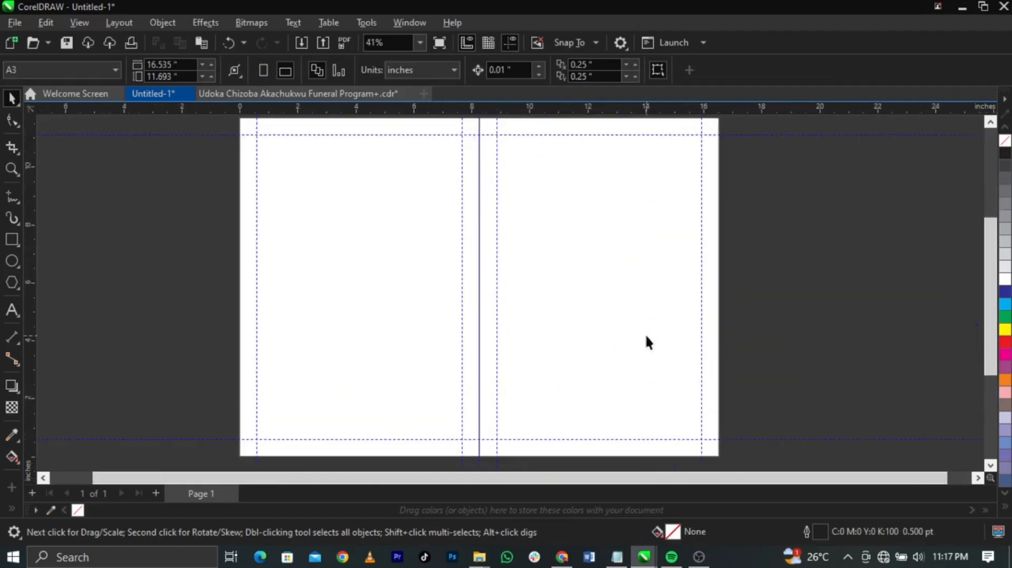
scroll(646, 334, down, 1)
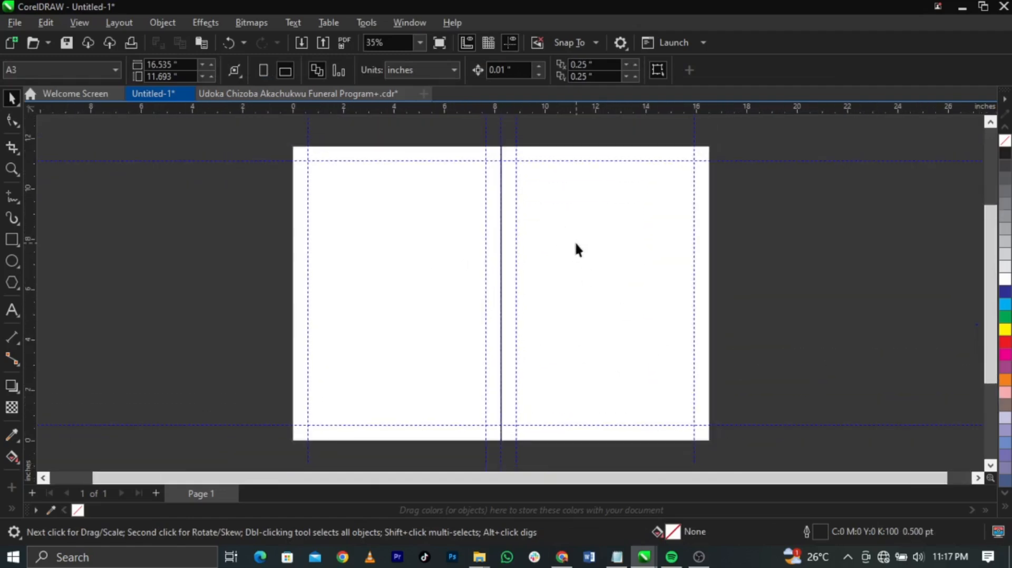
Step: Remove the outline from both page-half rectangles and deselect them
click(559, 285)
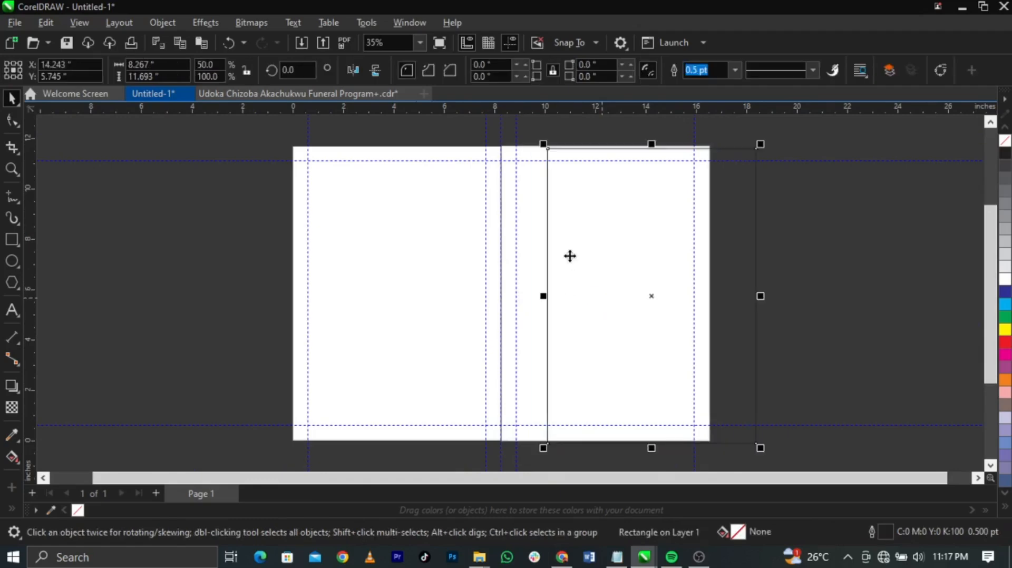
key(ctrl+a)
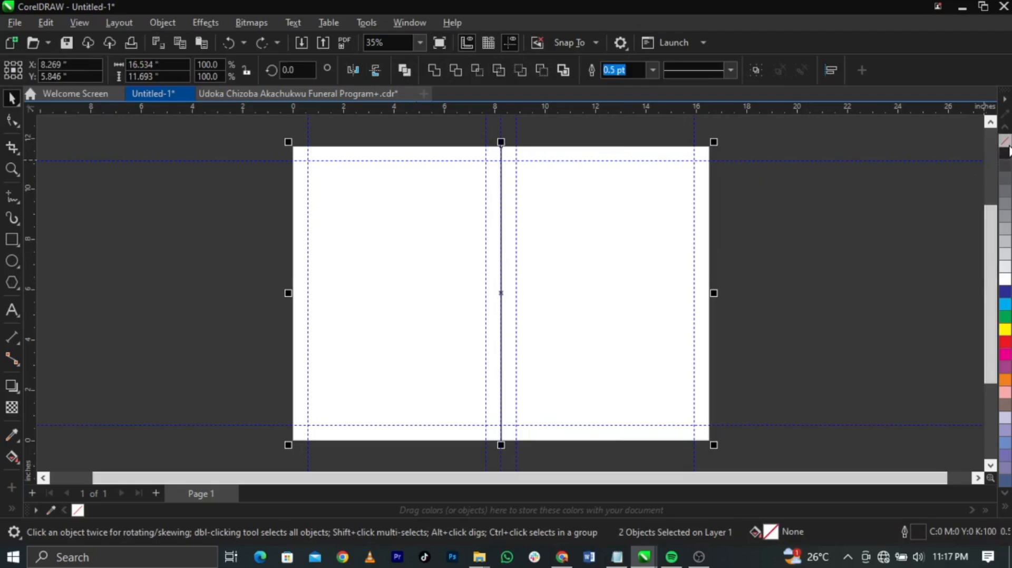
click(851, 227)
key(ctrl+a)
click(762, 139)
drag(780, 136, 219, 459)
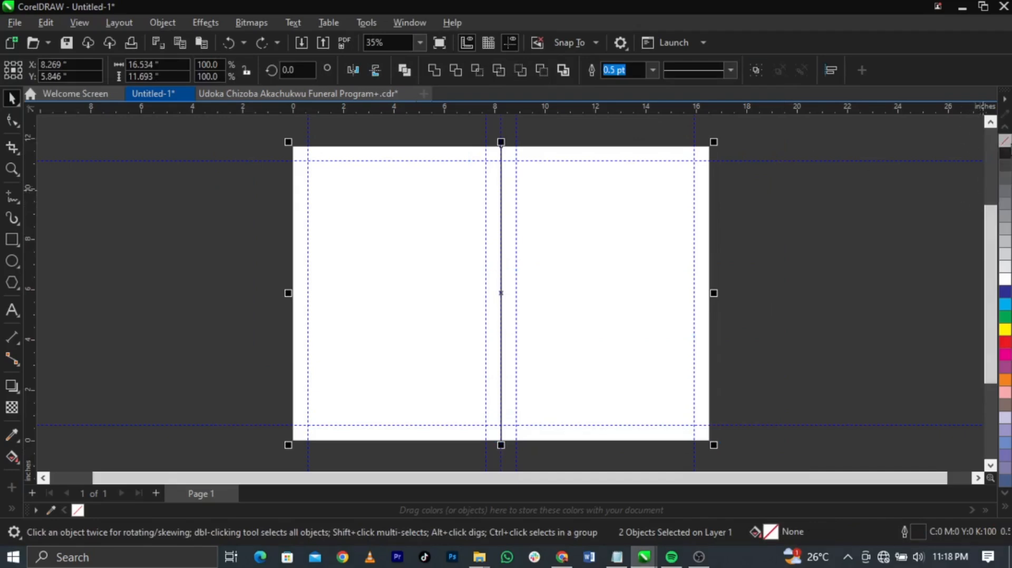
right_click(1006, 142)
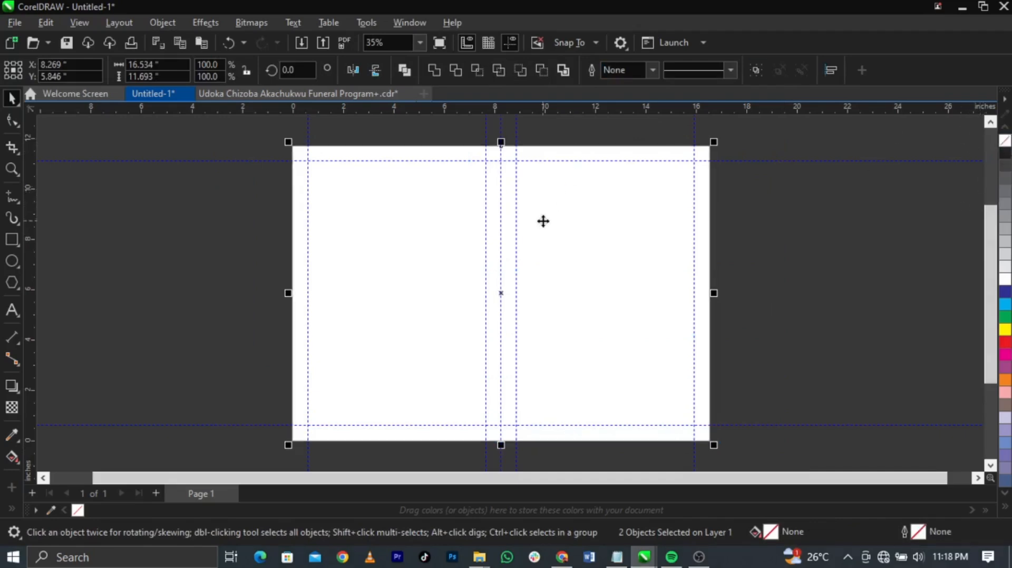
click(824, 319)
scroll(825, 322, up, 1)
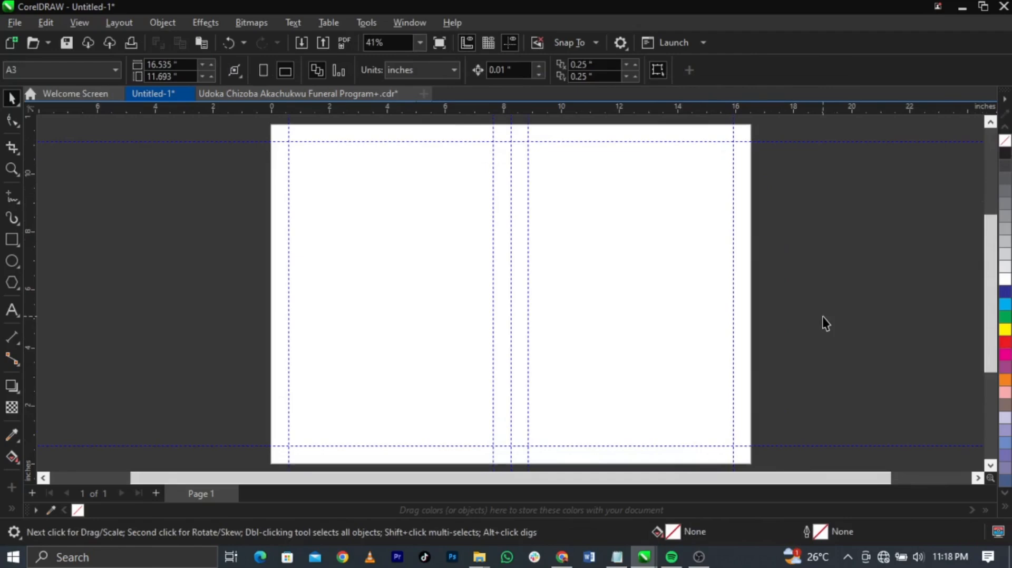
Step: Start importing a file and open the project's image and text folder inside Downloads
click(15, 24)
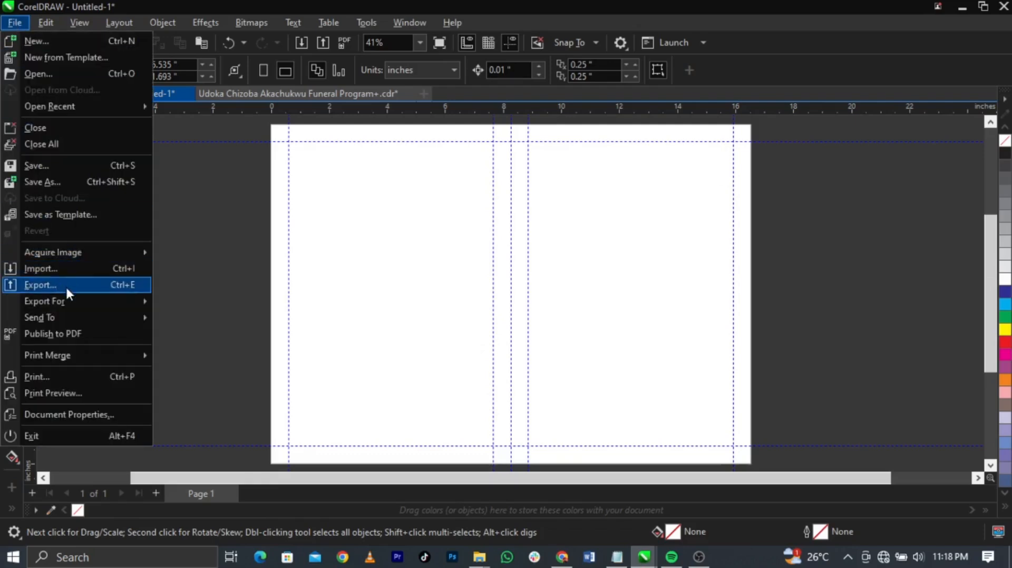
click(65, 271)
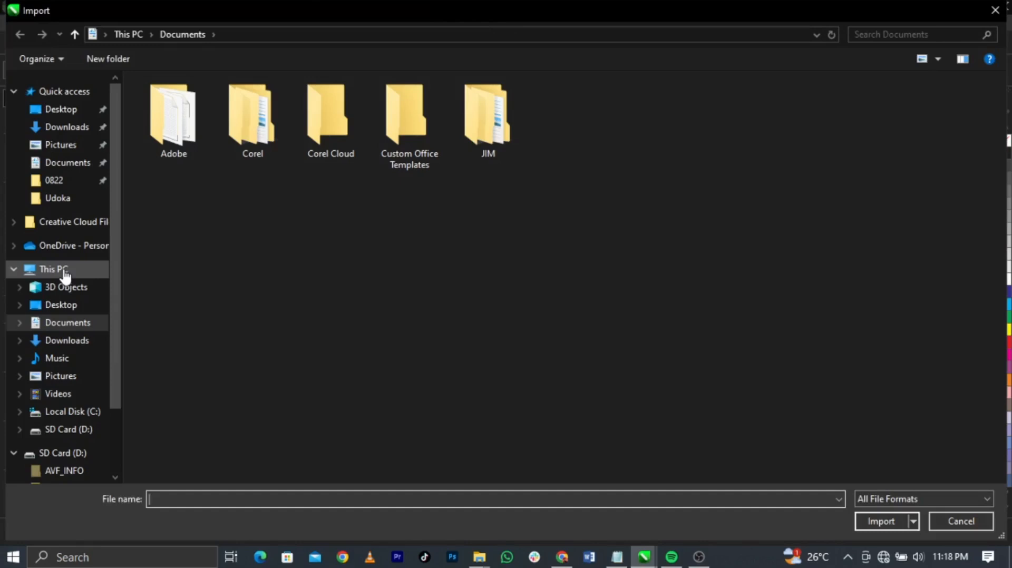
click(86, 134)
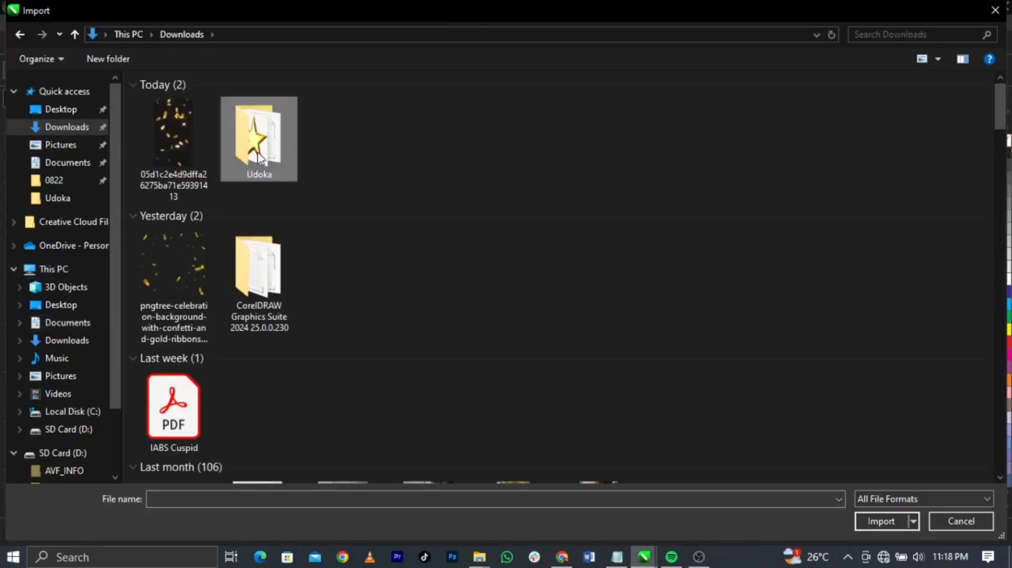
double_click(260, 132)
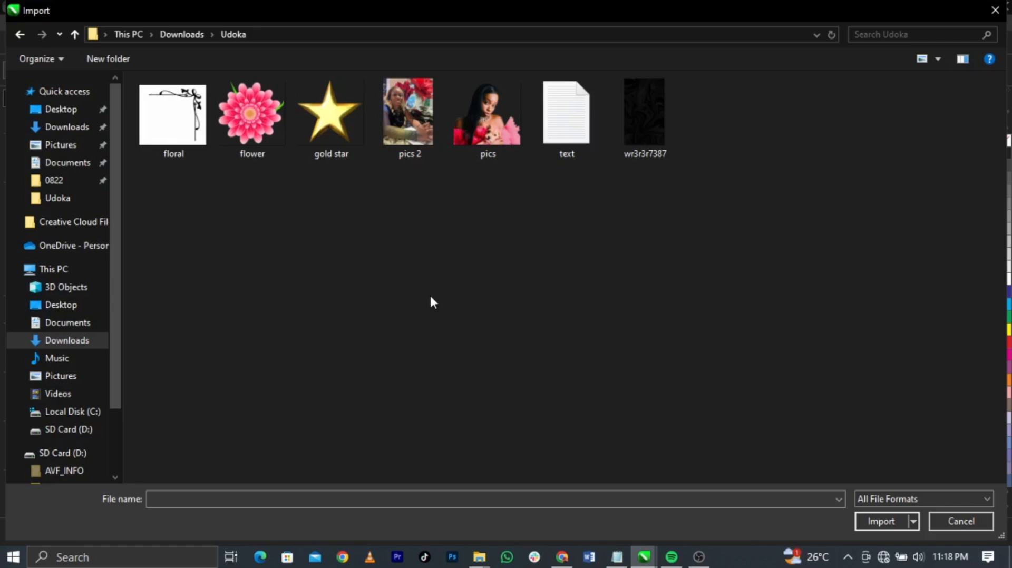
Step: Switch to the project's text file in Notepad and review the program wording and the list of fonts used
click(586, 134)
click(622, 564)
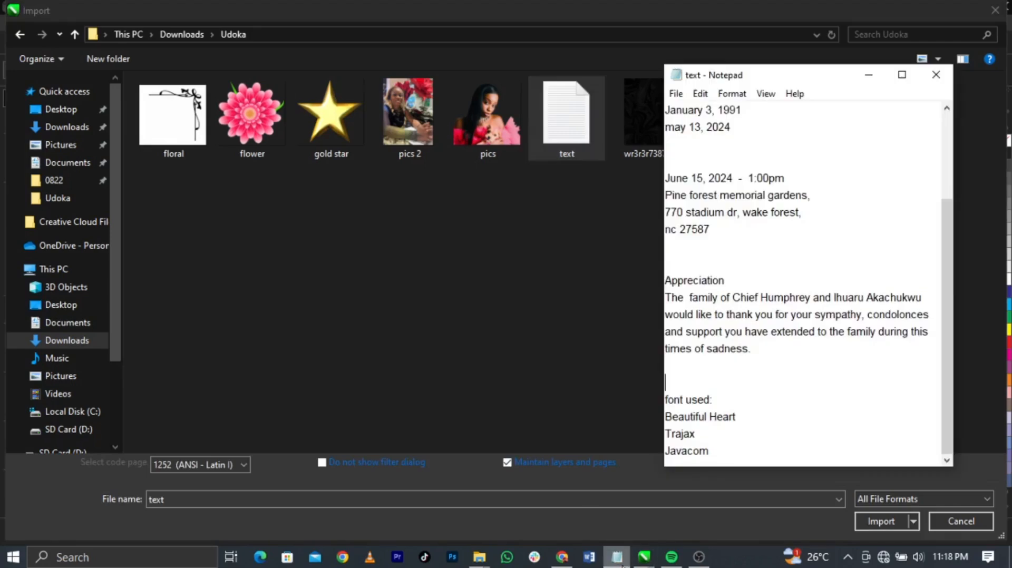
drag(800, 402, 664, 103)
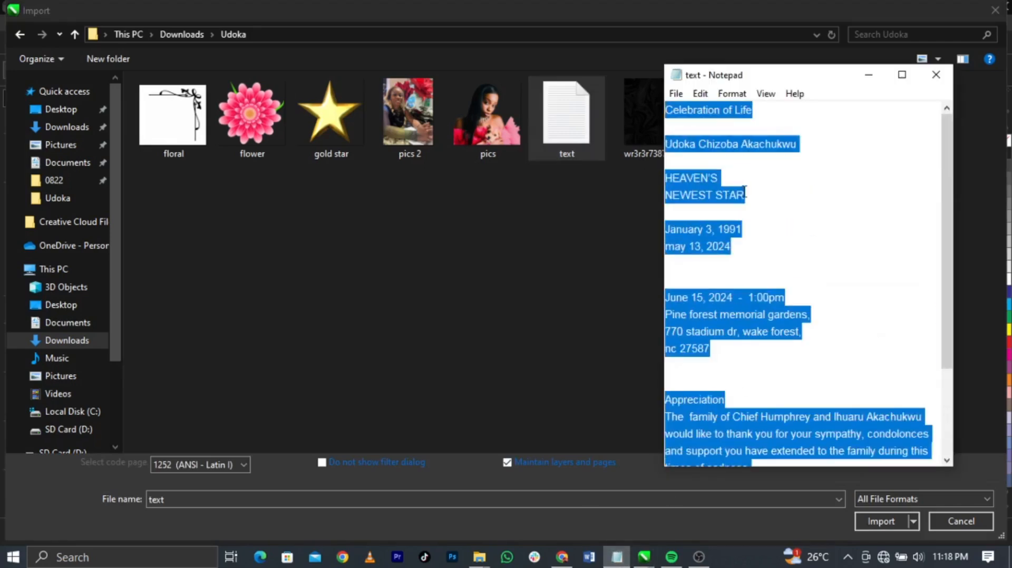
scroll(754, 392, down, 2)
drag(746, 460, 736, 422)
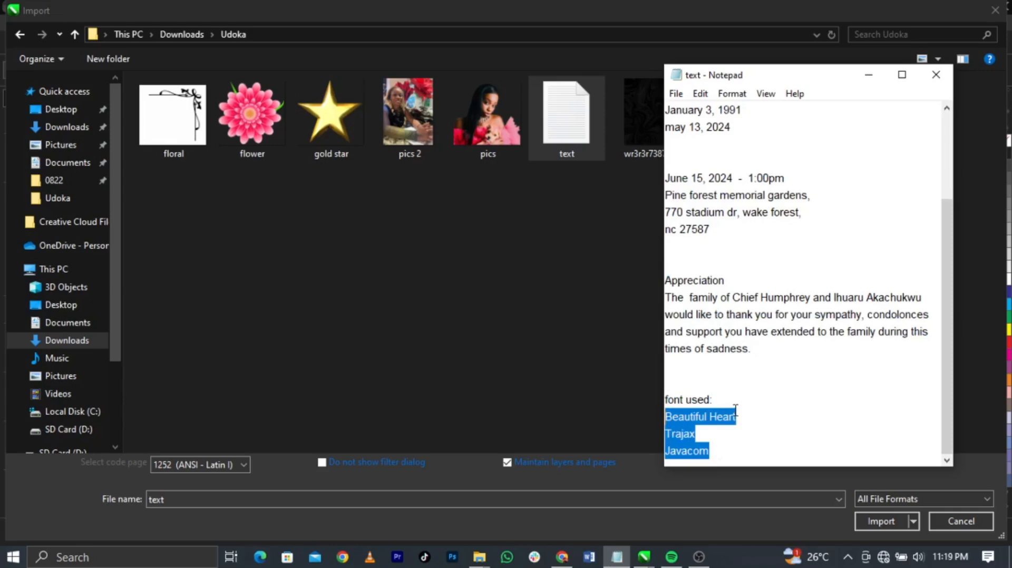
click(549, 359)
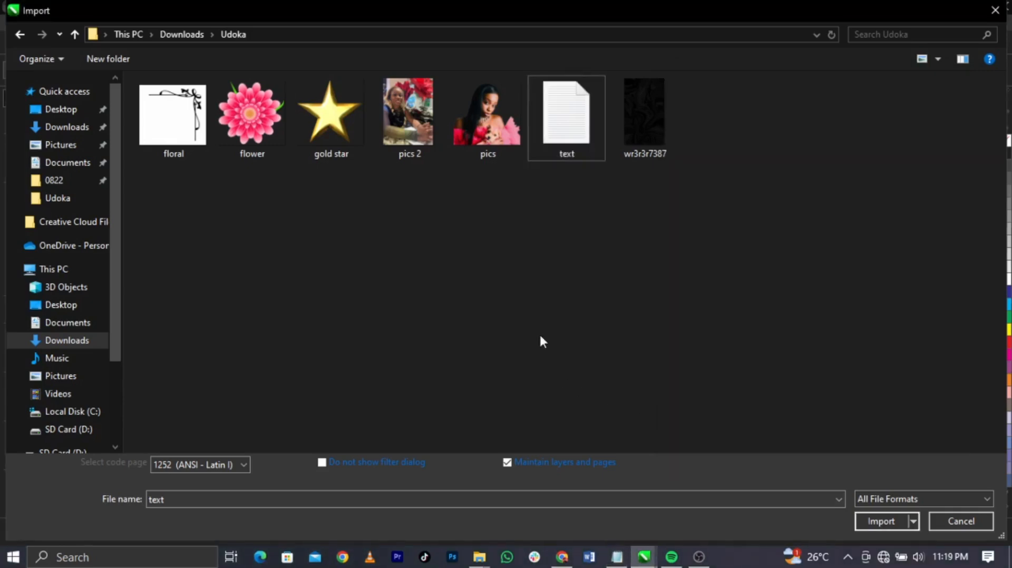
Step: Select the floral, flower, gold star, pics 2, pics and wr3r3r7387 images and import them together
click(187, 118)
ctrl+click(240, 126)
ctrl+click(334, 137)
ctrl+click(377, 129)
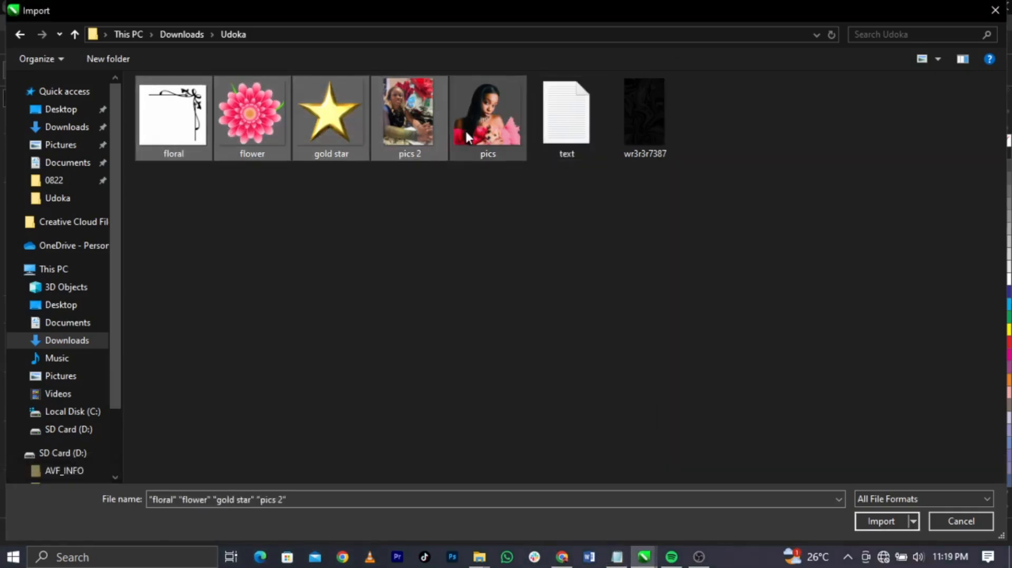
ctrl+click(465, 128)
ctrl+click(614, 139)
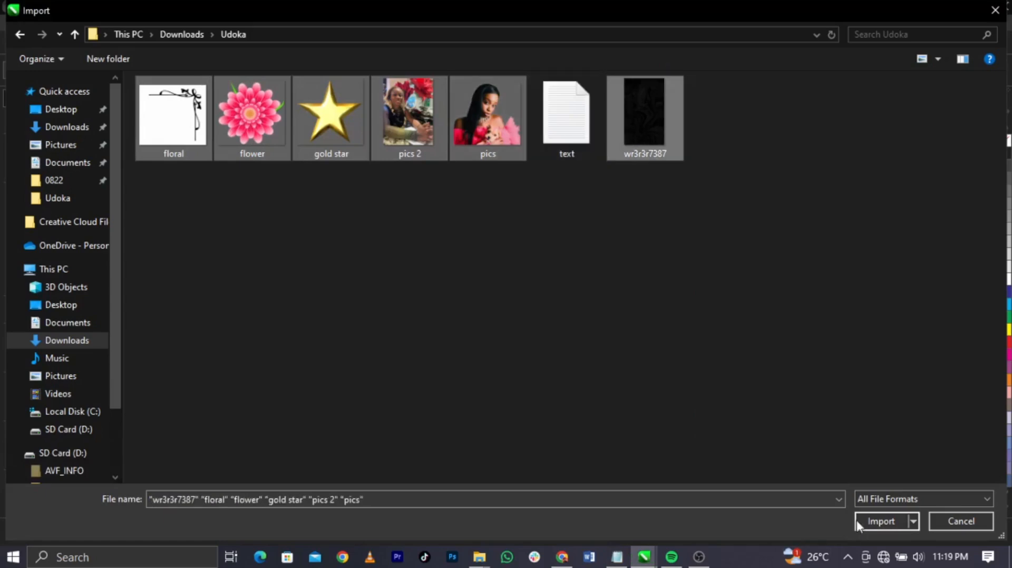
click(880, 522)
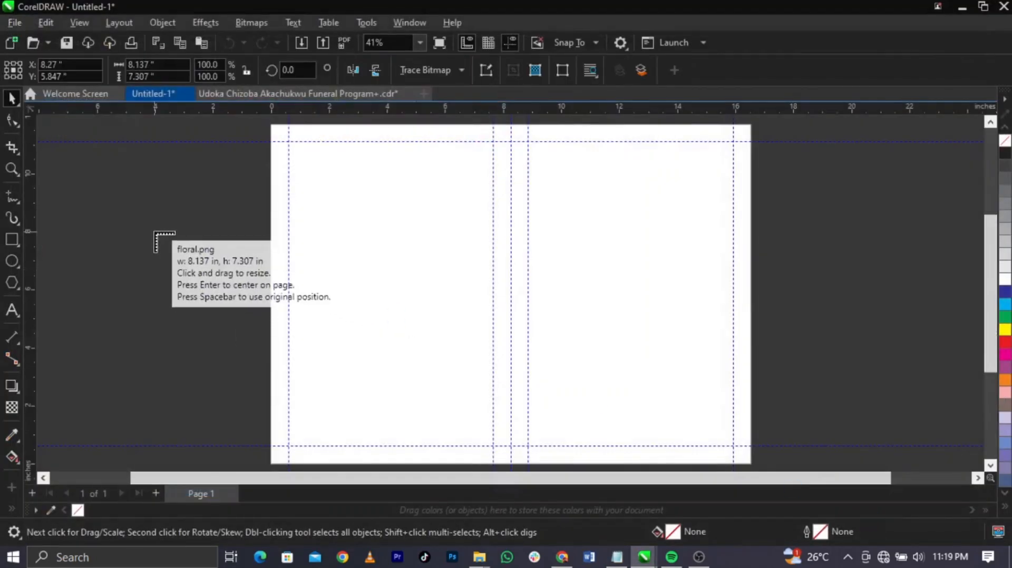
Step: Place the six imported images at their original size on the empty pasteboard to the left of the page
click(98, 204)
click(118, 272)
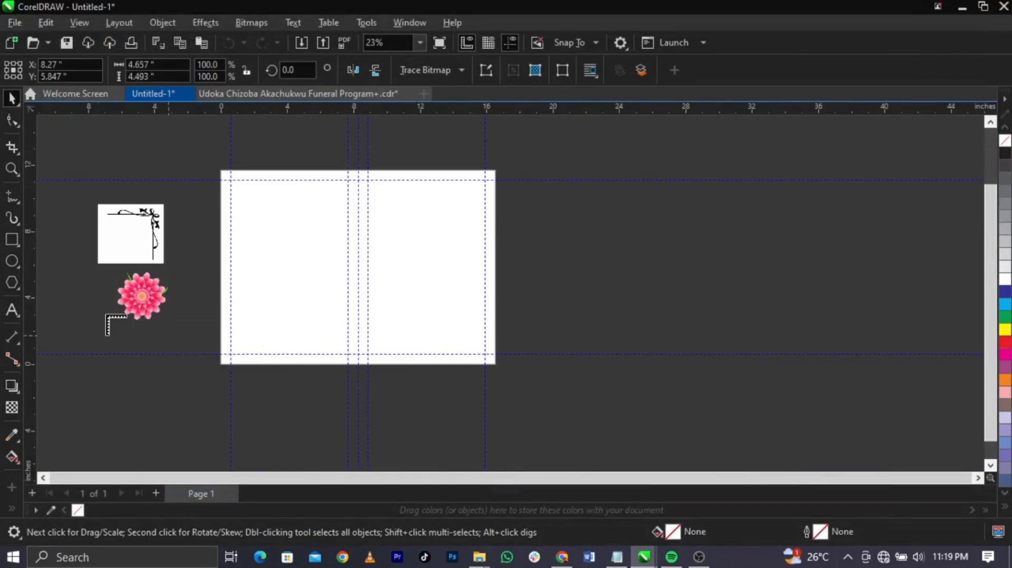
click(107, 318)
click(79, 369)
click(53, 320)
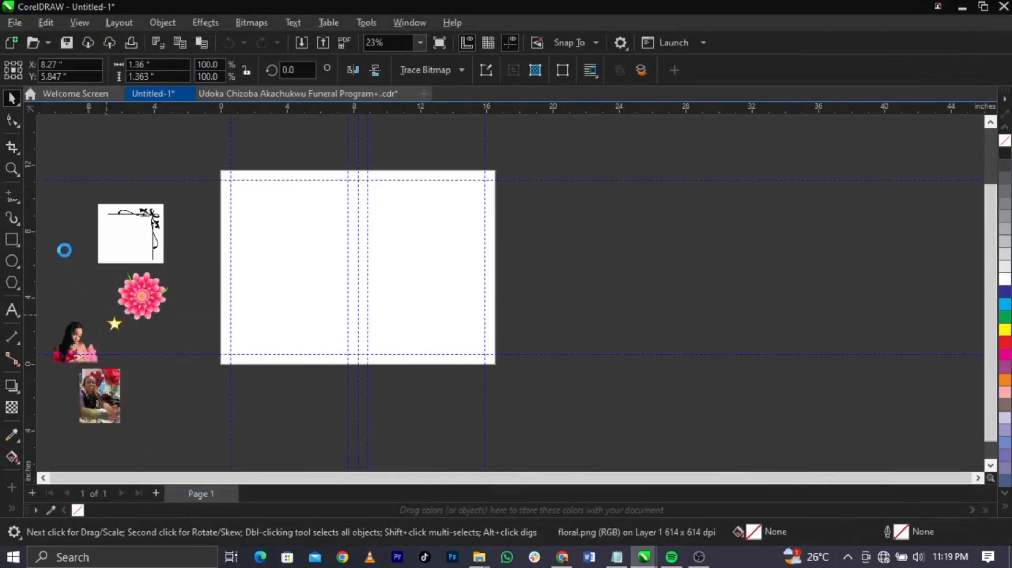
click(69, 185)
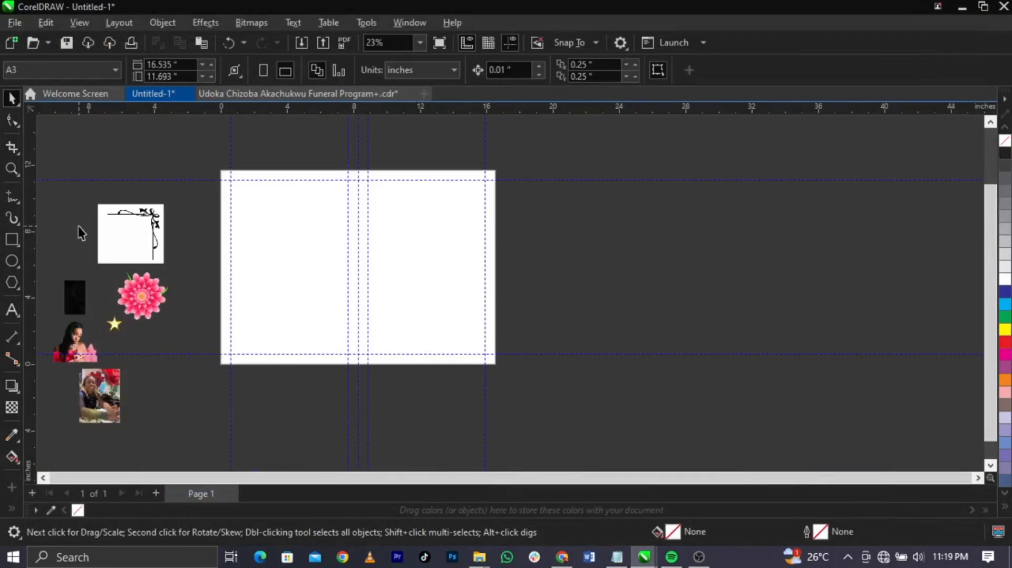
Step: Move the cut-out portrait of the woman with the puppy onto the right page half, about 10.2 inches wide
key(z)
drag(60, 164, 289, 355)
drag(380, 392, 500, 421)
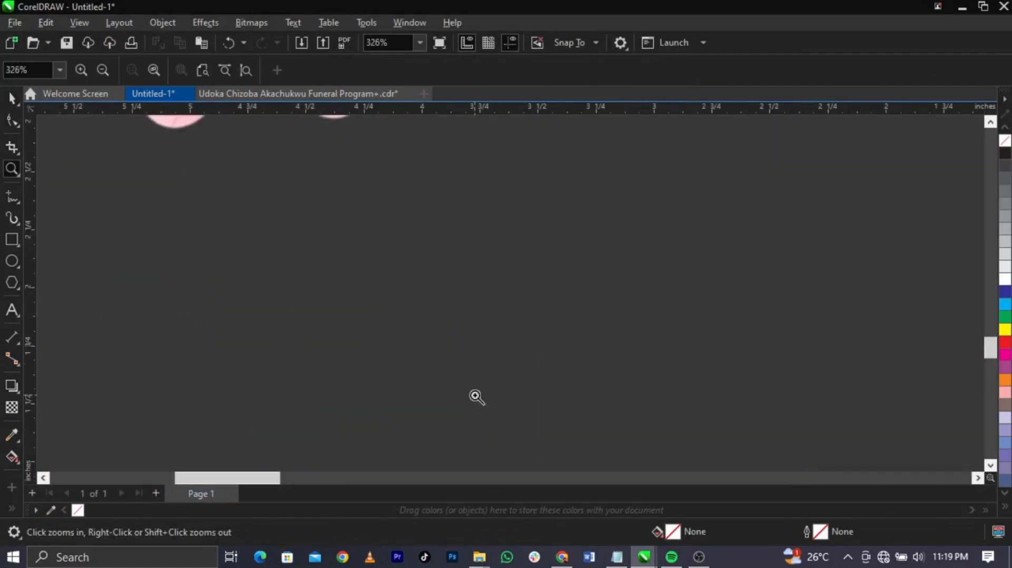
key(F4)
key(space)
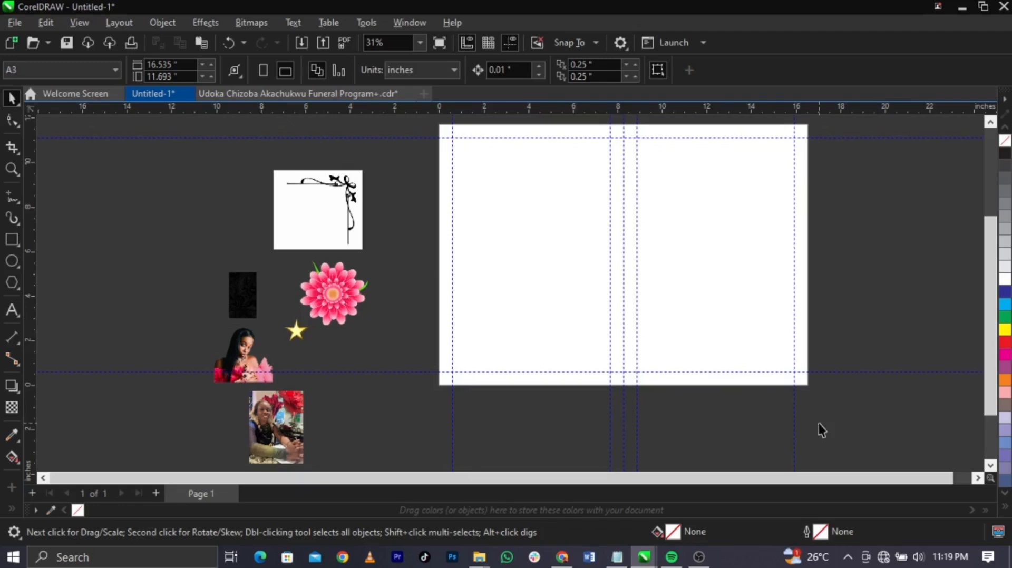
drag(243, 352, 816, 180)
scroll(844, 274, down, 1)
scroll(897, 226, up, 1)
drag(738, 269, 714, 306)
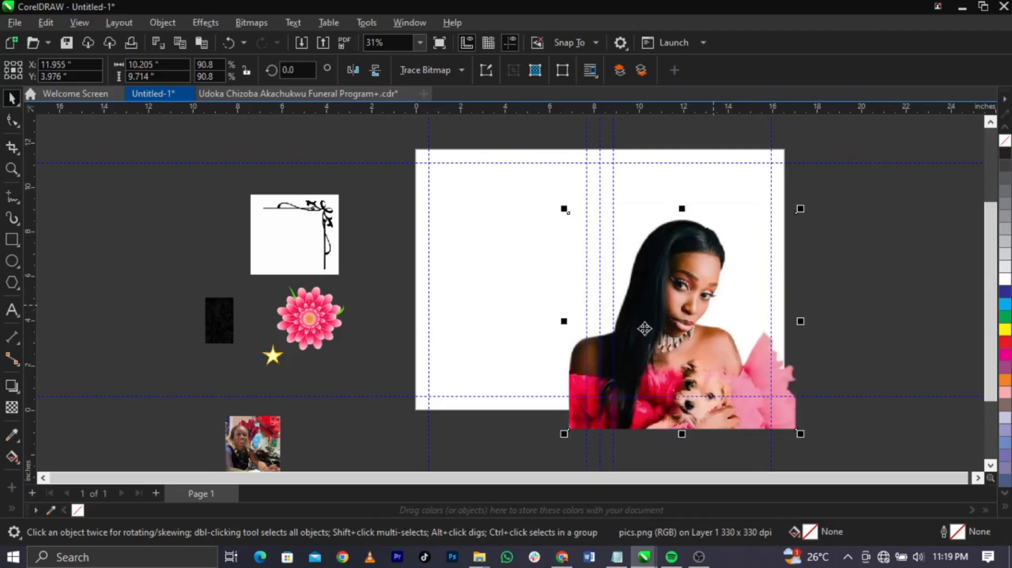
Step: Lower the portrait past the page's bottom edge and resize it to about 10.5 inches wide
drag(564, 434, 550, 447)
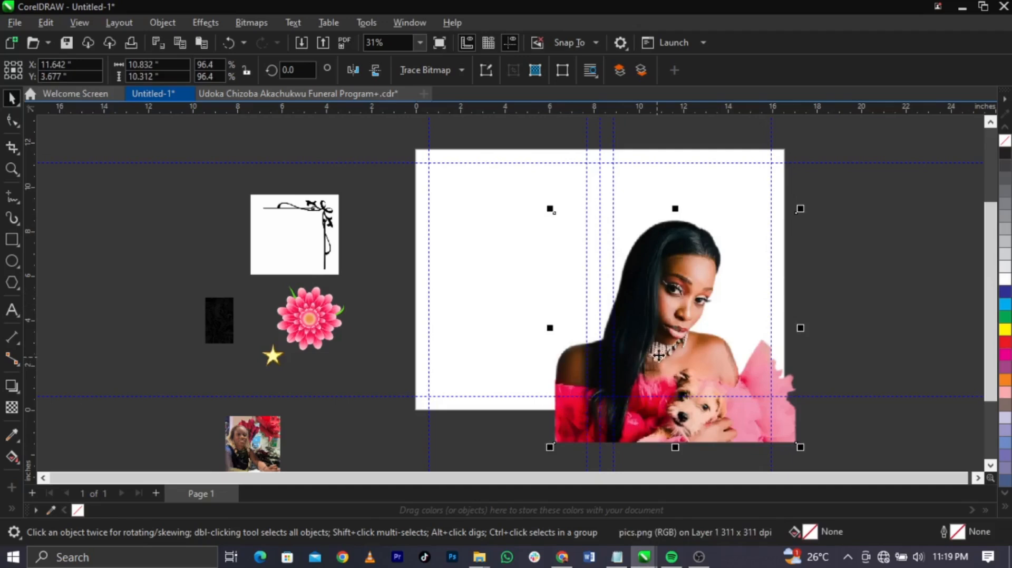
drag(662, 356, 667, 353)
scroll(707, 422, up, 2)
scroll(711, 429, down, 3)
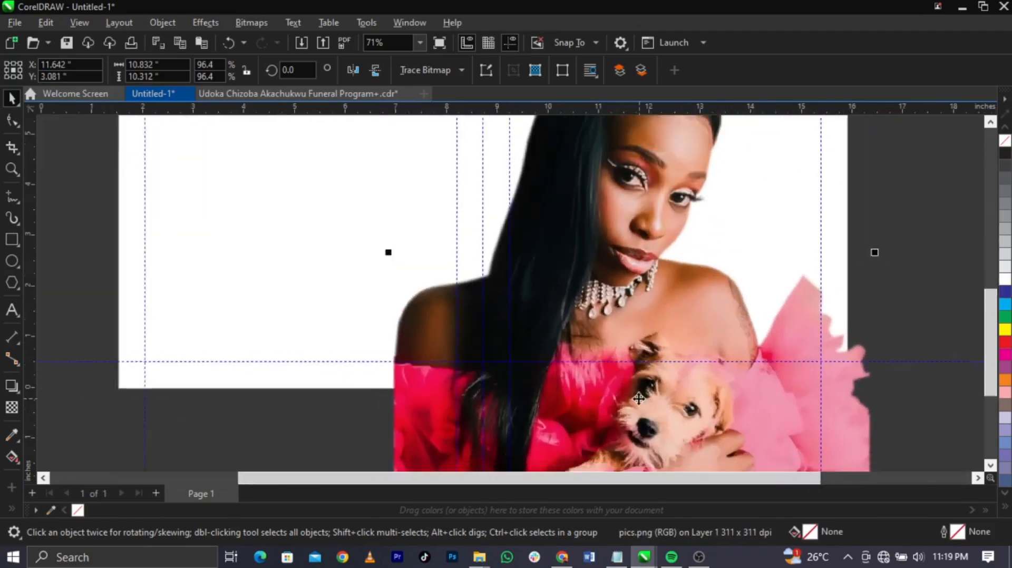
drag(471, 149, 480, 154)
Step: Try to nudge the portrait slightly upward on the right page half, and undo the move
click(696, 238)
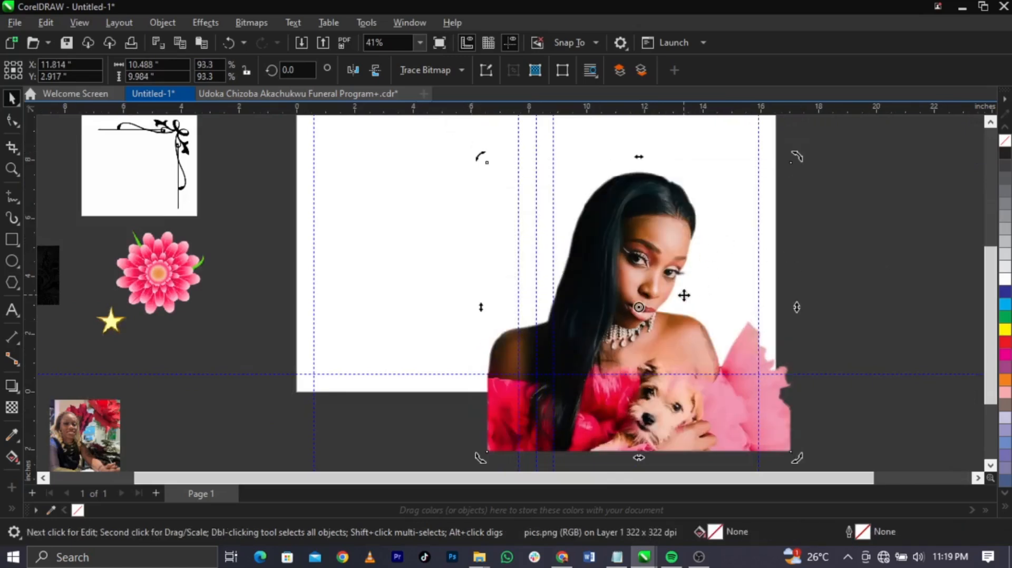
scroll(677, 296, up, 1)
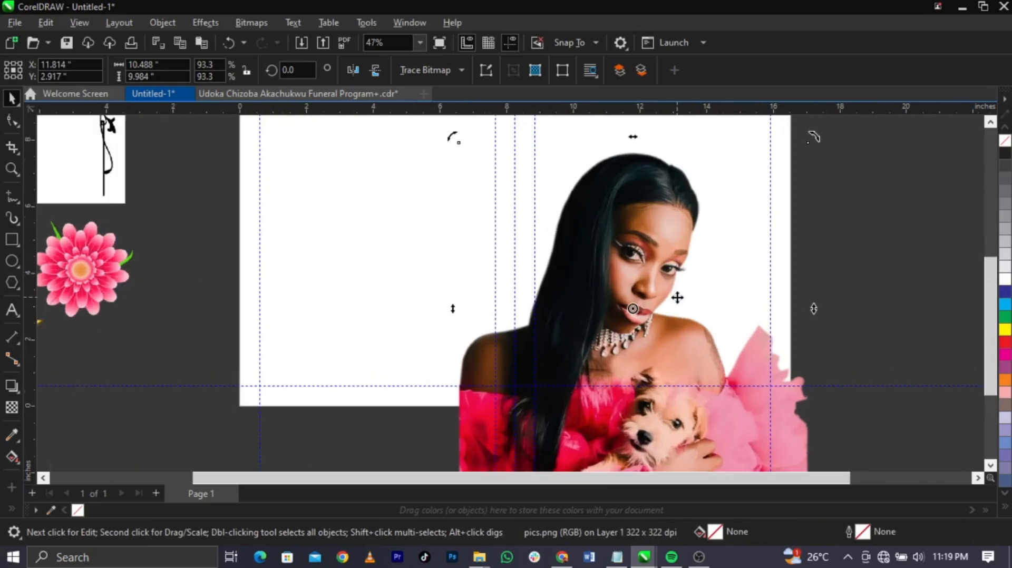
click(676, 296)
drag(661, 271, 662, 268)
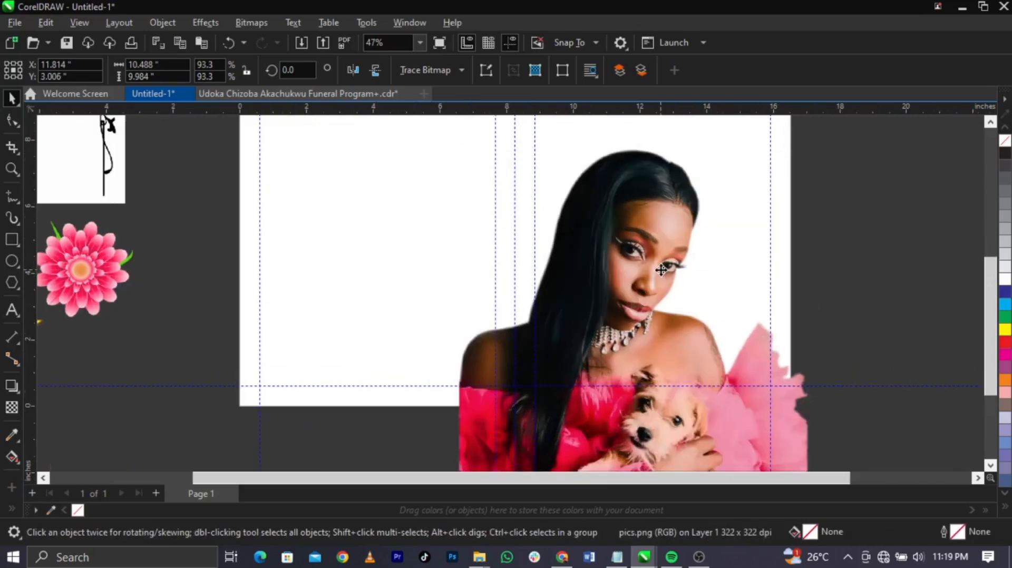
key(ctrl+z)
Step: Enlarge the portrait to about 10.8 inches wide and deselect it
scroll(517, 401, down, 2)
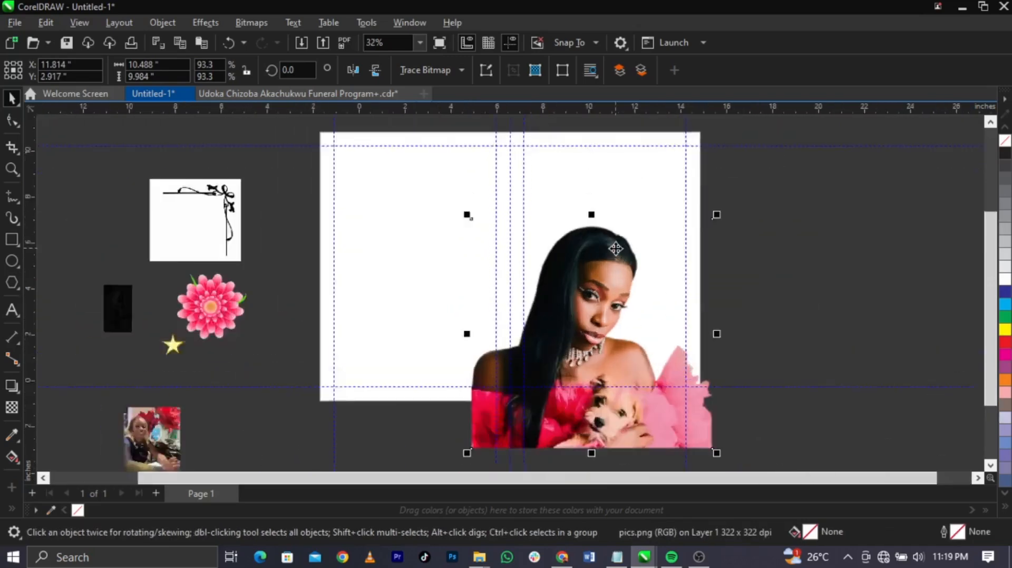
scroll(734, 226, up, 1)
drag(746, 207, 756, 196)
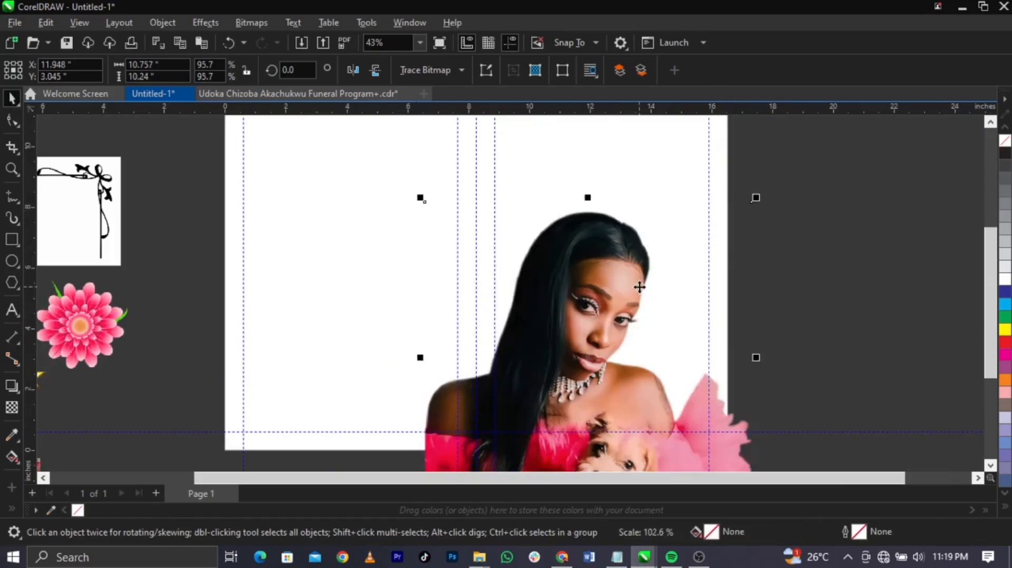
click(639, 287)
scroll(491, 330, down, 1)
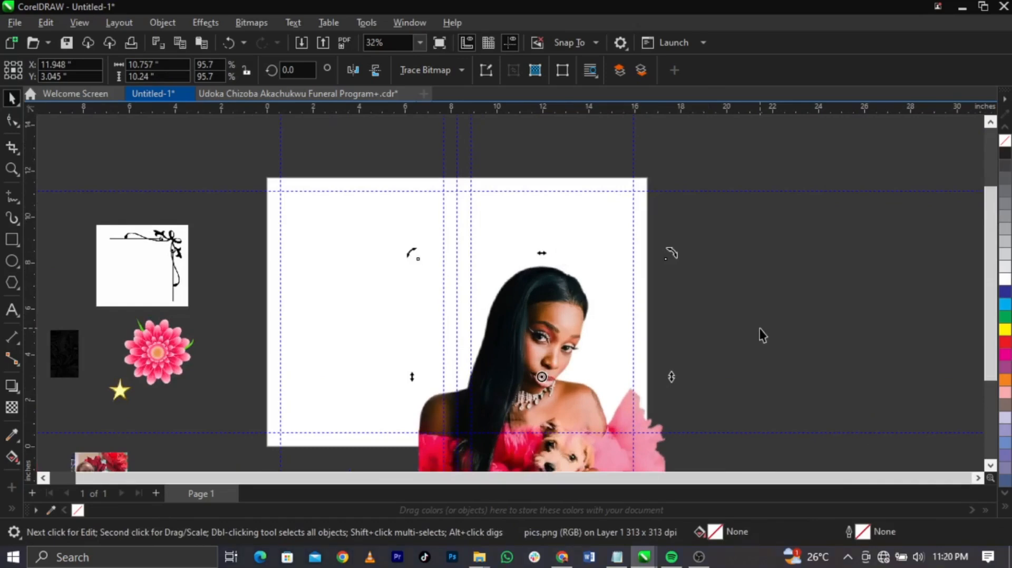
click(740, 290)
Step: PowerClip the portrait inside the rectangle covering the right page half and deselect it
click(543, 339)
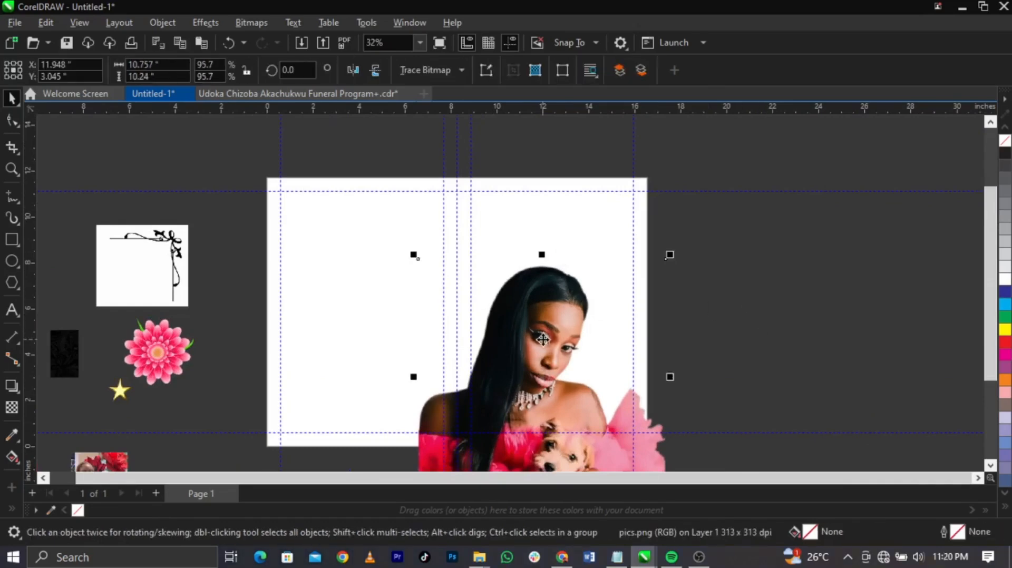
right_click(543, 339)
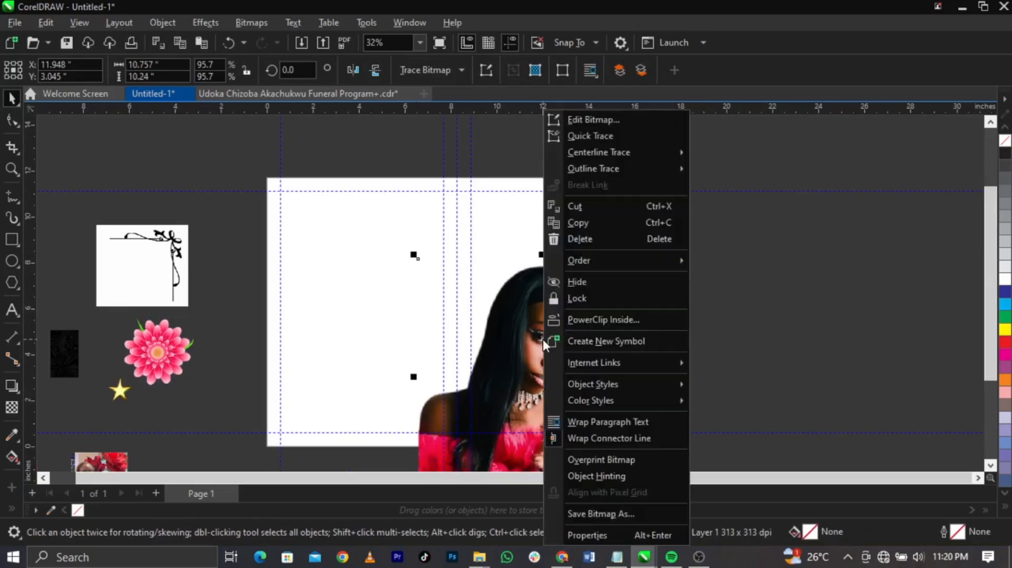
click(580, 320)
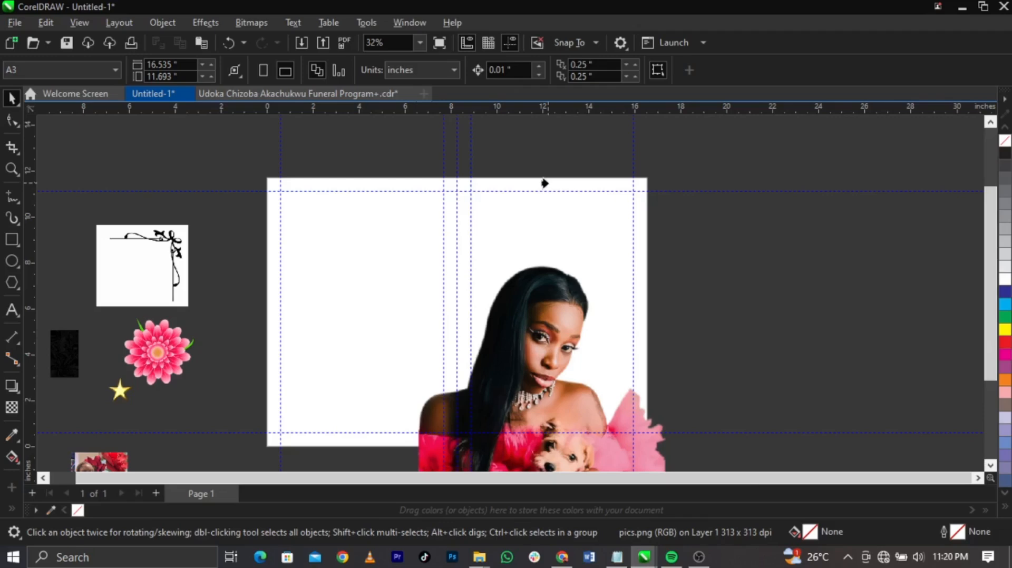
click(544, 183)
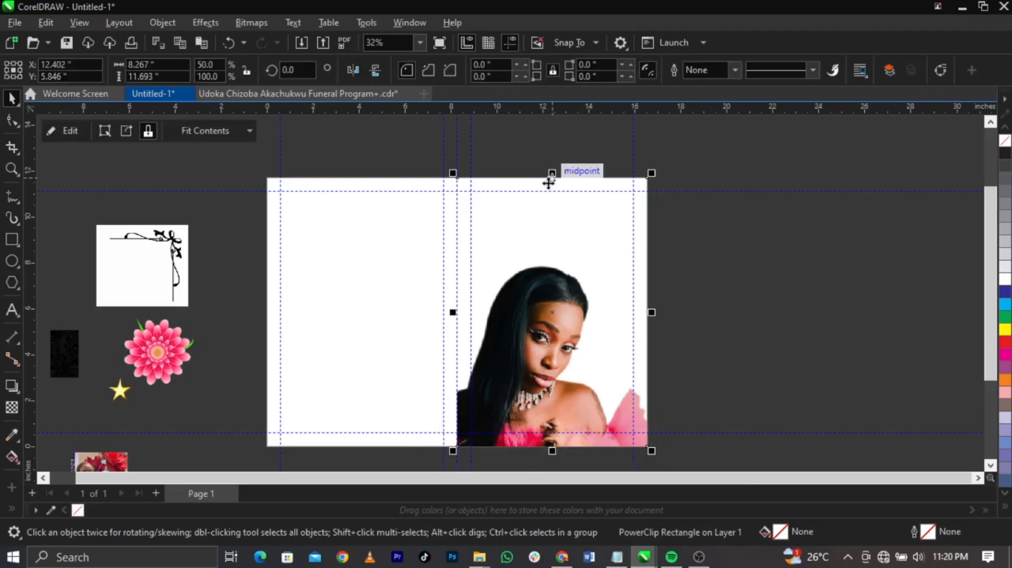
click(789, 377)
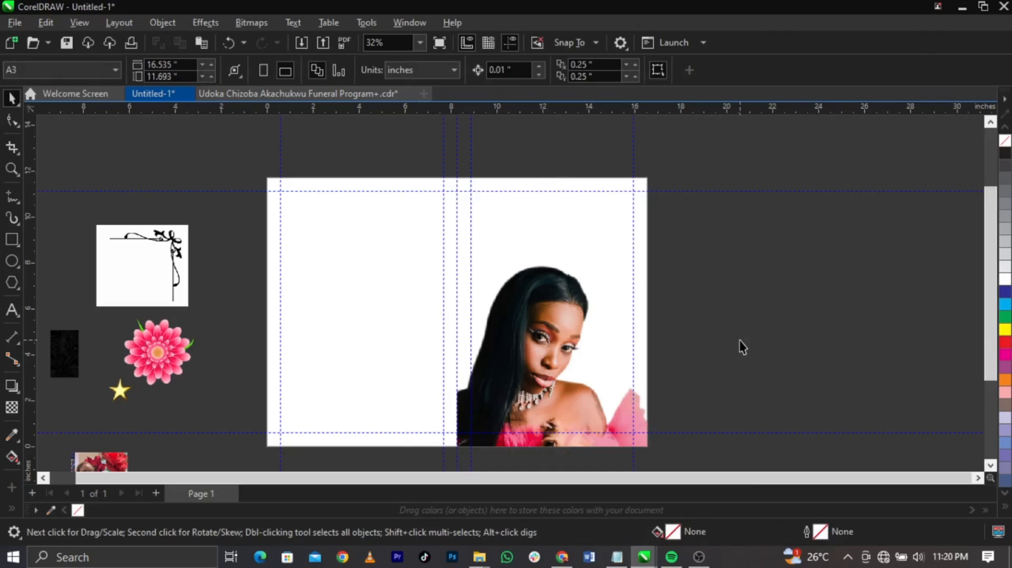
Step: Fill the right page-half rectangle with the red sampled from the woman's dress using the Color Eyedropper
scroll(493, 316, up, 2)
scroll(407, 301, down, 3)
scroll(529, 288, up, 2)
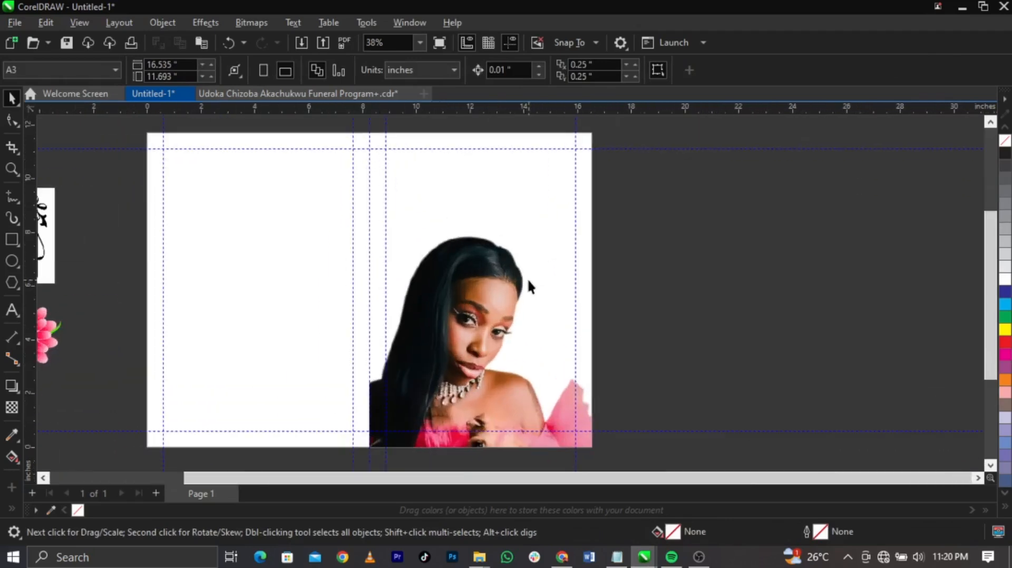
scroll(502, 226, down, 1)
scroll(466, 217, up, 1)
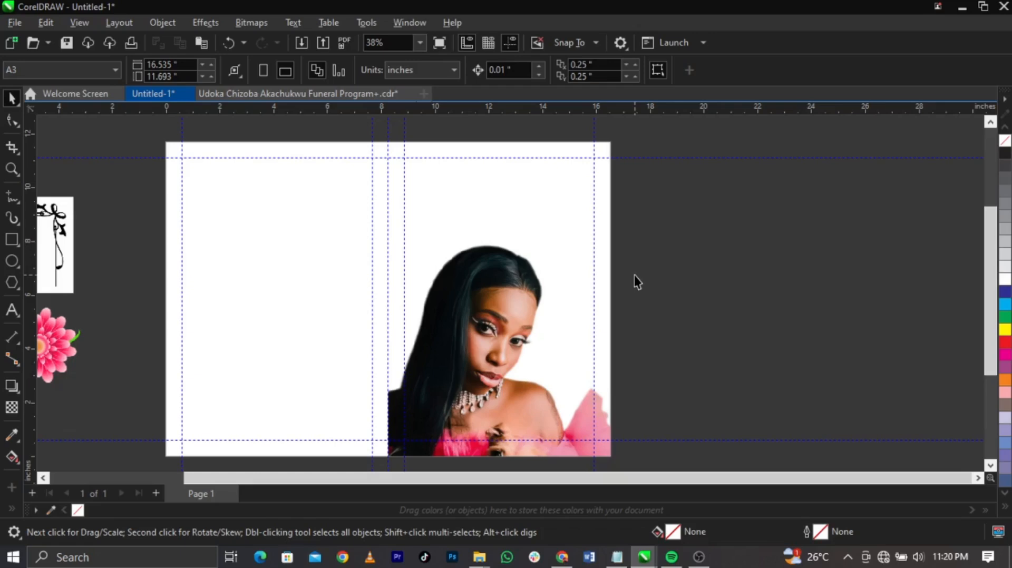
click(488, 238)
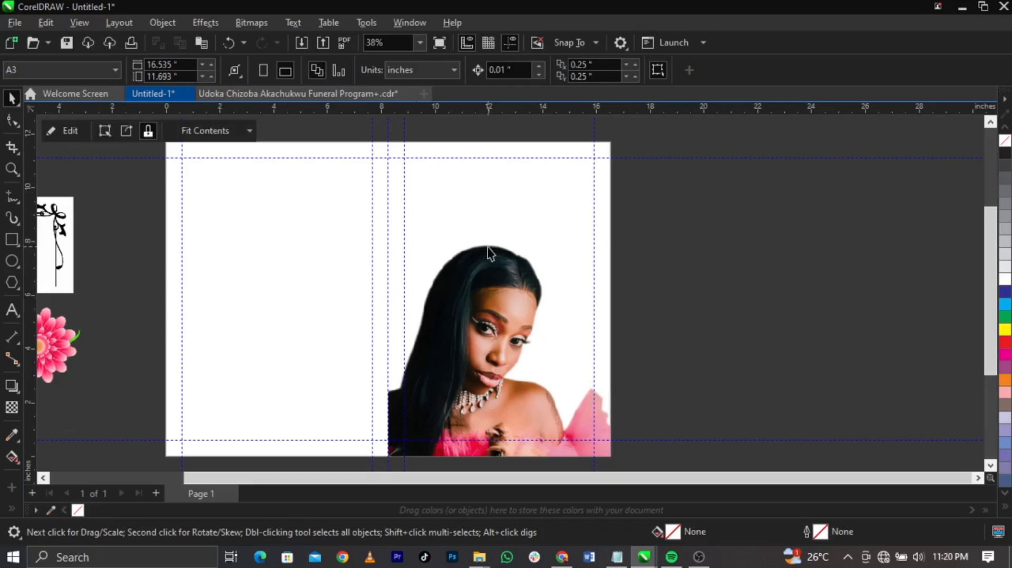
click(14, 435)
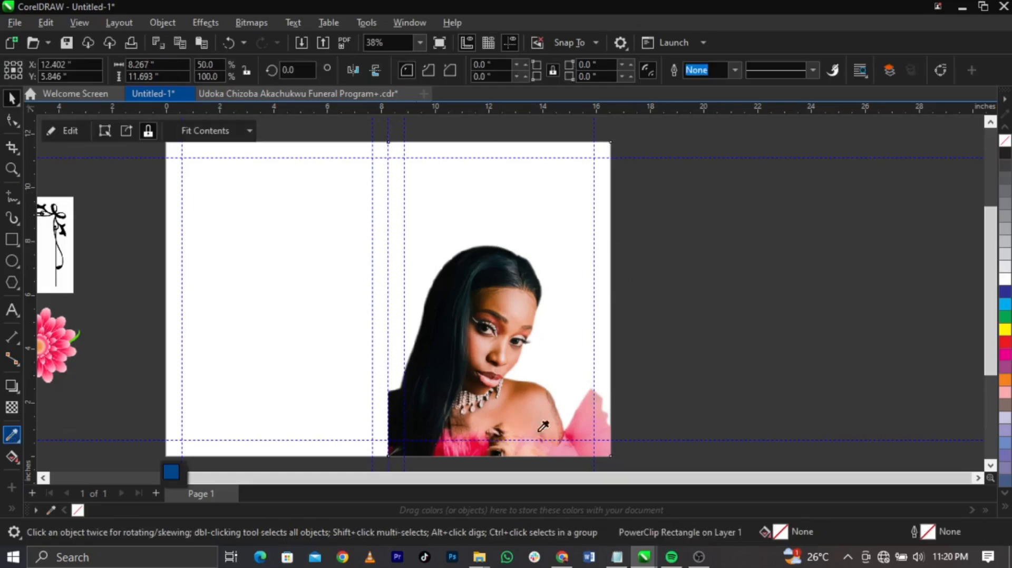
click(481, 450)
click(510, 375)
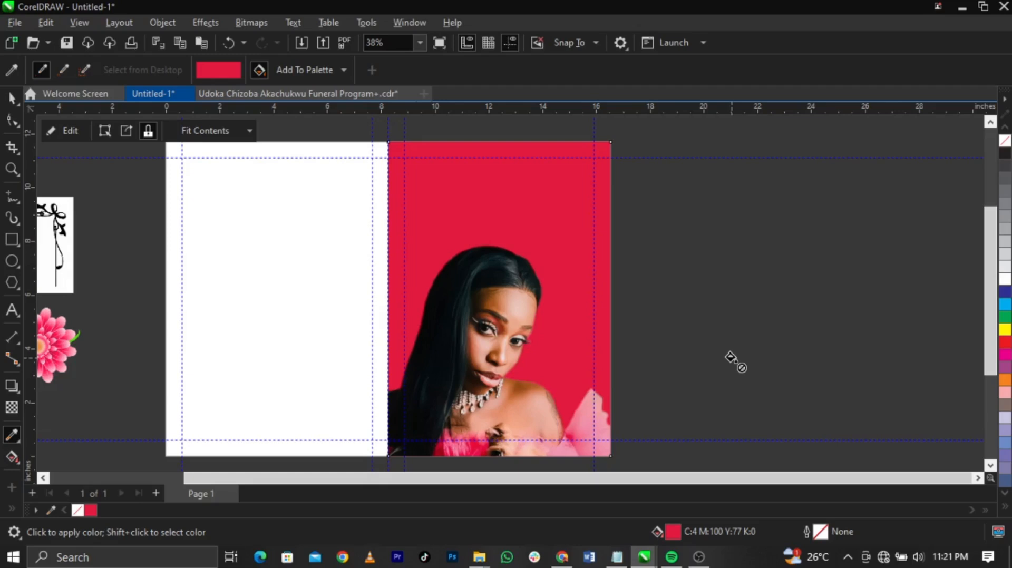
key(space)
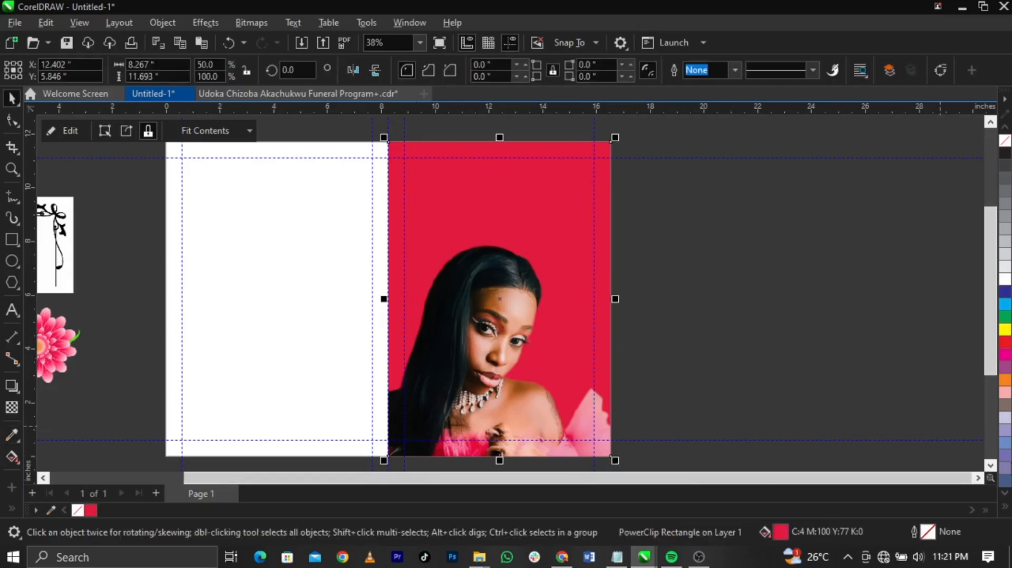
Step: Set the right page-half rectangle's uniform fill to black (#000000) in the RGB color model and deselect it
double_click(780, 532)
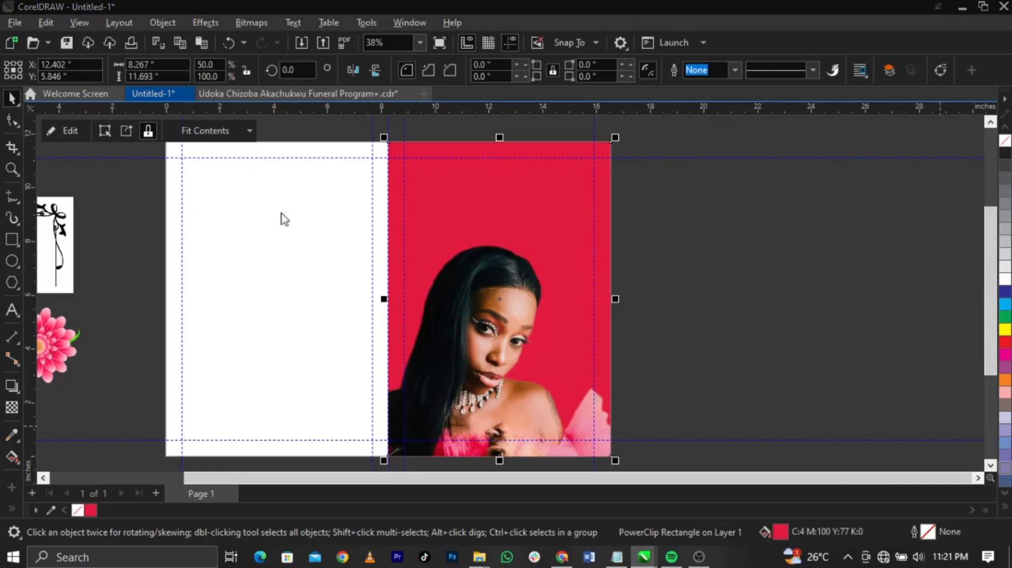
drag(359, 65, 643, 66)
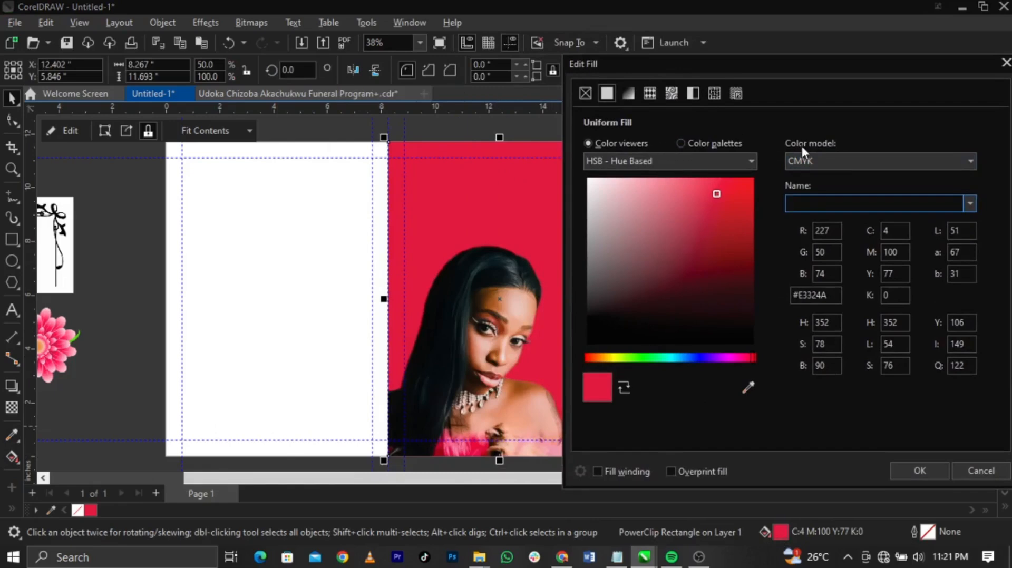
click(827, 159)
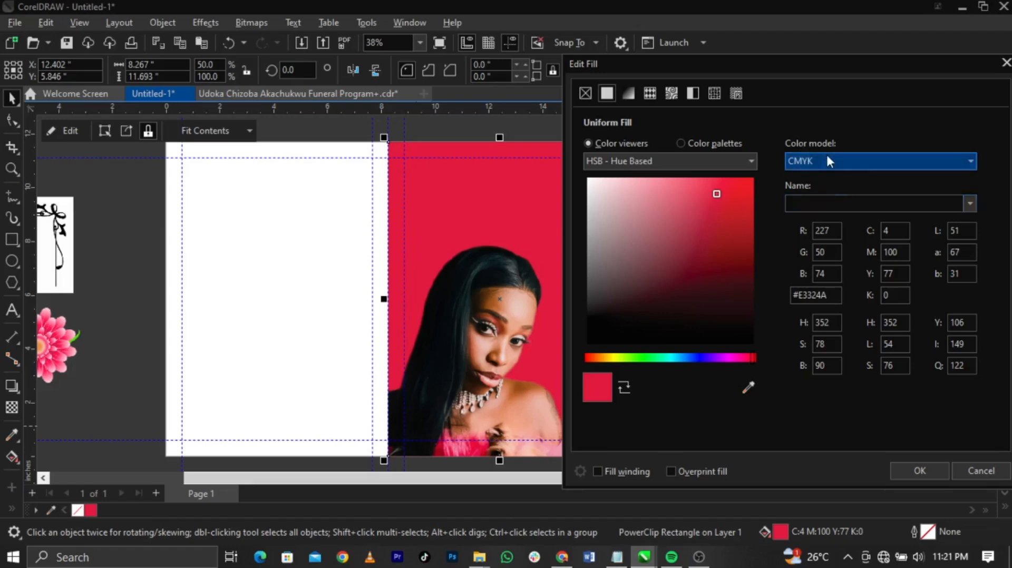
click(828, 199)
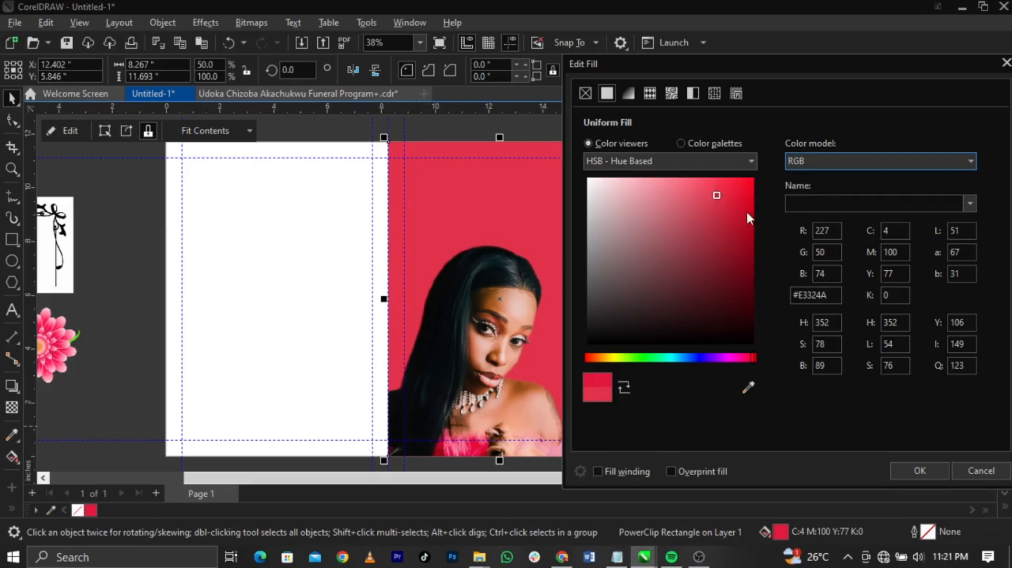
click(702, 213)
drag(648, 283, 567, 367)
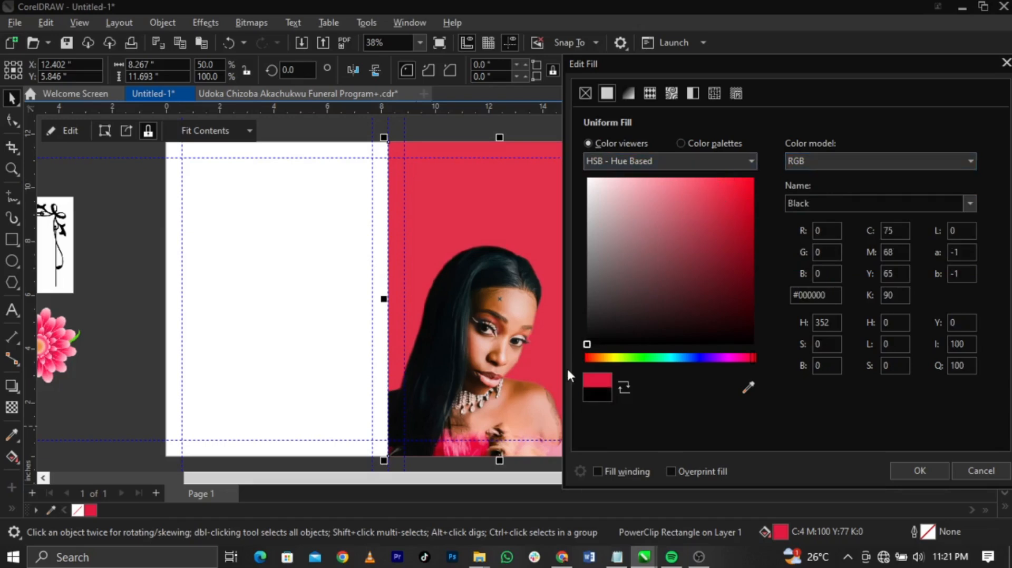
click(917, 472)
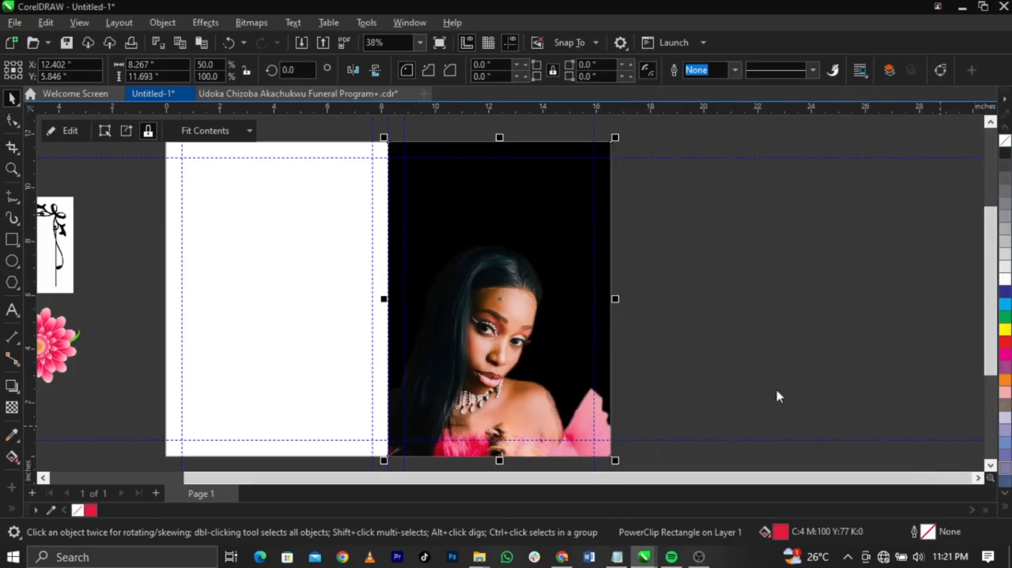
click(805, 366)
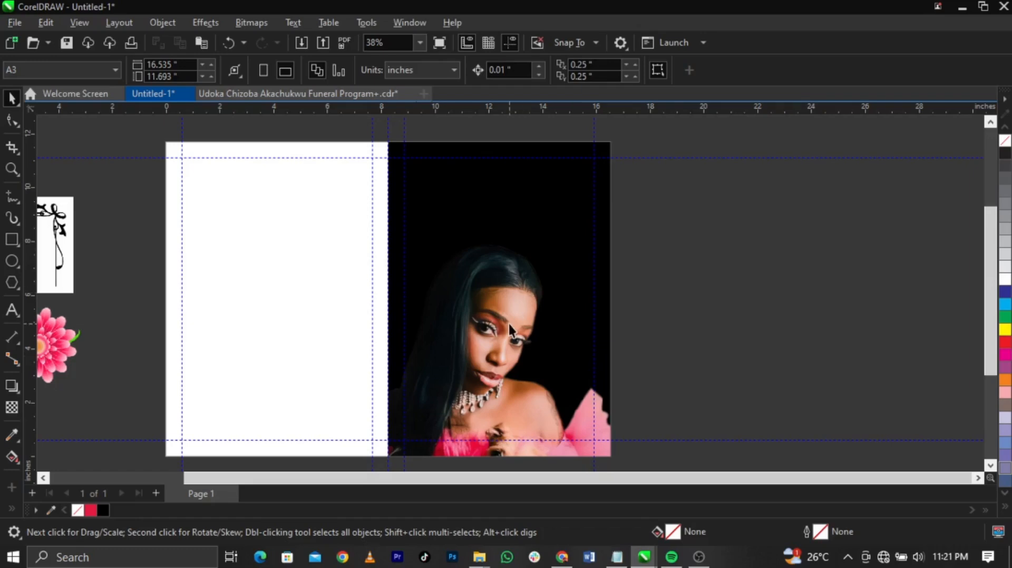
Step: Copy the text from "Celebration of Life" through the venue address in Notepad and paste it as artistic text beside the black cover page in CorelDRAW
scroll(509, 324, down, 2)
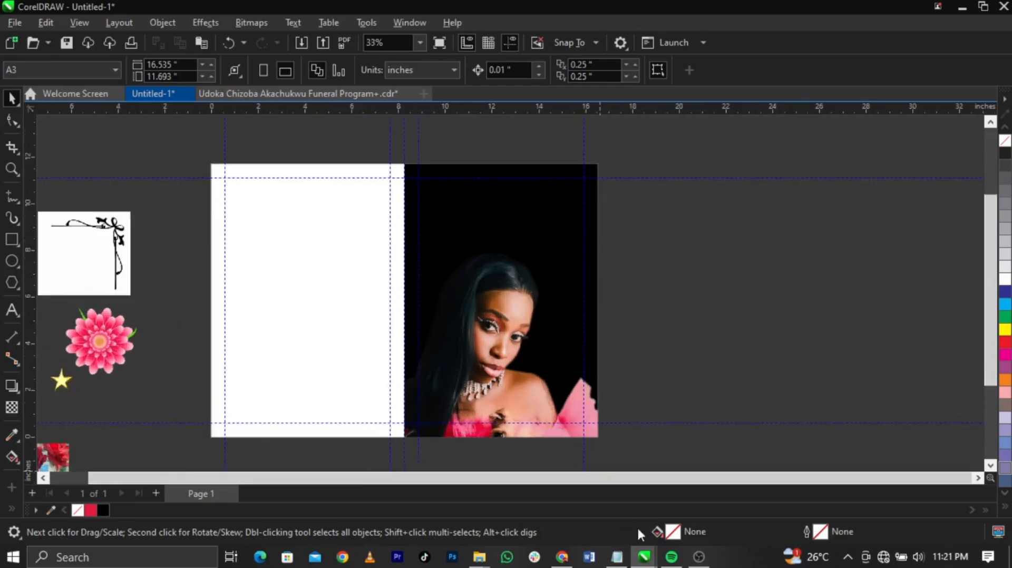
click(617, 557)
scroll(721, 180, up, 3)
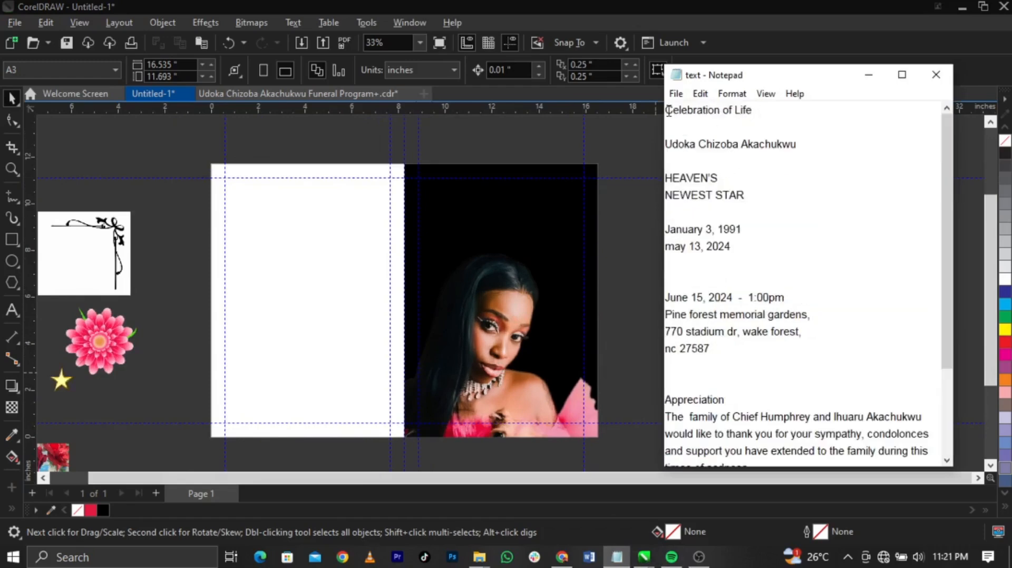
drag(669, 112, 817, 344)
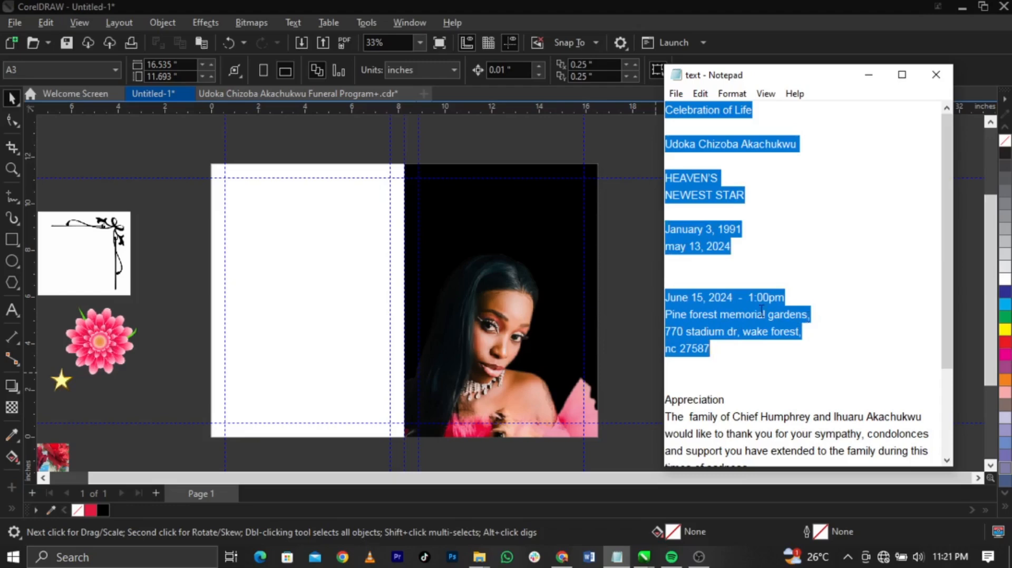
click(647, 297)
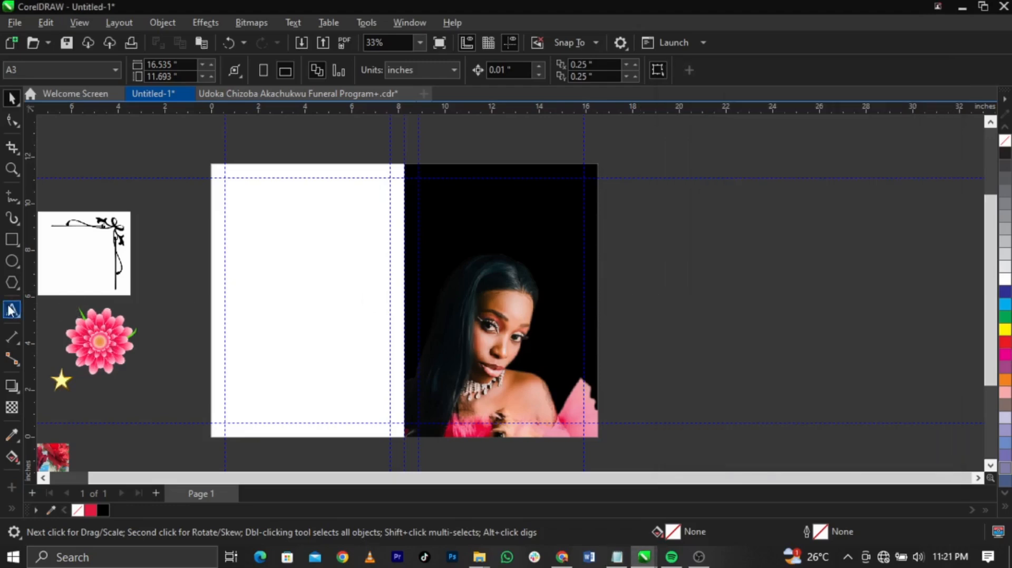
click(11, 310)
click(639, 225)
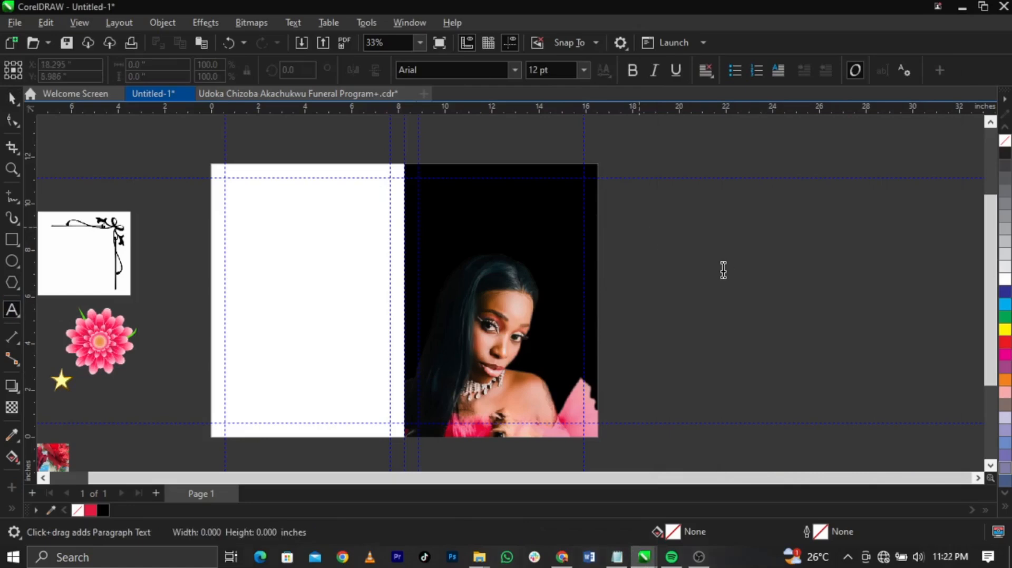
key(ctrl+v)
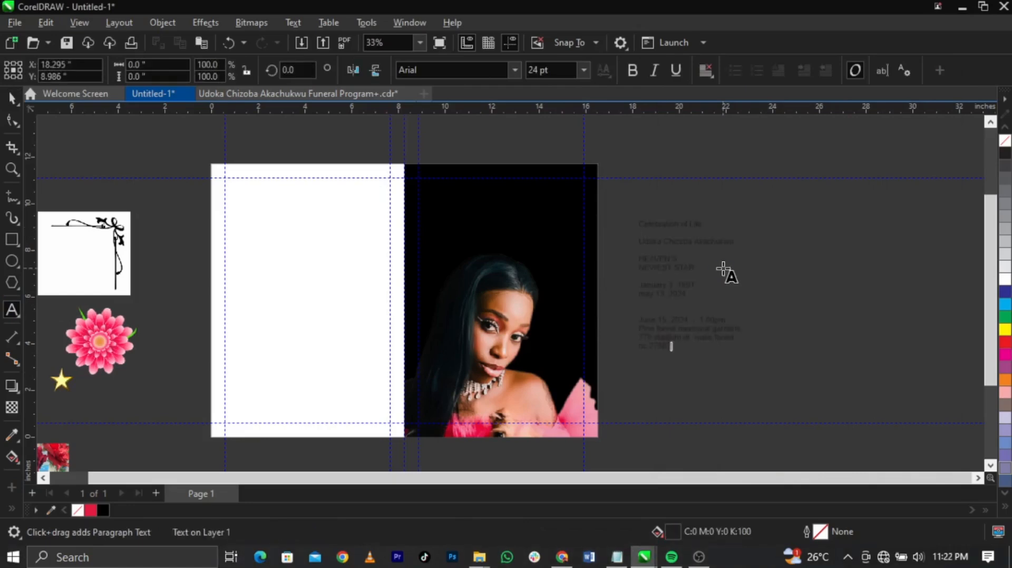
Step: Fill the pasted text block beside the page with white and deselect it
key(ctrl+space)
click(857, 210)
drag(854, 163, 626, 409)
scroll(705, 262, up, 2)
scroll(618, 232, down, 1)
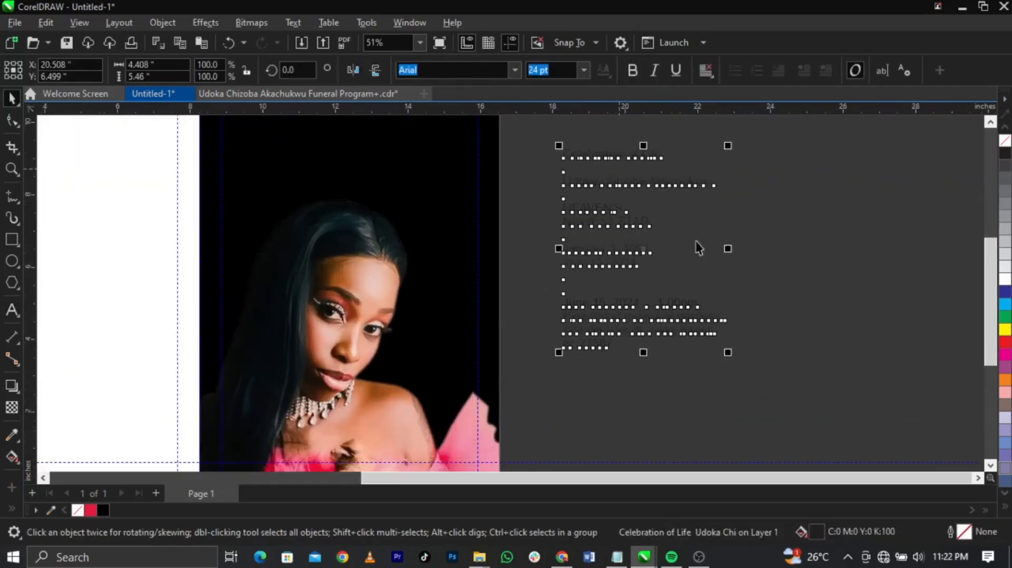
click(1006, 278)
scroll(740, 362, down, 1)
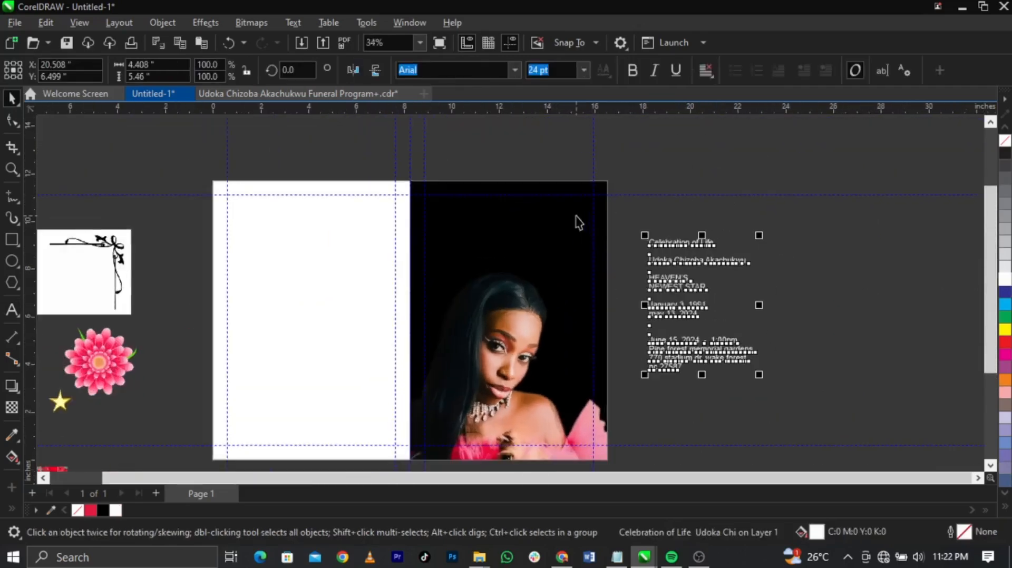
click(820, 313)
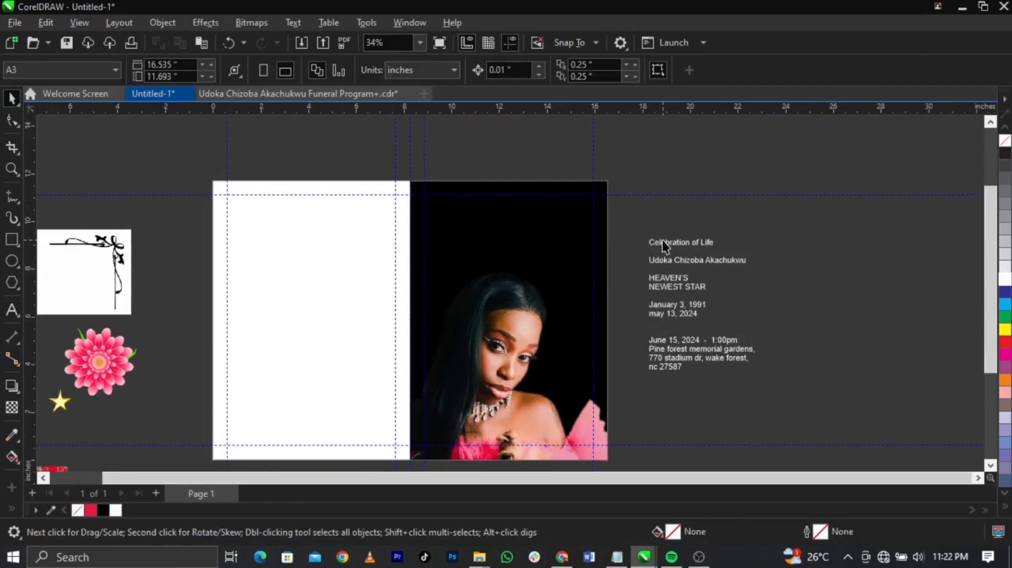
Step: Cut "Celebration of Life" out of the text block and paste it as separate text near the top of the black cover
double_click(696, 244)
drag(715, 244, 626, 239)
key(ctrl+c)
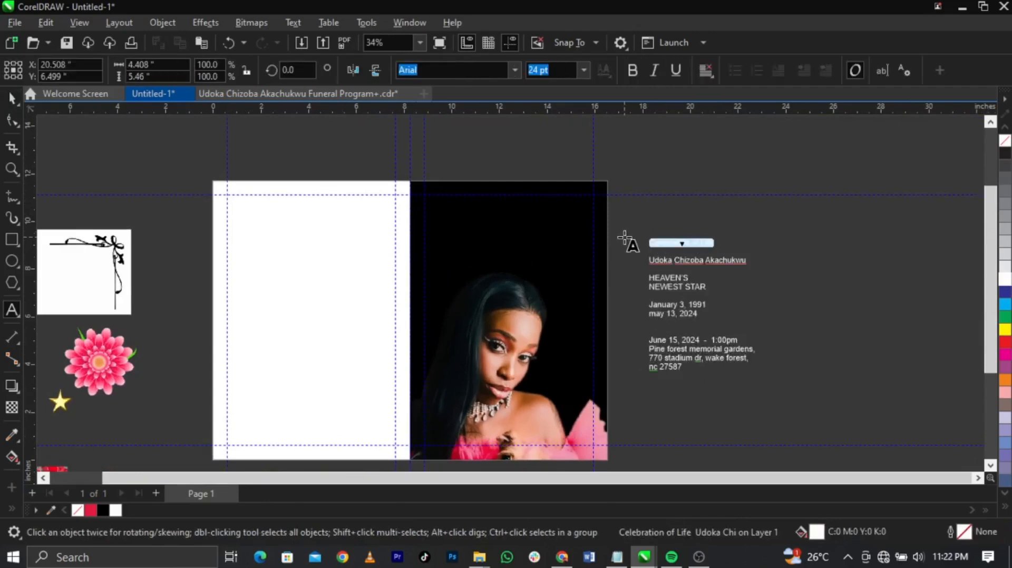
scroll(477, 207, up, 3)
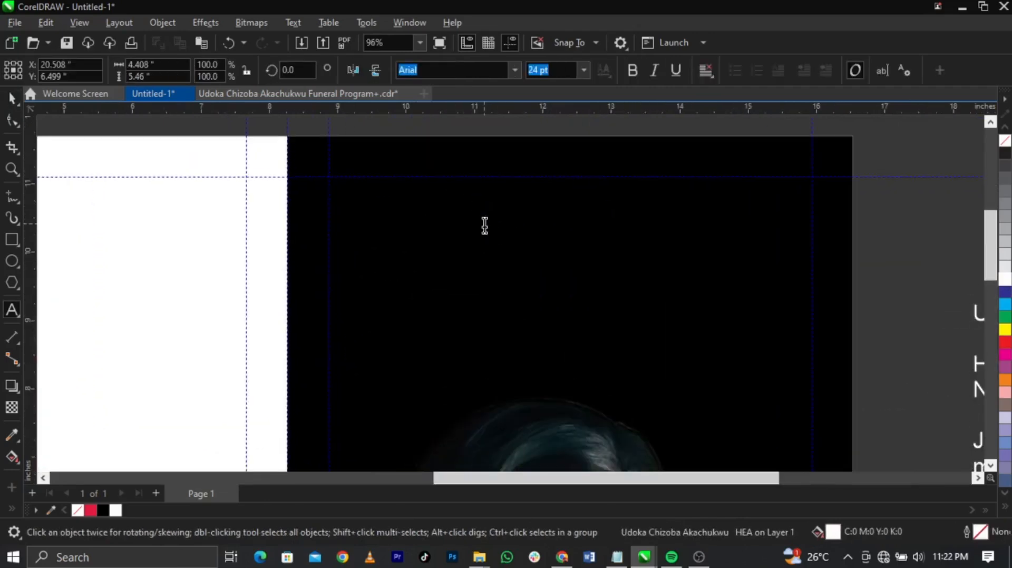
click(484, 217)
key(ctrl+v)
key(ctrl+space)
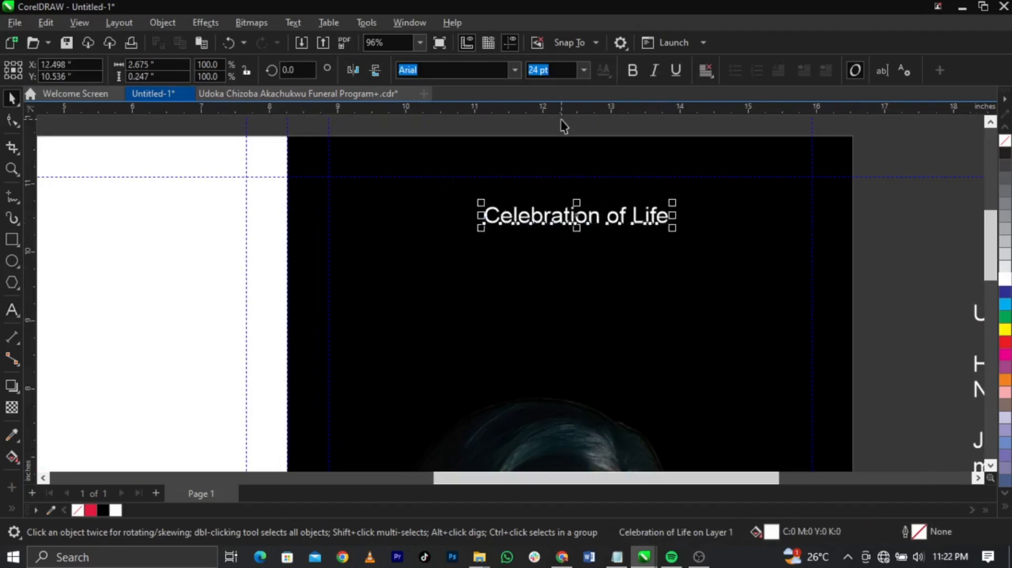
Step: Check the list of fonts in the Notepad file and set the "Celebration of Life" heading to Trajan Pro
click(617, 557)
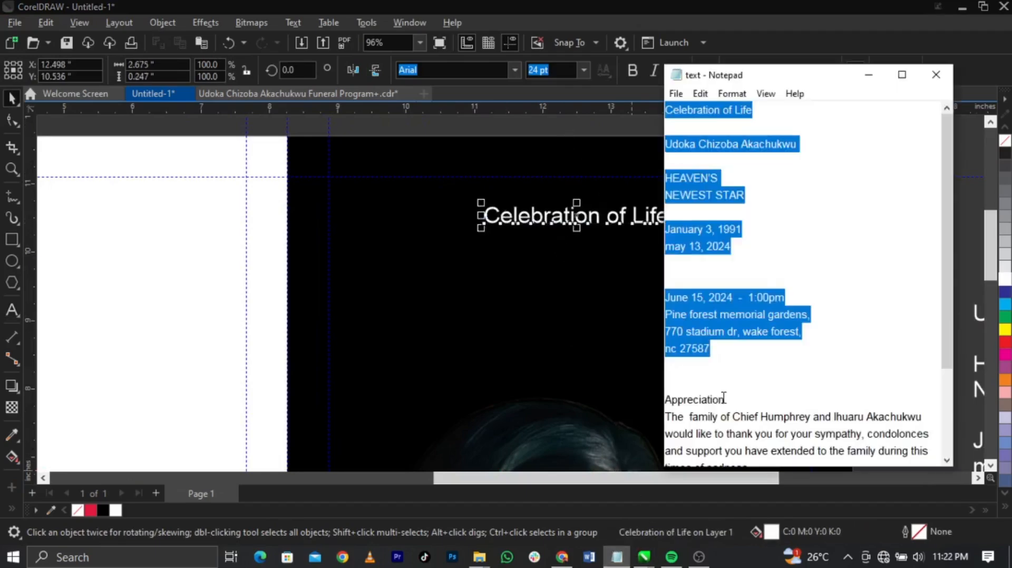
scroll(718, 459, down, 2)
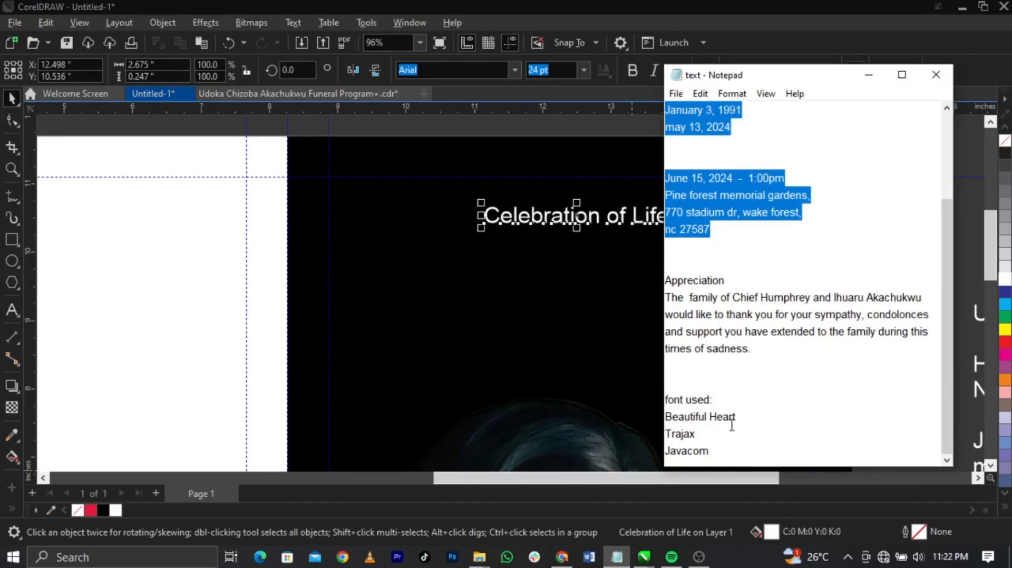
click(452, 91)
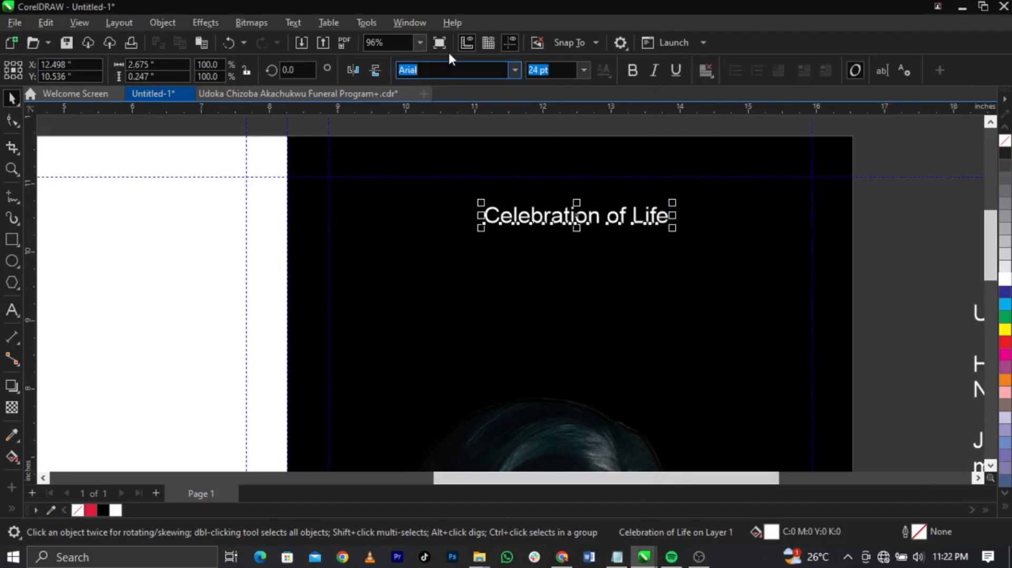
text(Trajan Pro)
key(Return)
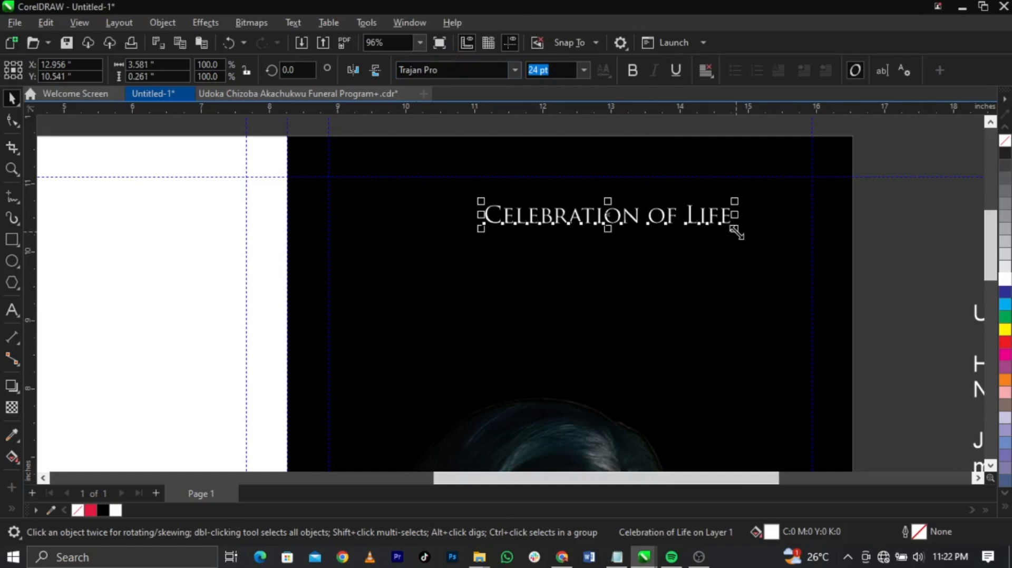
Step: Move the heading to the cover's top-left margin guides and set its font size to 16 pt
drag(736, 232, 521, 211)
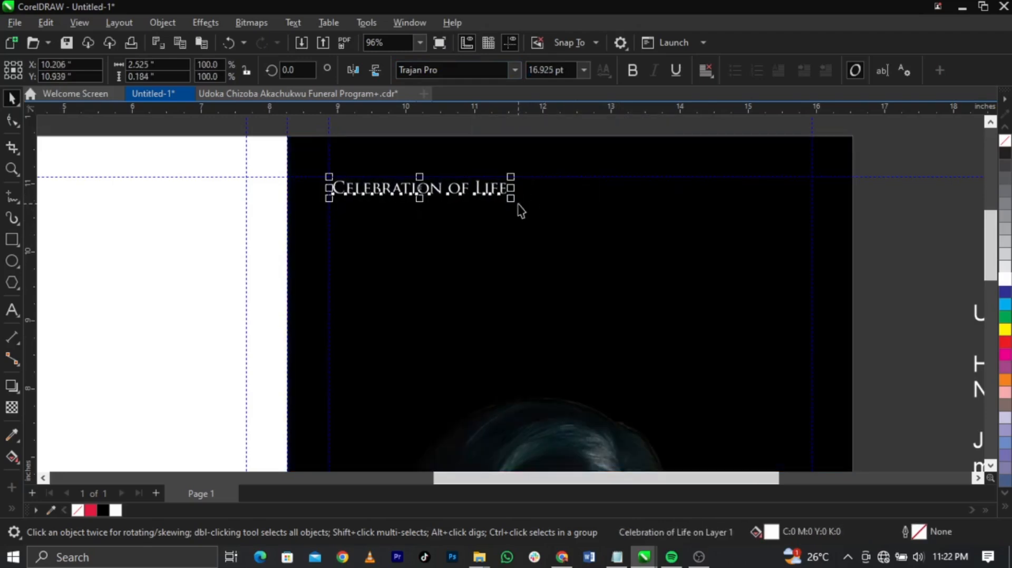
click(529, 69)
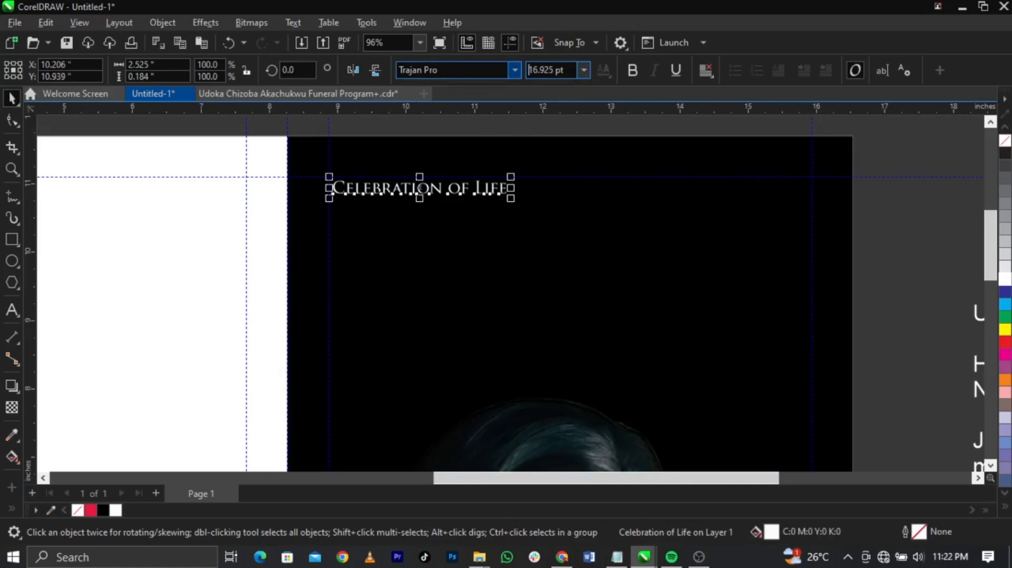
key(ctrl+a)
text(16)
key(Return)
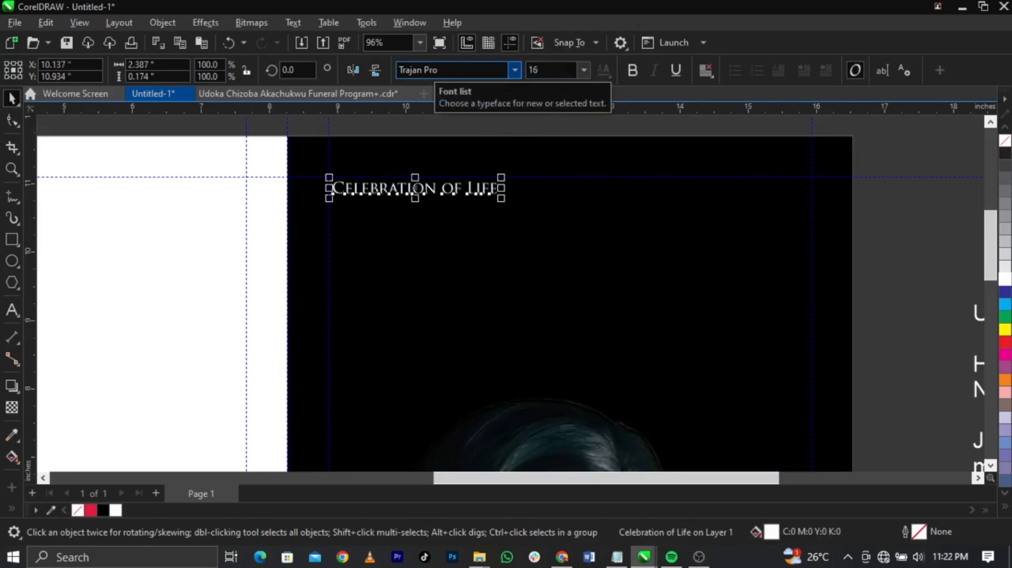
Step: Widen the heading's character spacing with the Shape tool until the line spans about 5 inches
click(13, 121)
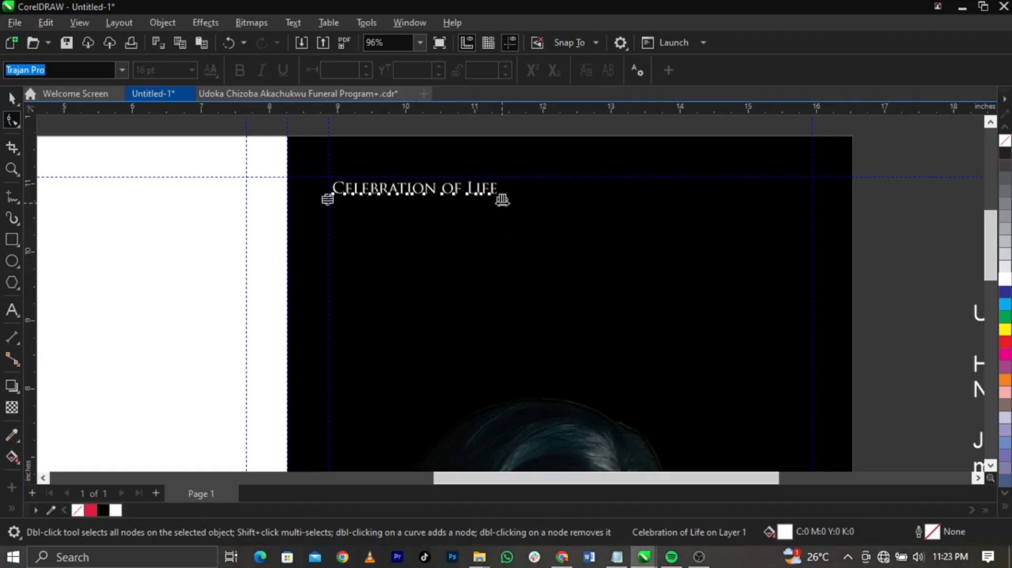
drag(502, 201, 507, 201)
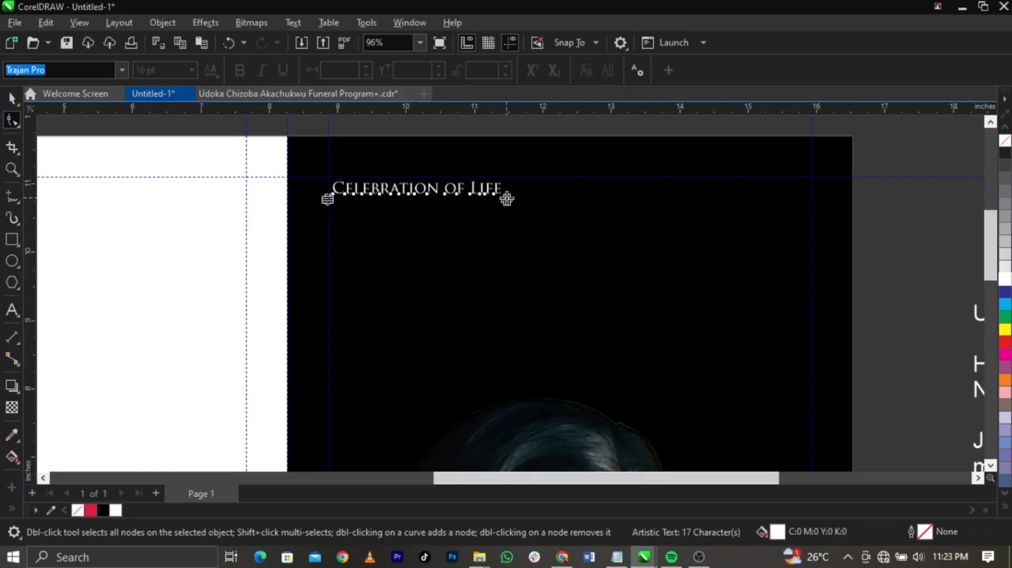
scroll(507, 198, up, 3)
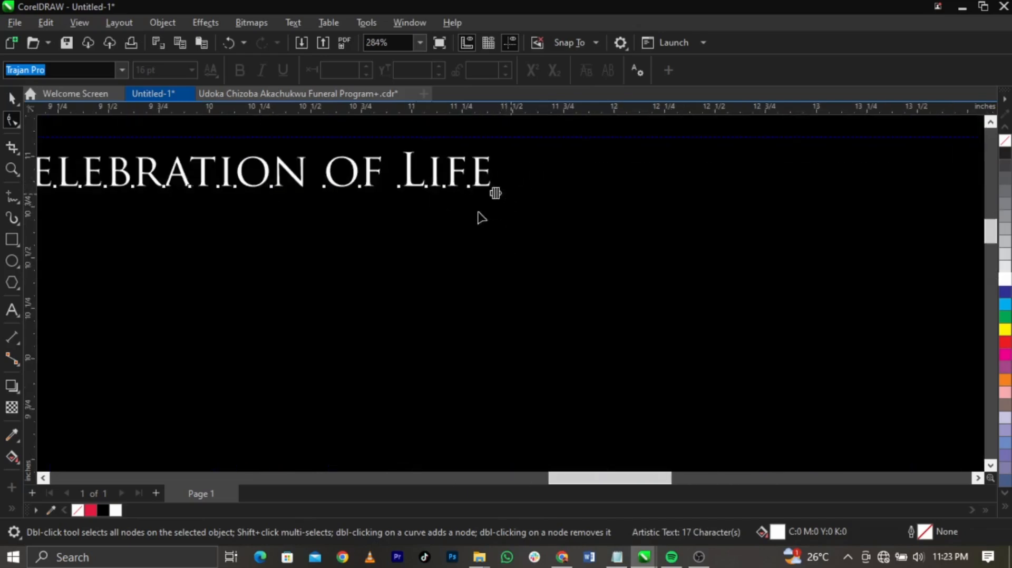
scroll(482, 216, down, 2)
drag(492, 207, 800, 220)
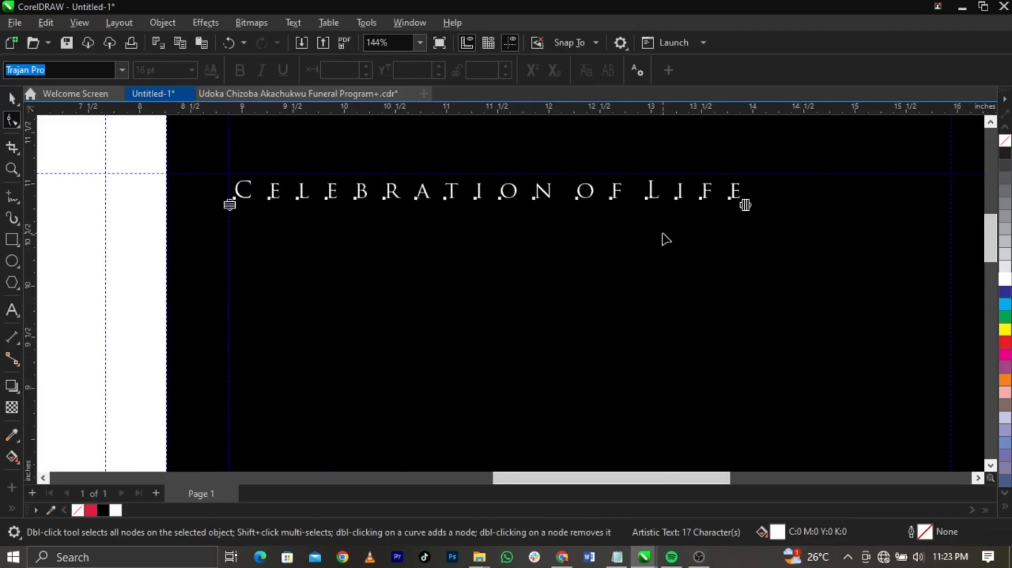
Step: Center the heading horizontally on the black cover rectangle and deselect both objects
key(space)
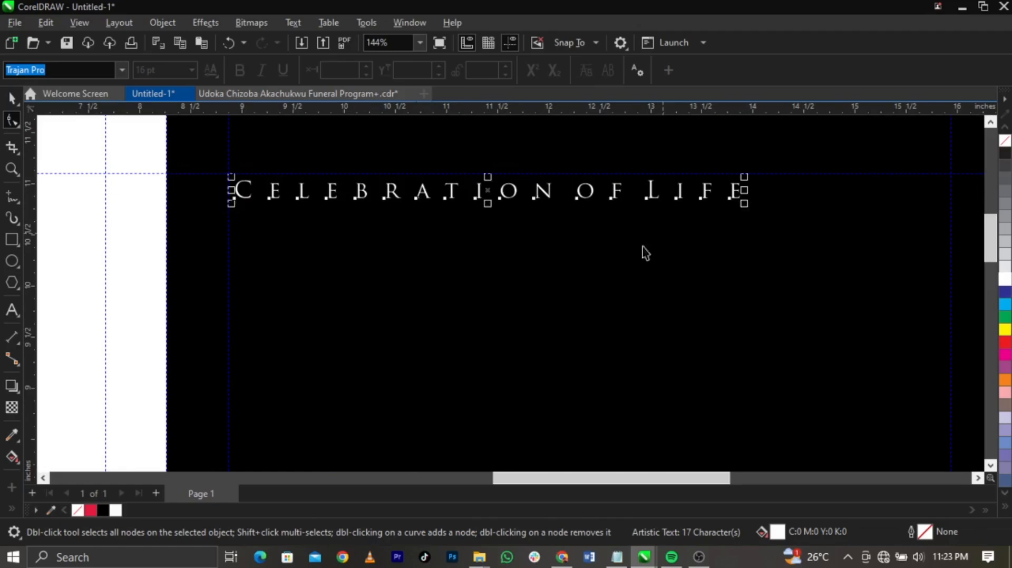
shift+click(626, 275)
key(c)
scroll(554, 251, down, 2)
click(818, 255)
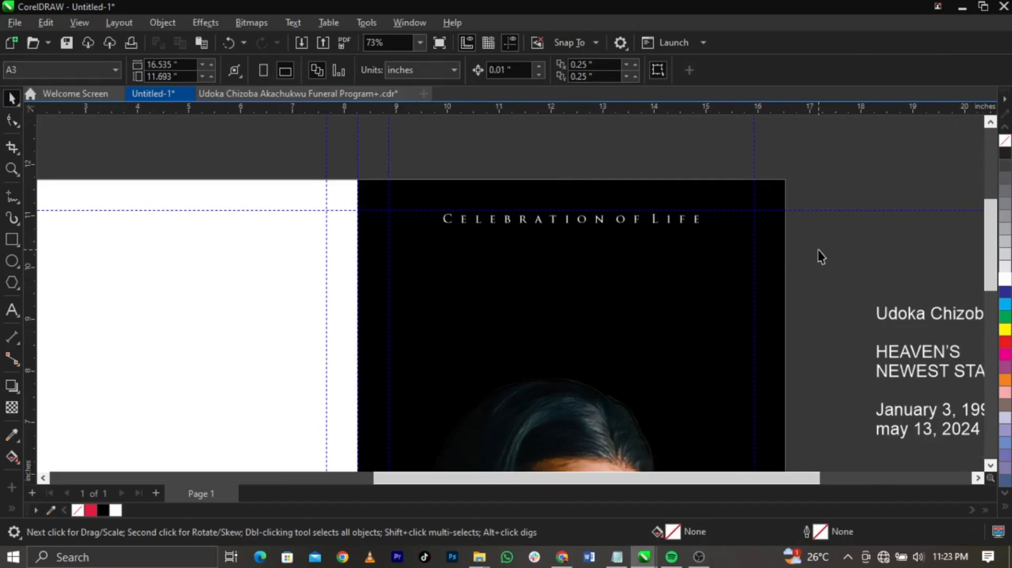
Step: Cut the deceased's full-name line out of the white text block beside the page
scroll(817, 250, down, 3)
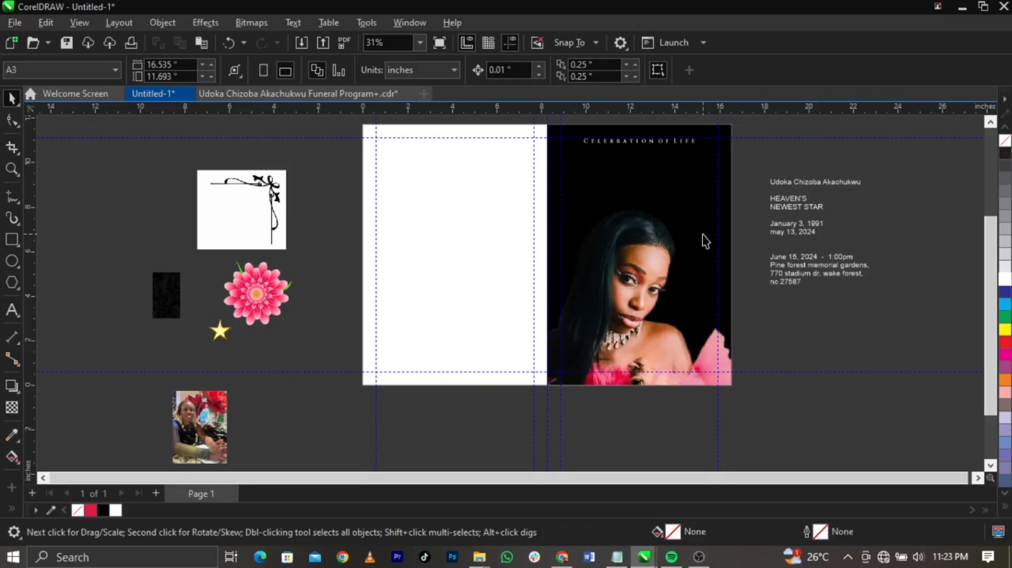
scroll(706, 151, up, 2)
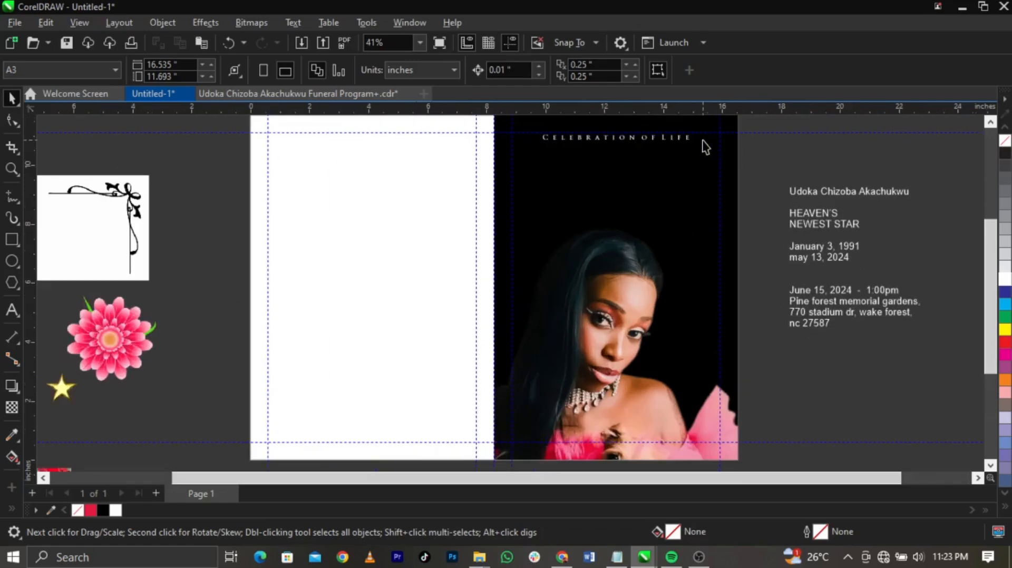
scroll(706, 148, up, 1)
click(827, 216)
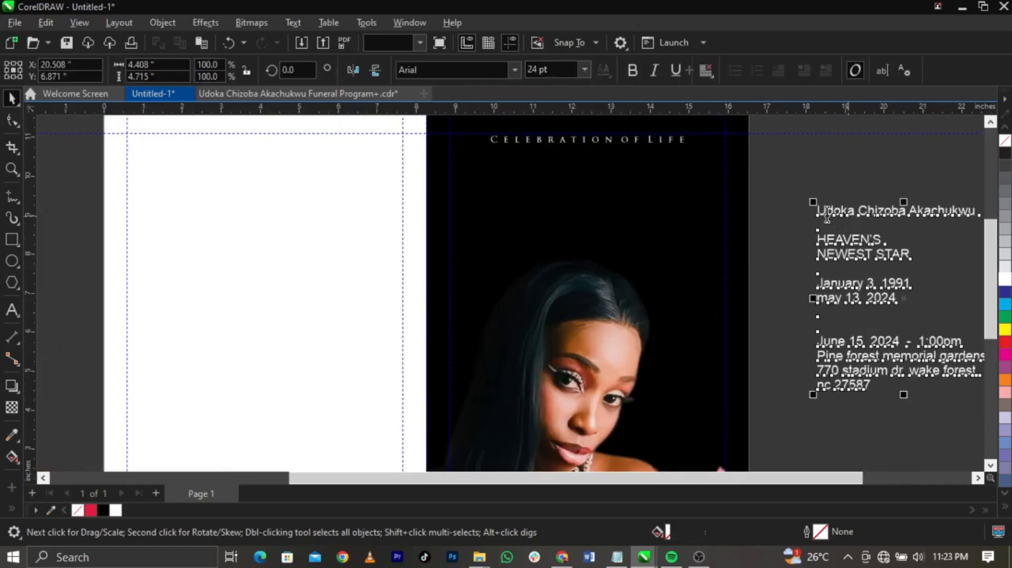
double_click(827, 216)
drag(816, 211, 1004, 213)
key(ctrl+c)
key(Delete)
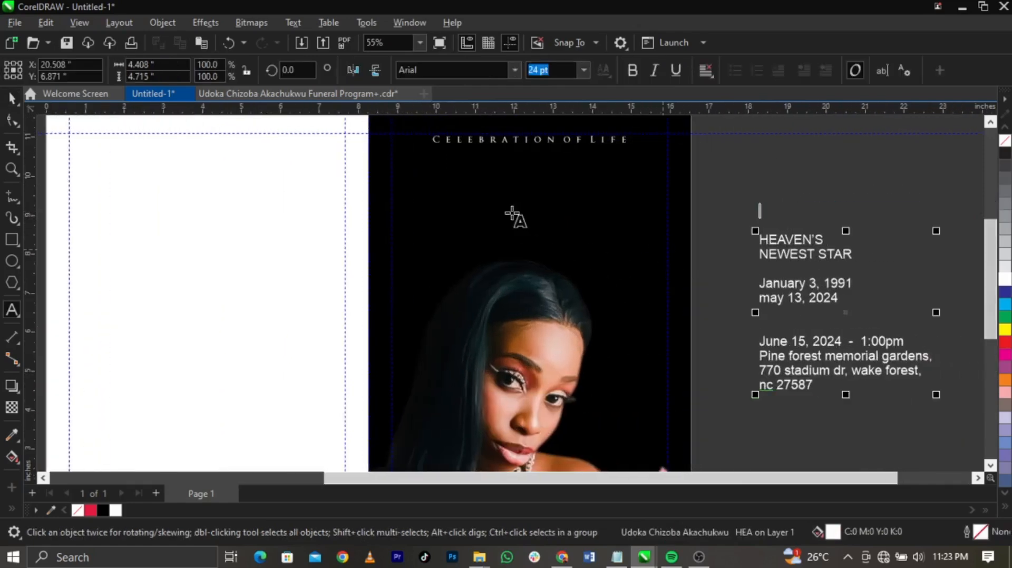
Step: Paste the full name as separate text on the cover between the heading and the portrait, and shift it slightly left
click(472, 195)
key(ctrl+v)
key(ctrl+space)
scroll(504, 177, up, 1)
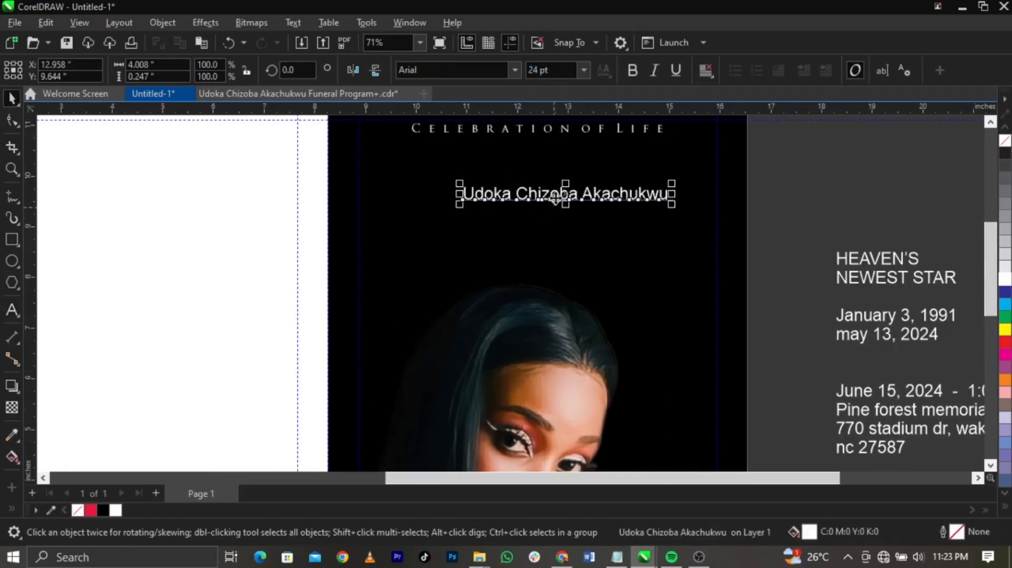
drag(555, 199, 547, 199)
scroll(511, 246, down, 2)
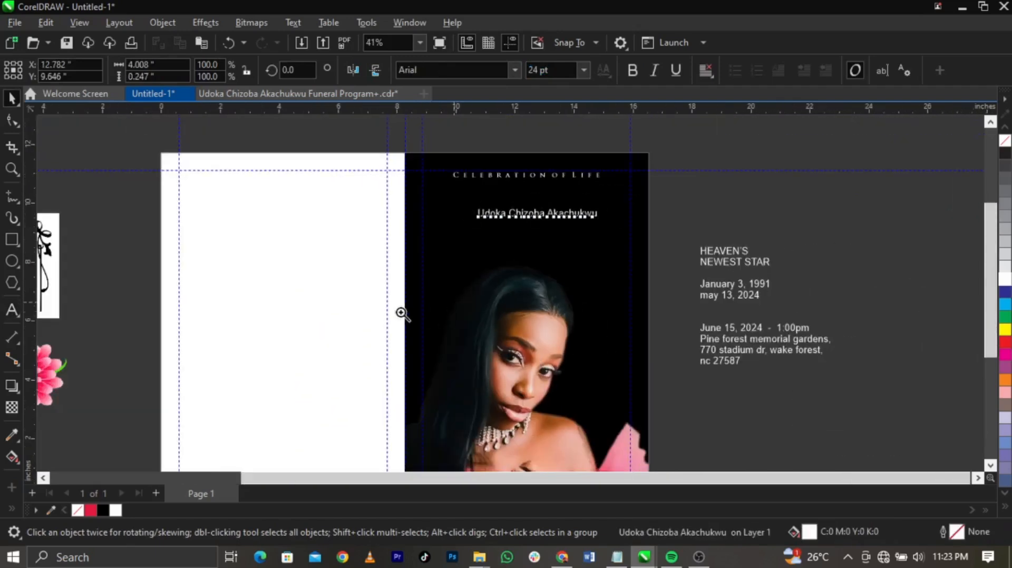
Step: Split the full name after the first name onto two lines and break the lines apart into separate text objects
key(z)
drag(402, 314, 662, 154)
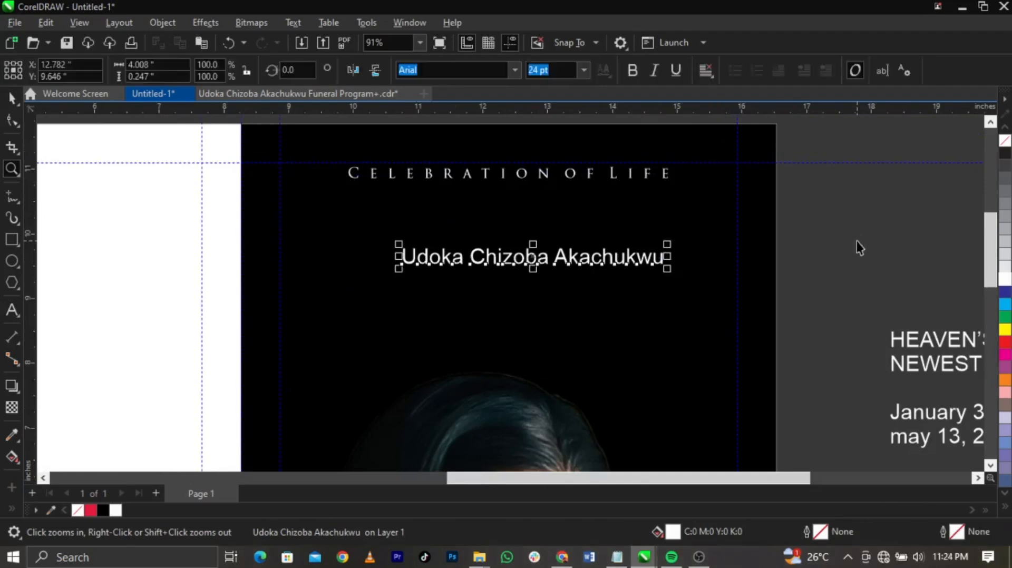
key(space)
click(594, 258)
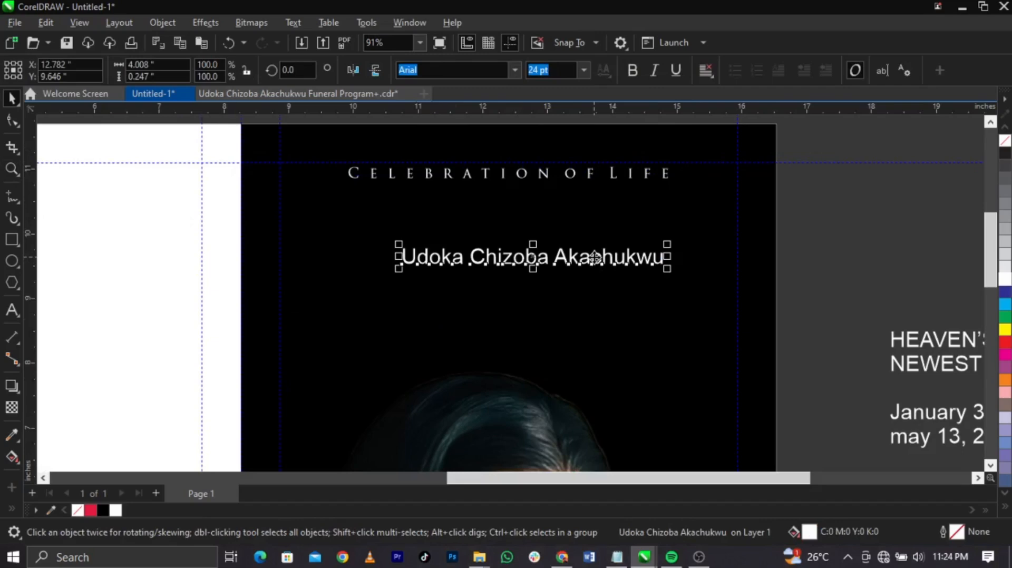
click(686, 266)
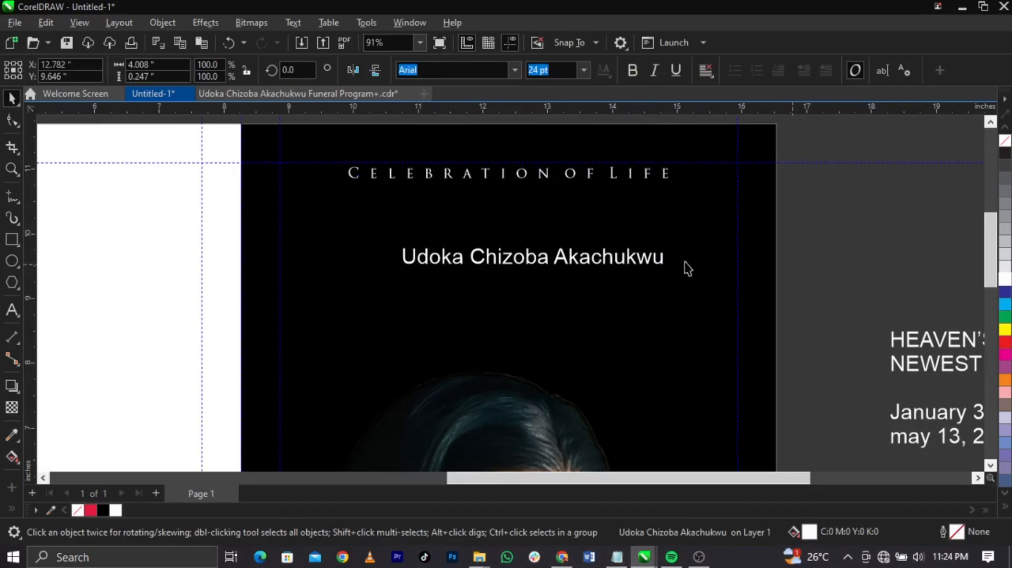
click(461, 269)
double_click(468, 261)
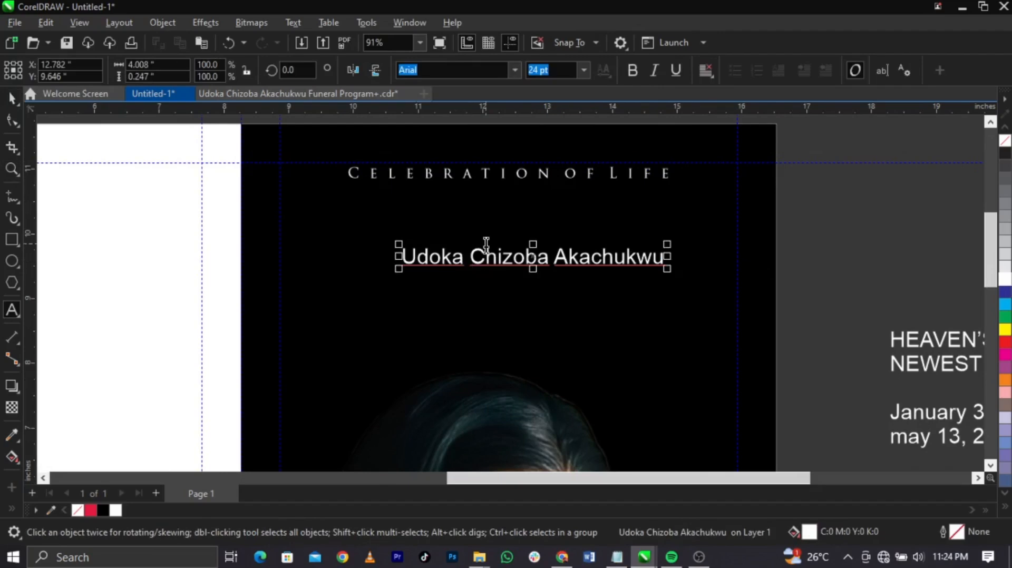
key(Return)
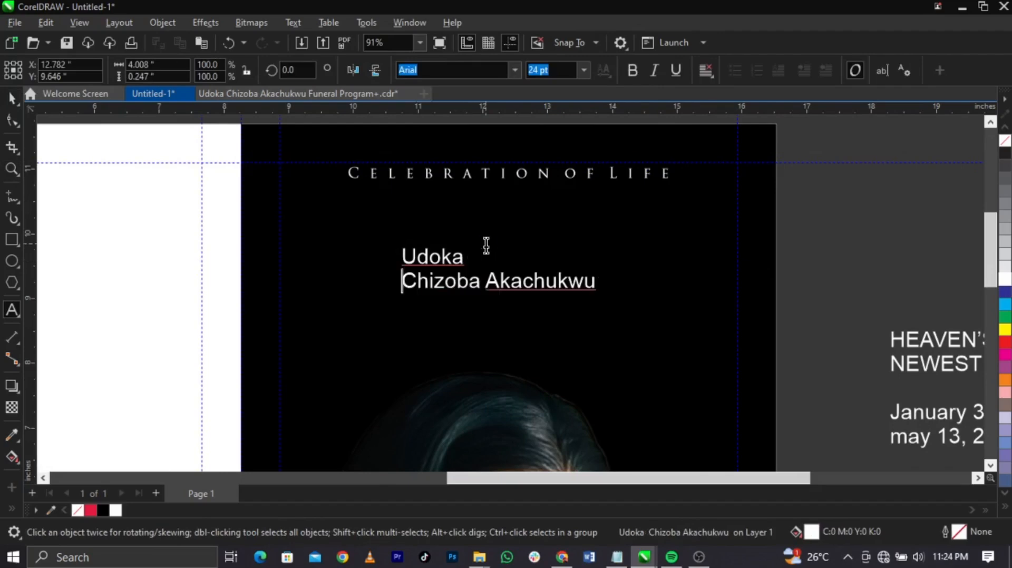
key(ctrl+space)
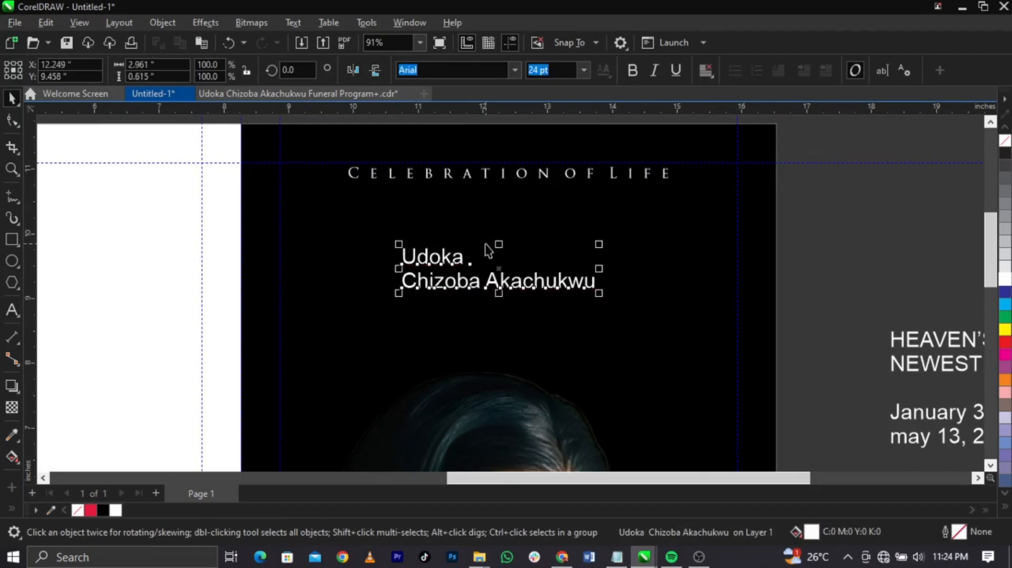
key(ctrl+k)
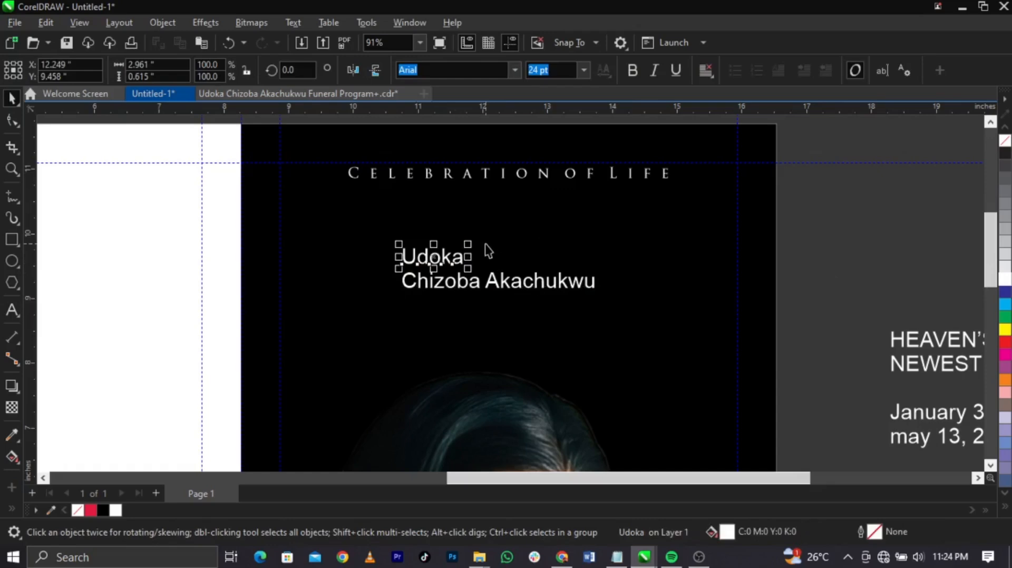
Step: Copy the font name Beautiful Heart from the text notes in Notepad and apply it to the first-name text in CorelDRAW
click(616, 563)
drag(737, 417, 665, 417)
key(ctrl+c)
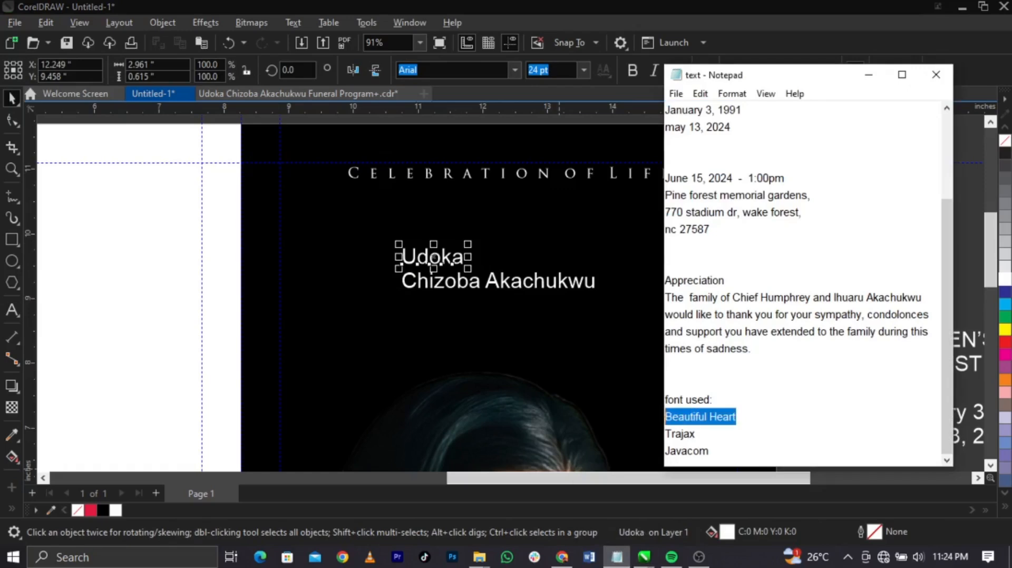
click(449, 258)
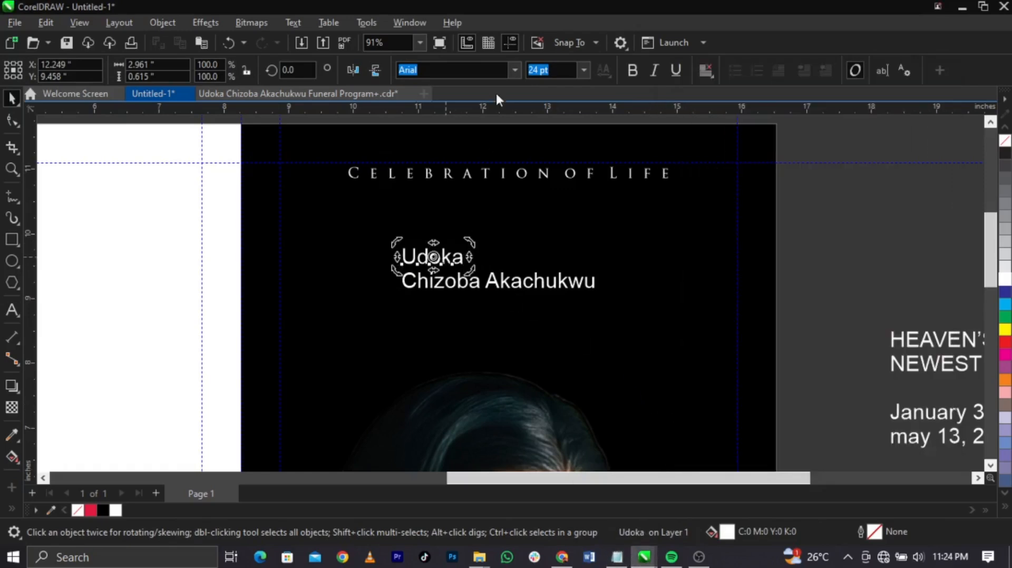
key(ctrl+v)
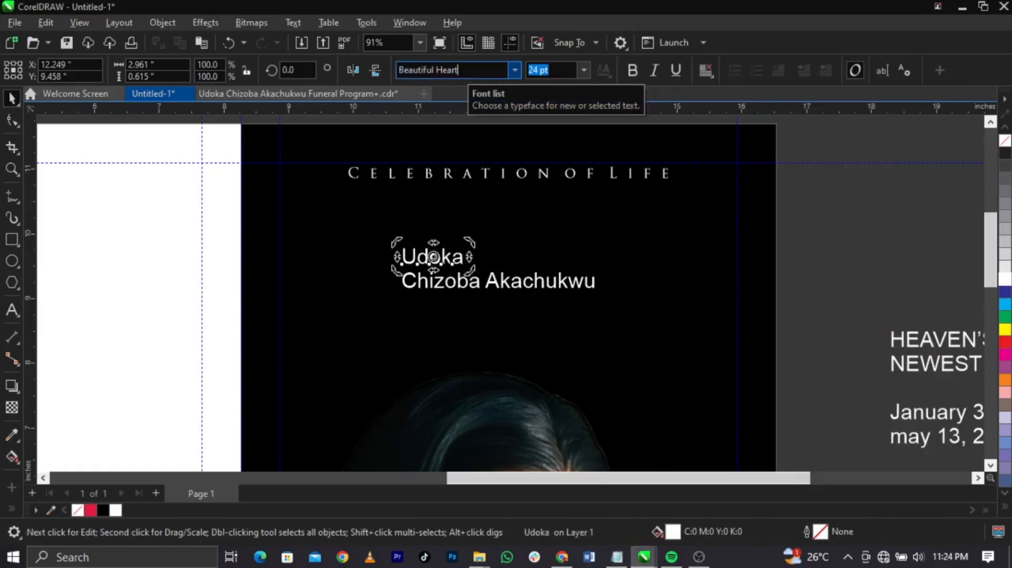
key(Return)
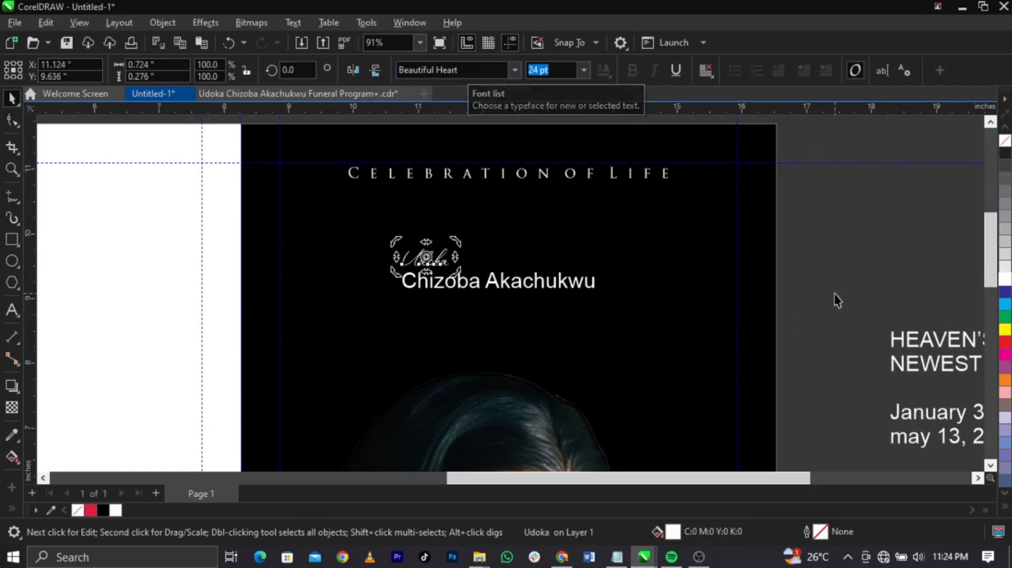
Step: Move the remaining names down toward the portrait and enlarge the first name to about 129 pt in the space above them
click(567, 283)
drag(579, 286, 580, 340)
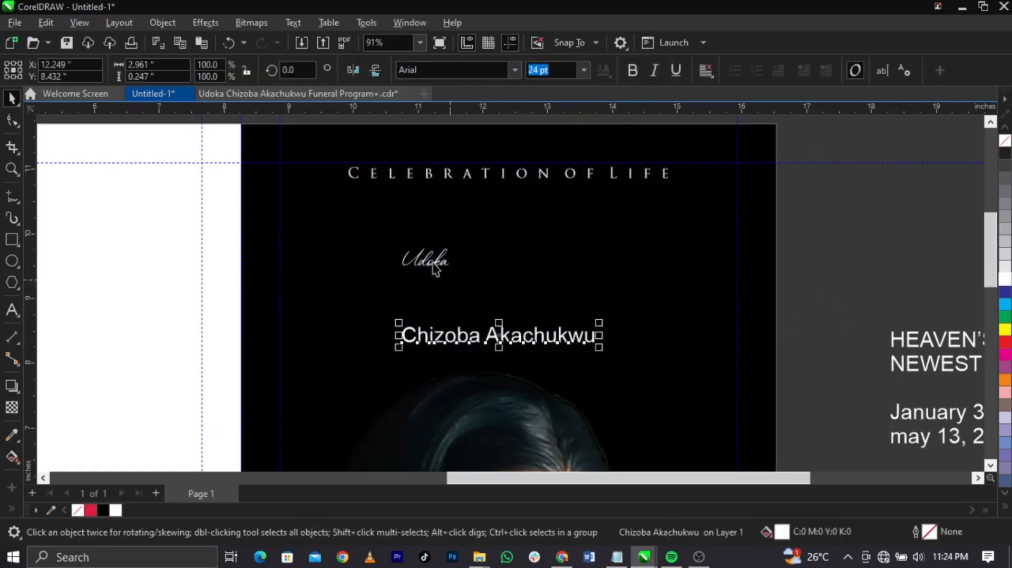
click(446, 260)
drag(454, 270, 630, 376)
drag(612, 288, 652, 317)
click(801, 321)
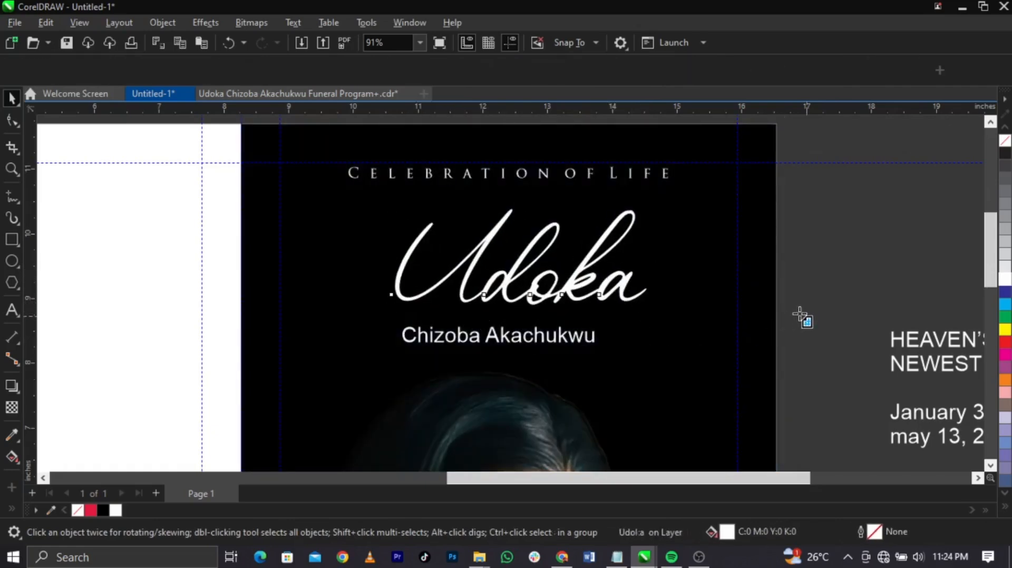
Step: Enlarge the script first name to about 138 pt, roughly 4.2 inches wide, and shift it slightly down
scroll(648, 316, down, 1)
scroll(625, 217, up, 1)
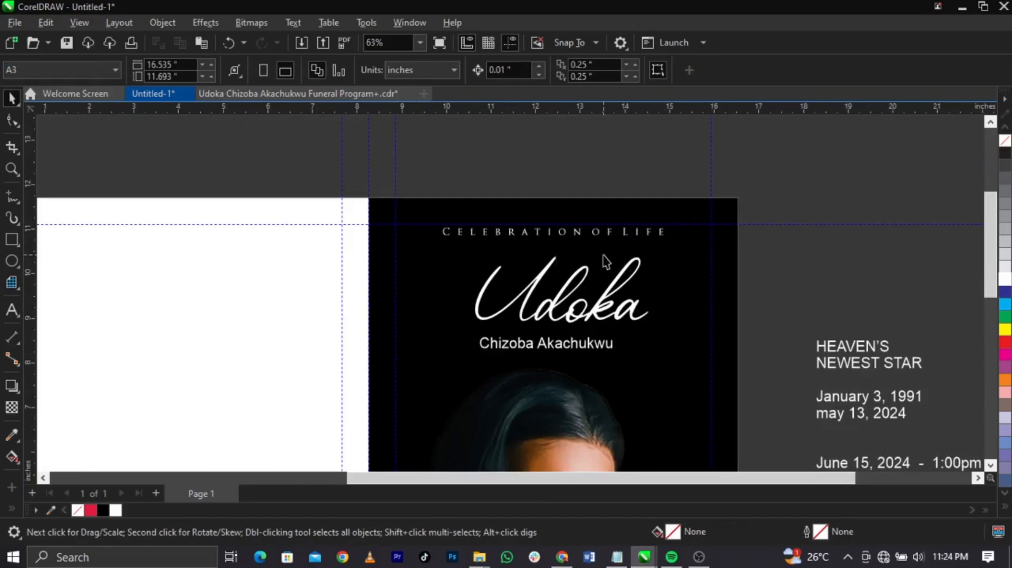
scroll(549, 226, down, 1)
scroll(622, 254, up, 1)
scroll(623, 255, up, 3)
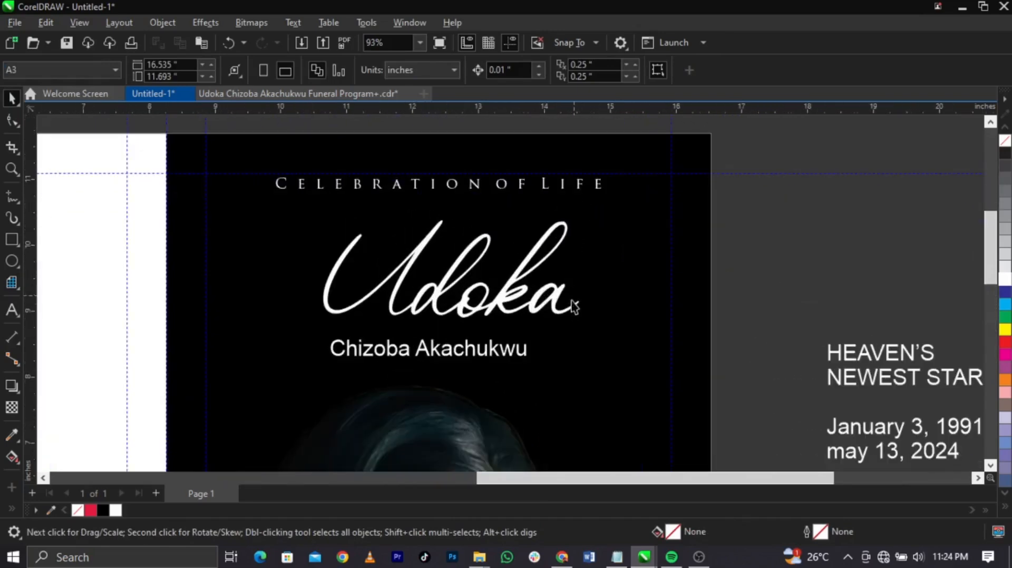
click(568, 303)
ctrl+click(570, 306)
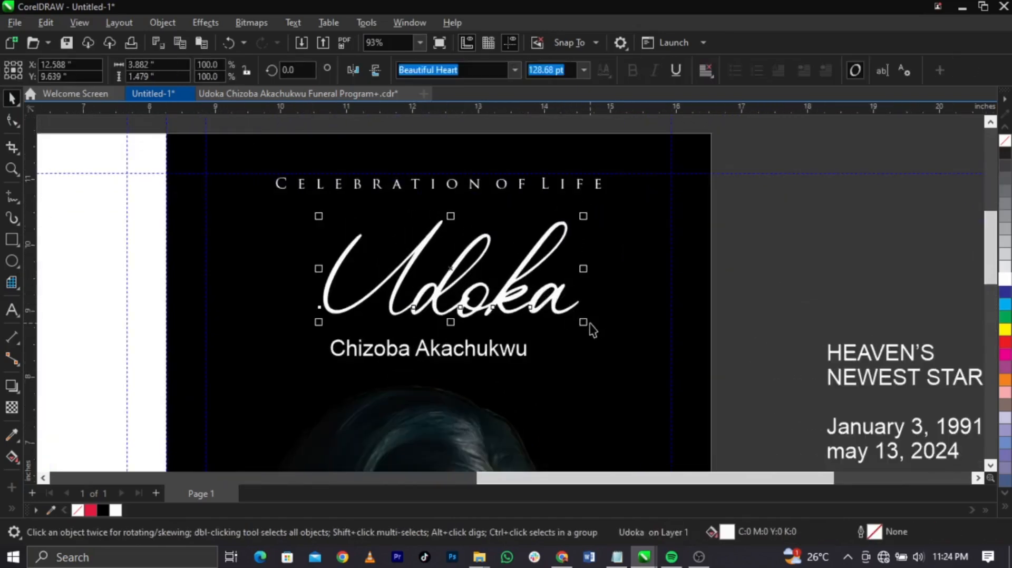
drag(584, 323, 601, 338)
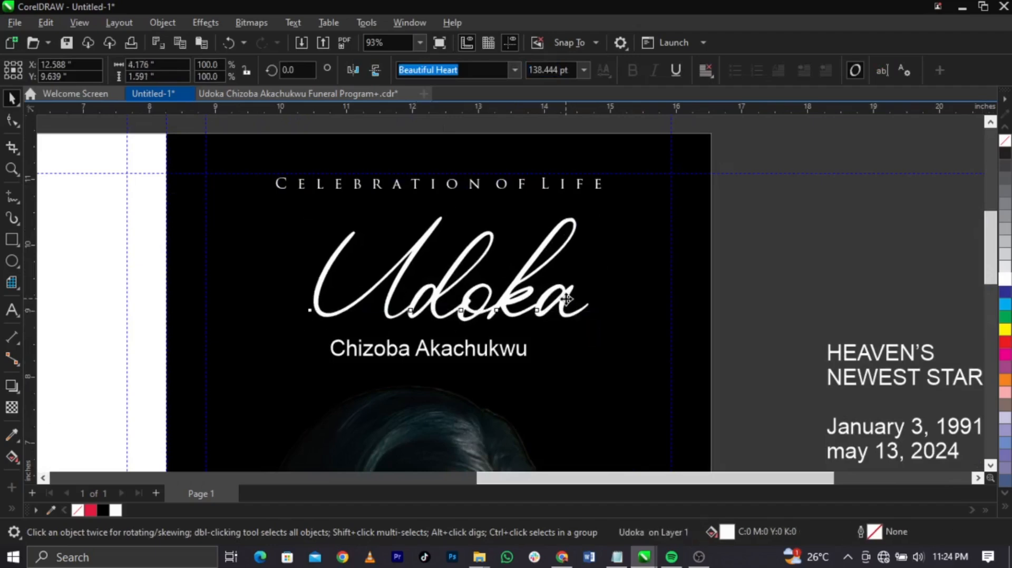
drag(567, 299, 568, 303)
Step: Sample the light pink of the portrait's dress with the Color Eyedropper and apply it to the script first name
scroll(593, 369, down, 3)
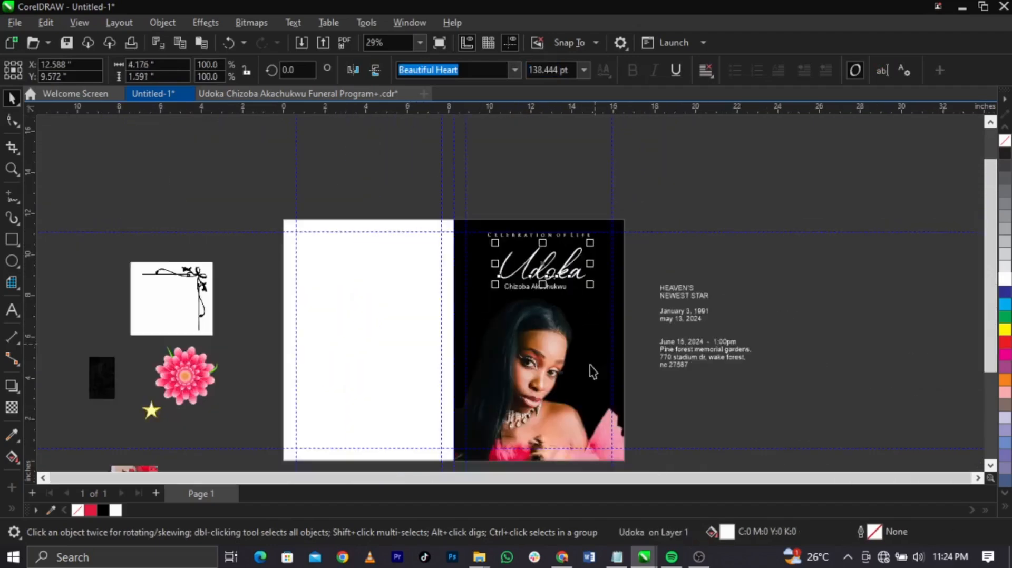
scroll(596, 450, up, 2)
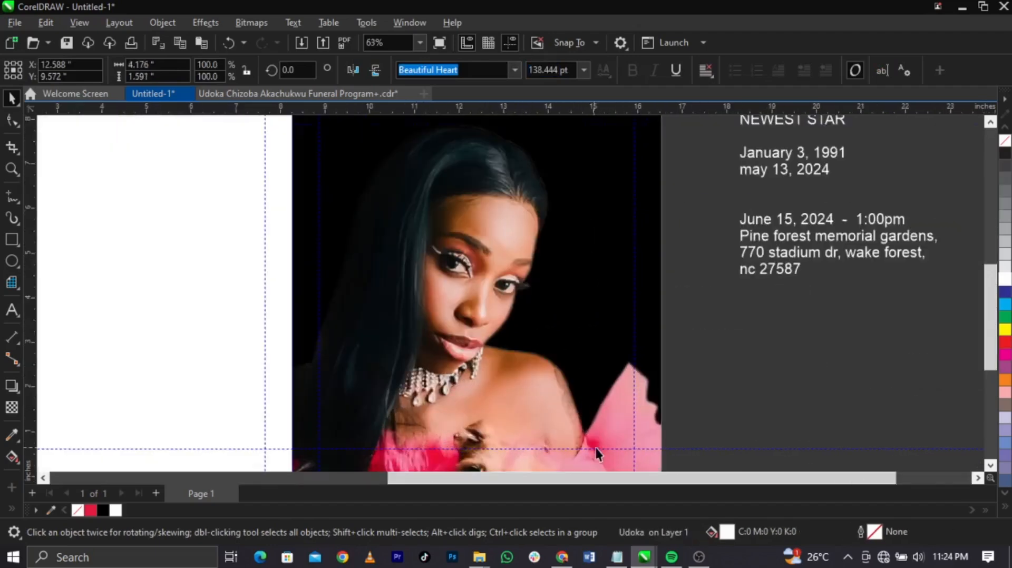
click(12, 434)
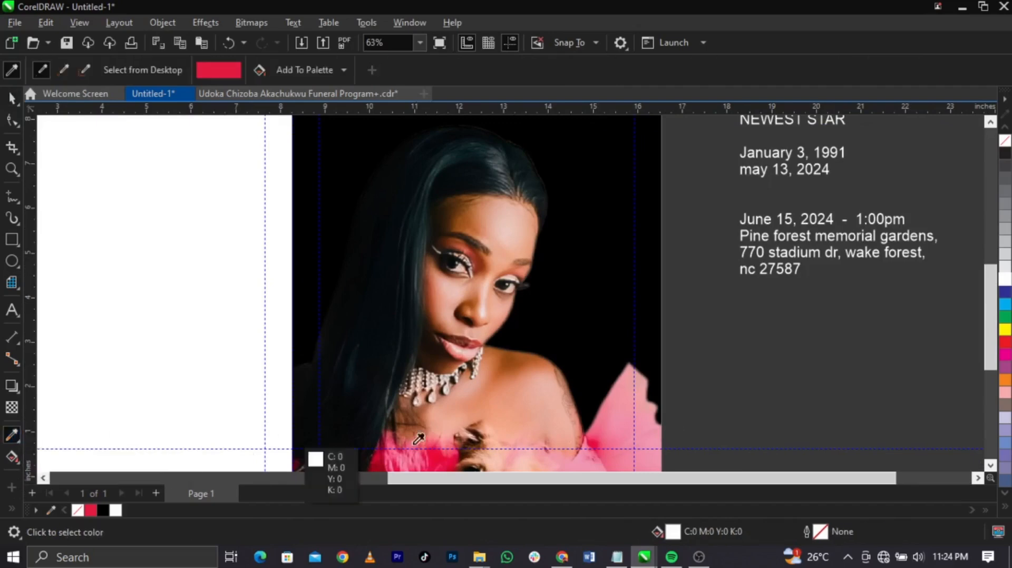
click(614, 423)
scroll(614, 417, down, 3)
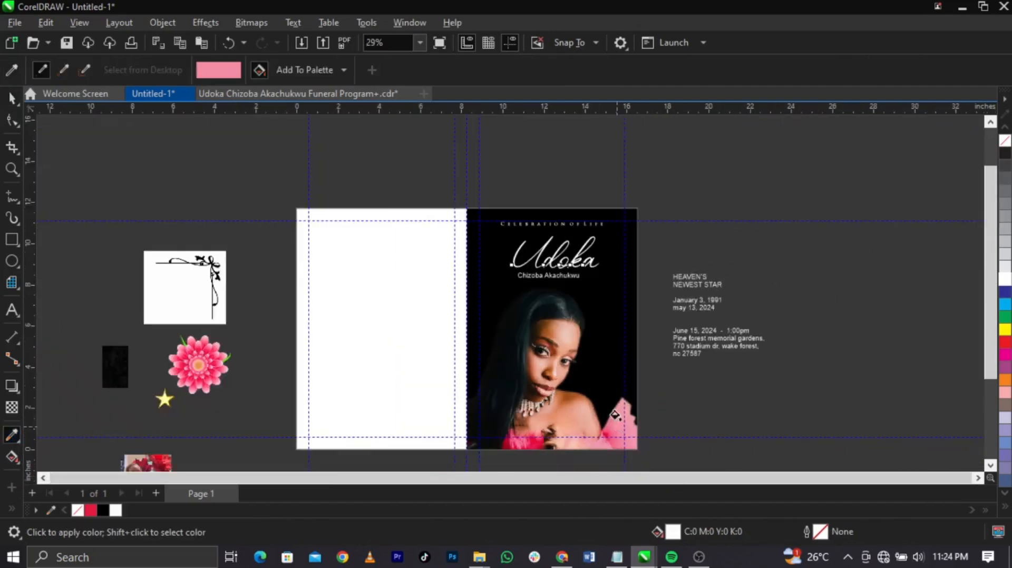
scroll(554, 242, up, 1)
scroll(554, 243, up, 4)
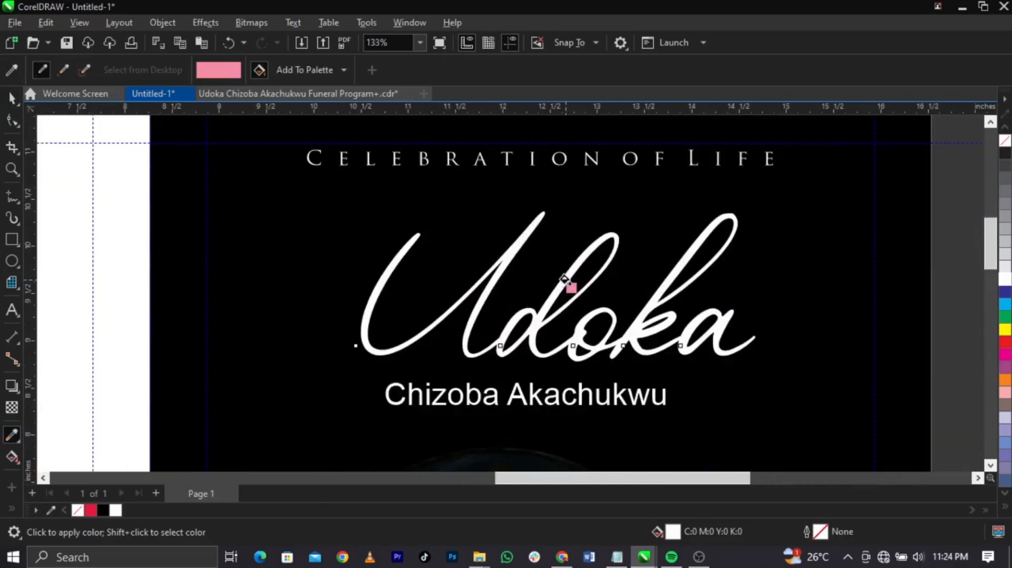
click(564, 280)
scroll(745, 300, down, 3)
key(space)
scroll(437, 210, down, 2)
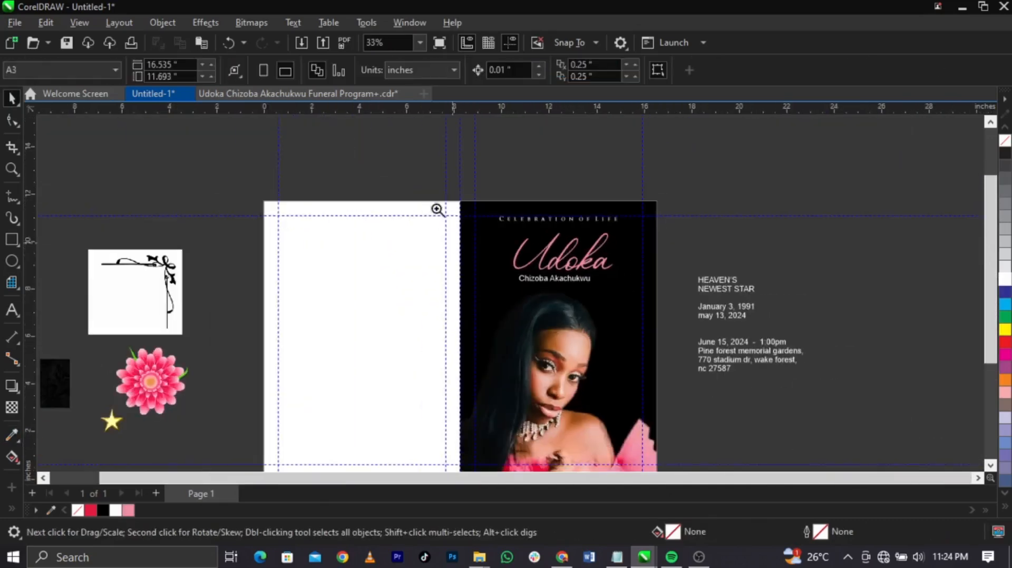
Step: Set the font of the remaining names below the script first name to Trajan Pro
scroll(637, 333, up, 4)
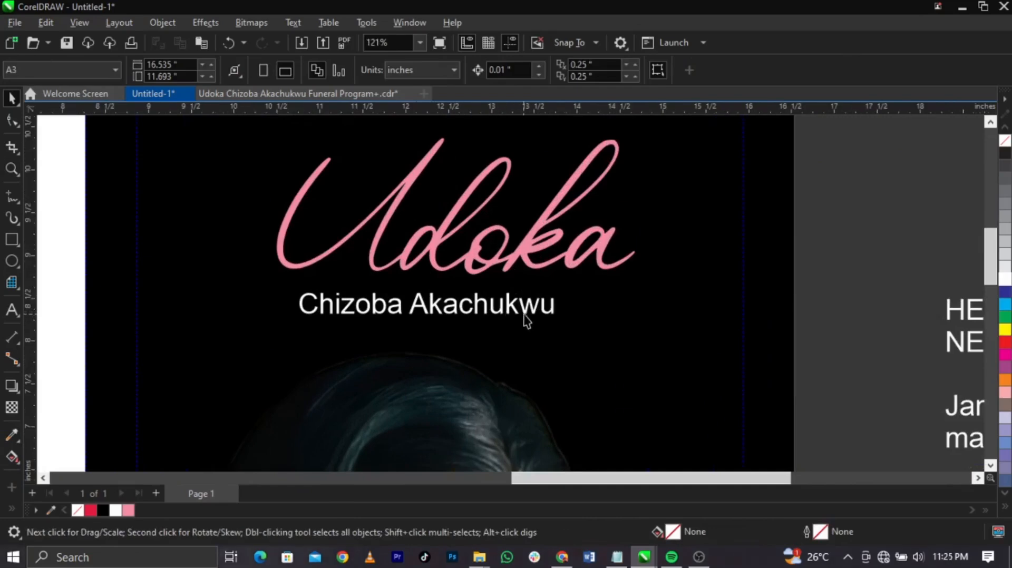
click(526, 320)
click(454, 69)
text(t)
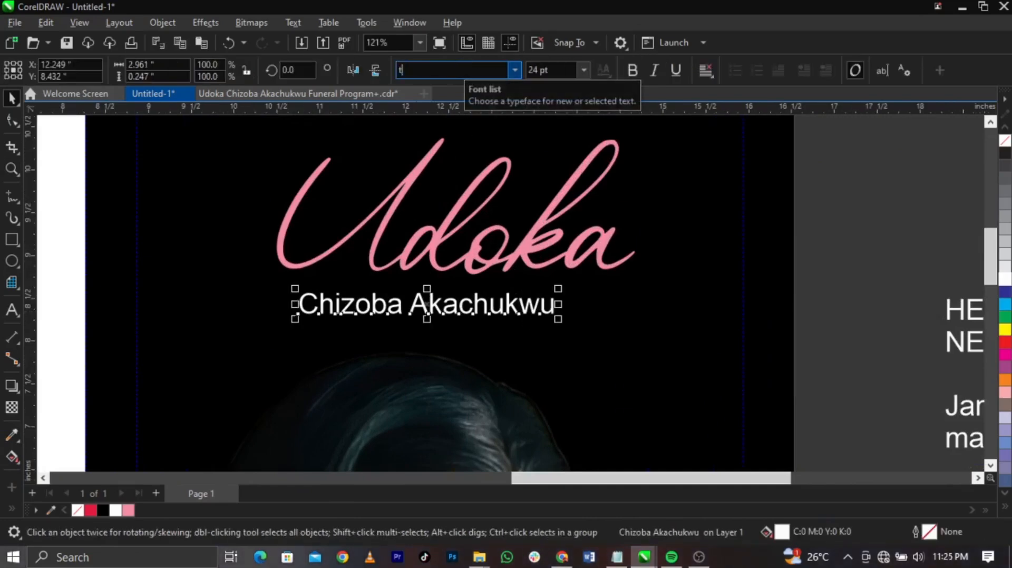
text(rajan Pro)
key(Return)
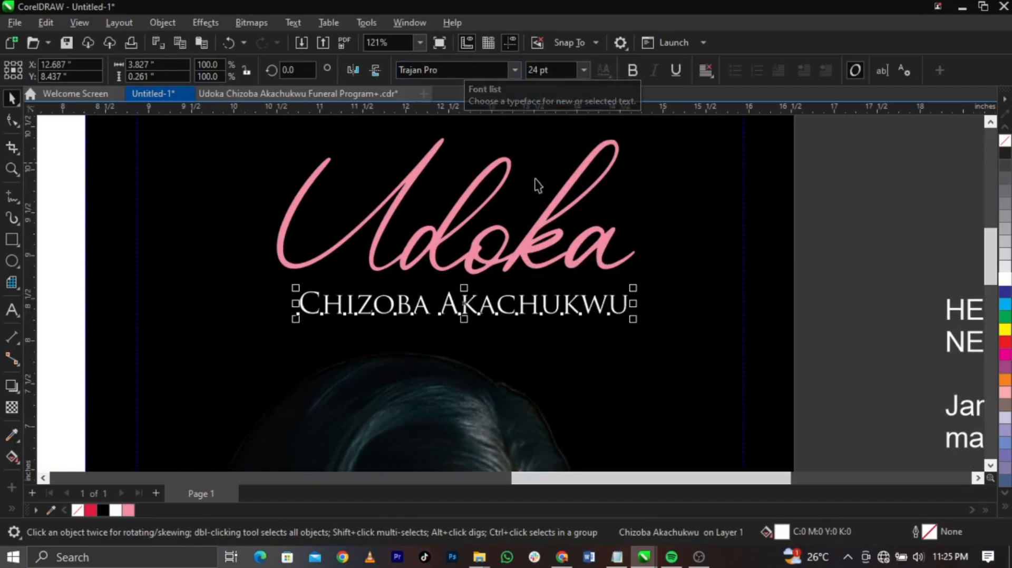
Step: Shrink the remaining names to about 22 pt, place them close beneath the first name, and center them horizontally on it
scroll(537, 264, up, 2)
drag(663, 332, 618, 292)
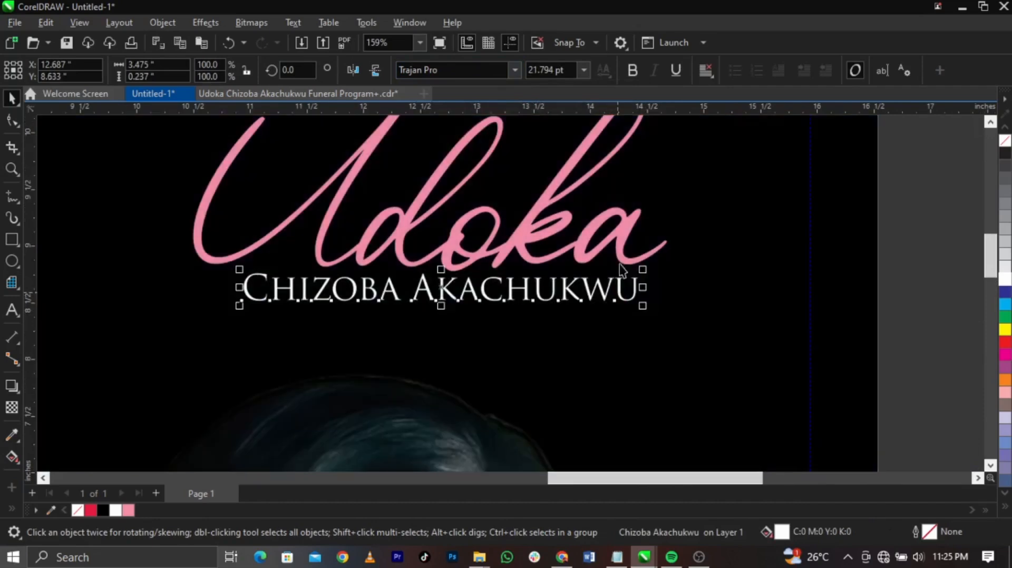
shift+click(622, 253)
scroll(623, 253, down, 3)
key(Escape)
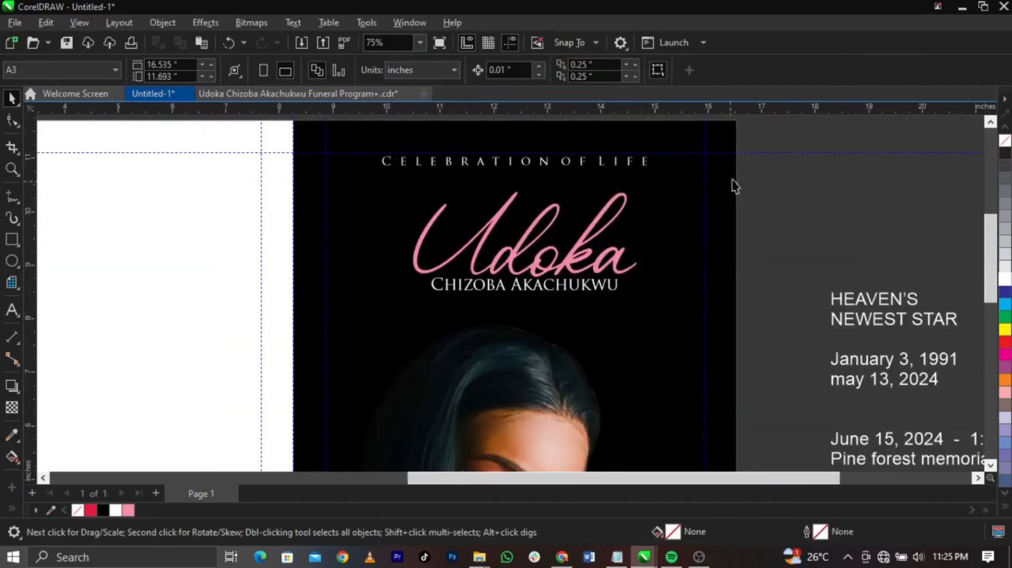
Step: Select both name lines together and move them slightly down on the cover
drag(334, 349, 334, 349)
scroll(569, 270, up, 2)
drag(568, 270, 569, 270)
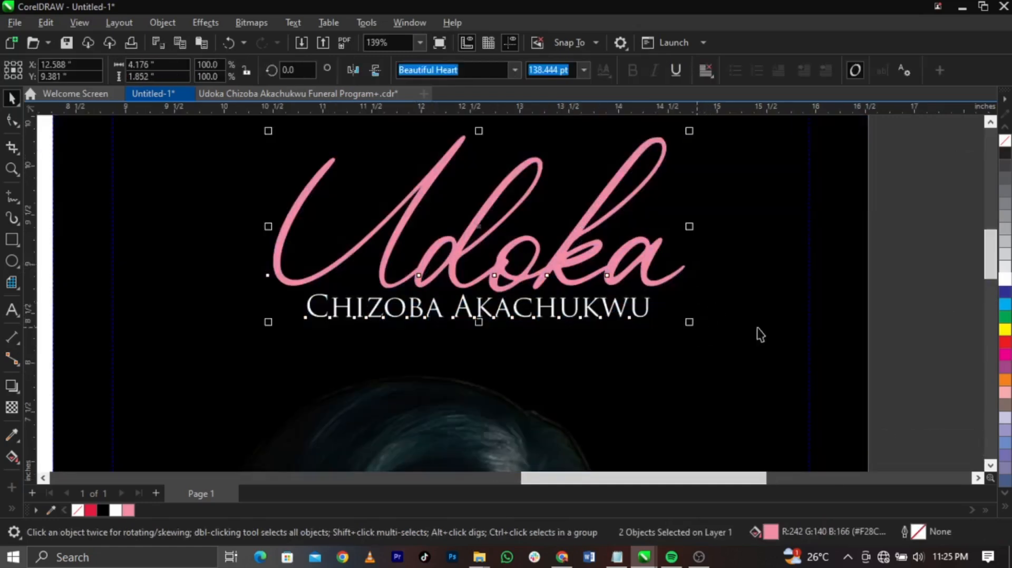
key(Escape)
scroll(577, 240, down, 2)
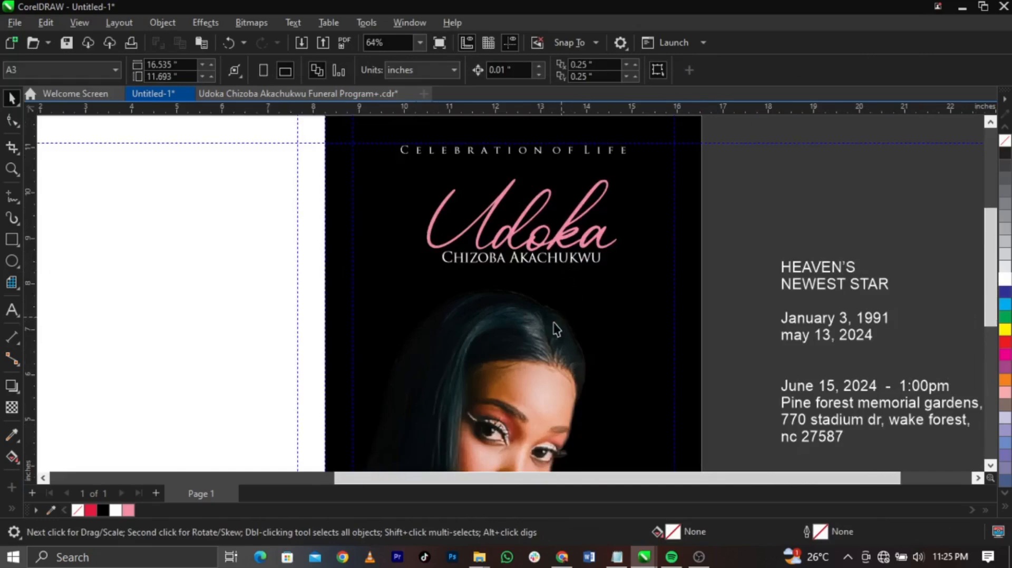
Step: Check the first name's pink fill and examine the layout of the names and portrait across the whole cover
scroll(529, 286, up, 2)
click(563, 252)
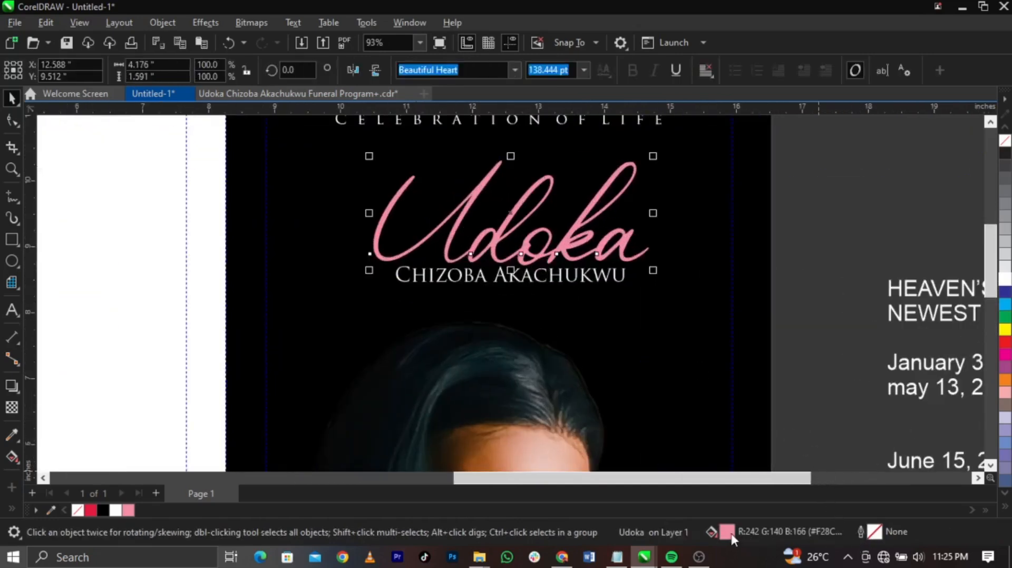
scroll(566, 412, down, 4)
scroll(565, 412, up, 2)
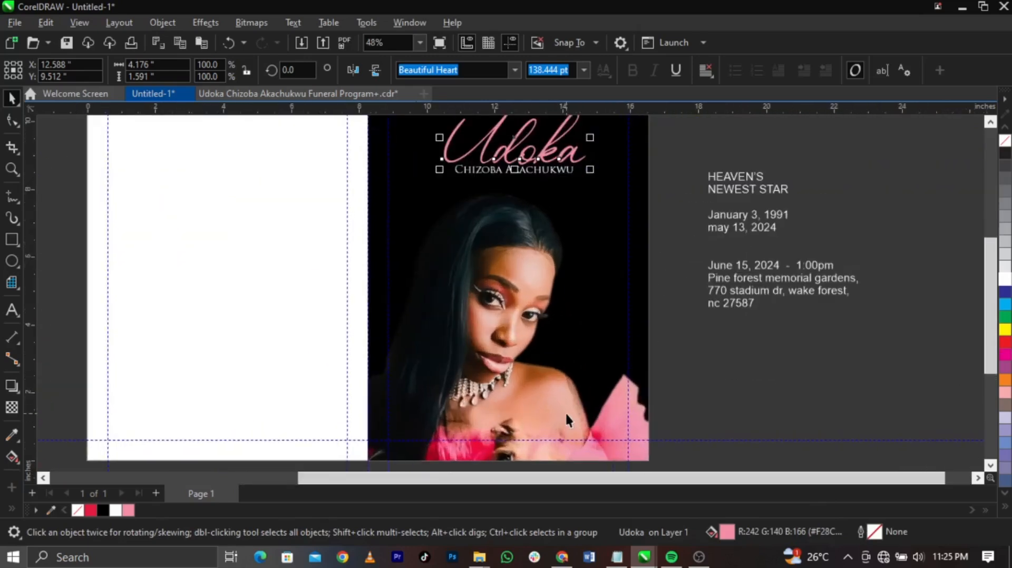
scroll(647, 325, down, 1)
key(z)
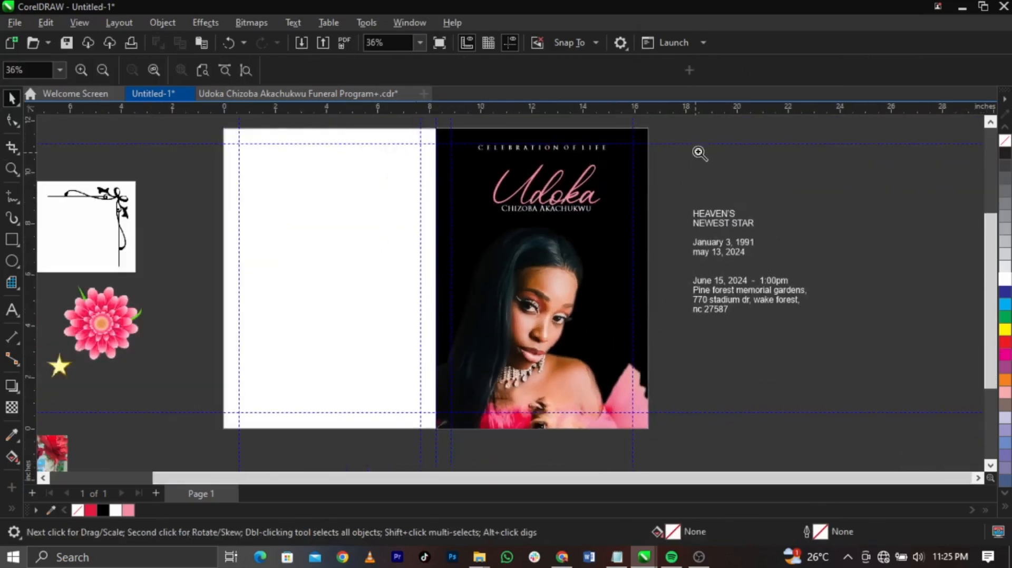
drag(700, 153, 306, 348)
key(space)
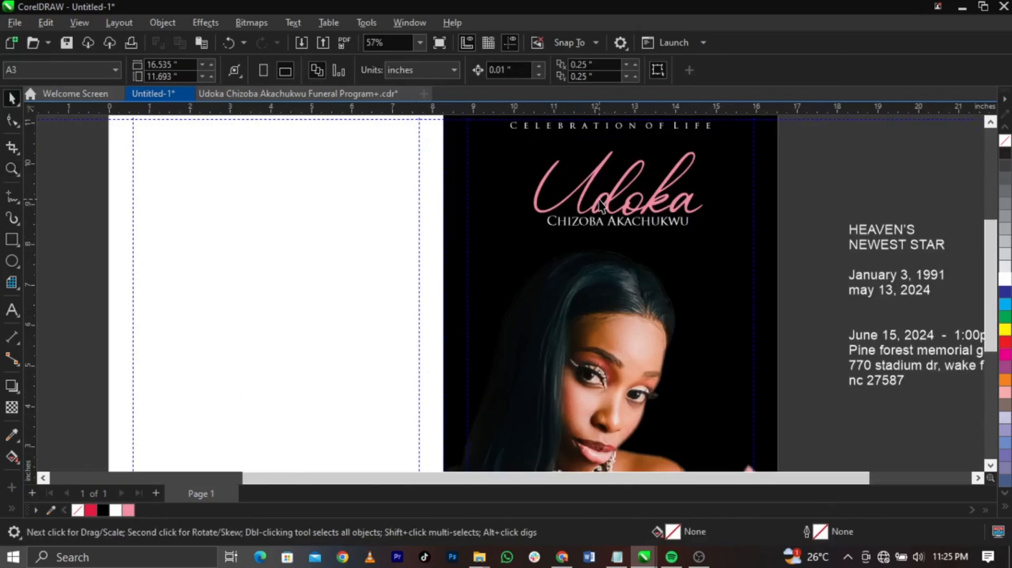
scroll(612, 323, down, 1)
scroll(580, 357, down, 1)
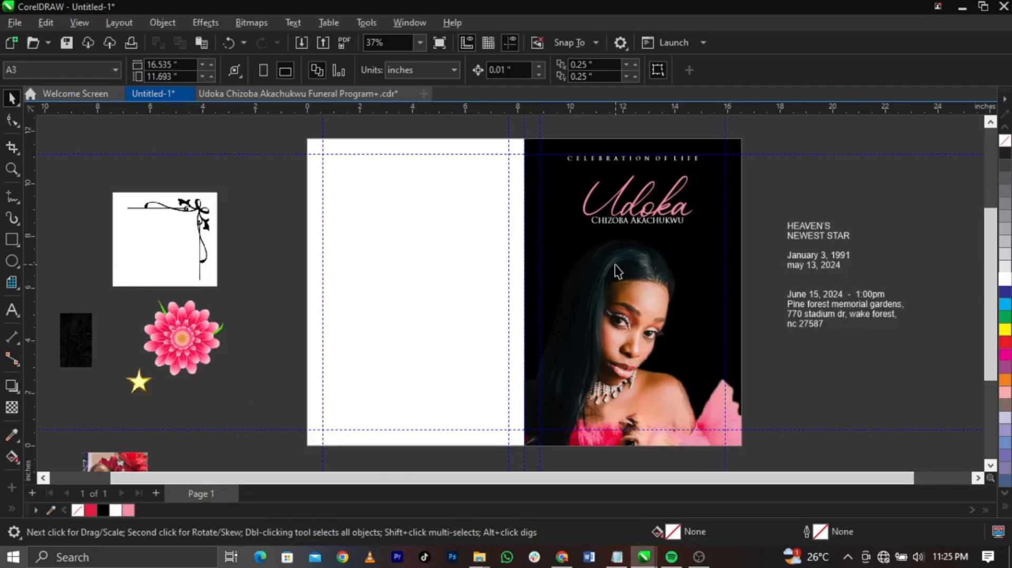
Step: Move the pink flower image onto the first letter of the script name and shrink it to about 1.4 in wide
click(156, 351)
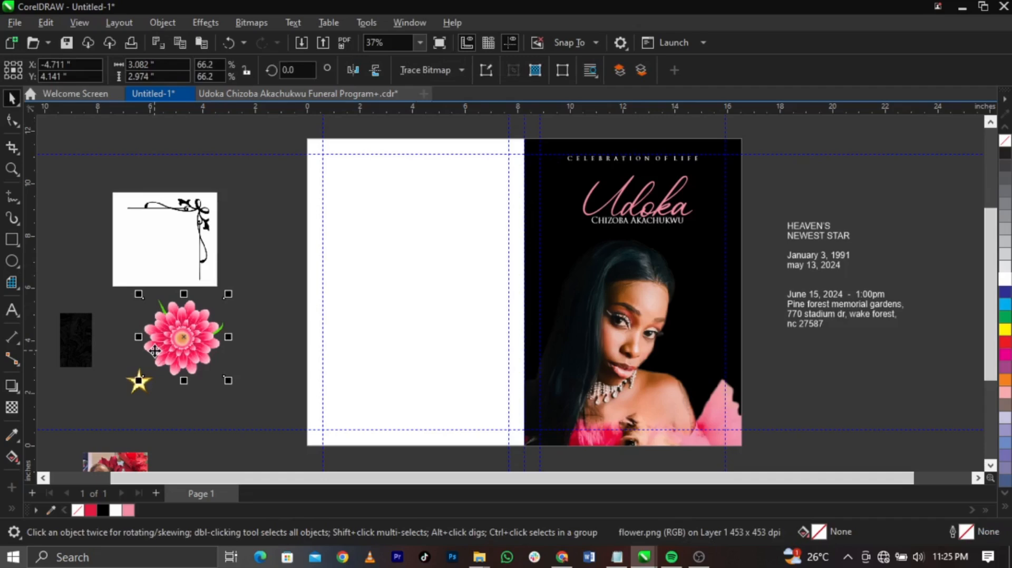
click(186, 346)
scroll(185, 346, up, 3)
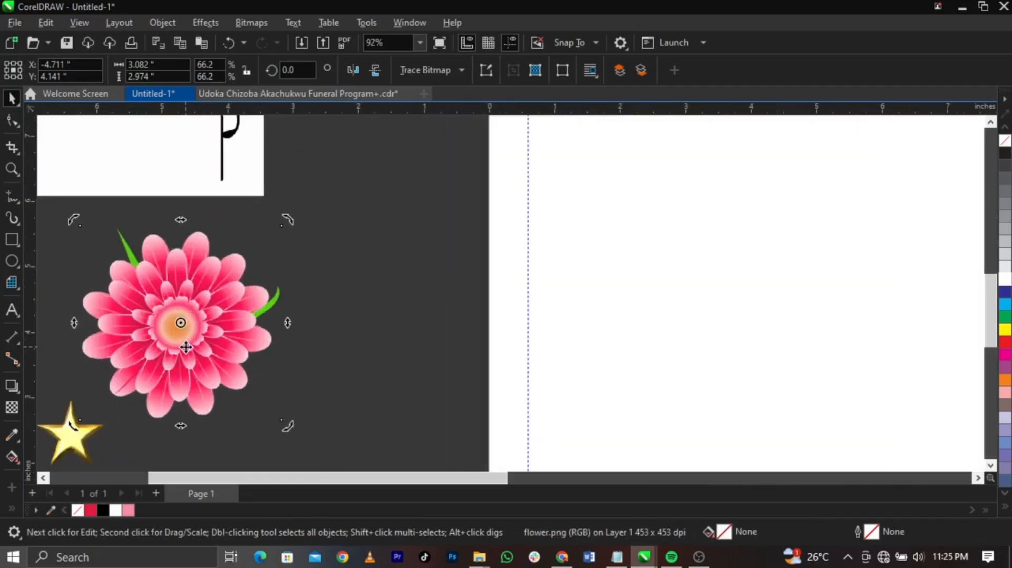
scroll(185, 347, down, 3)
click(185, 346)
scroll(185, 346, down, 3)
drag(184, 343, 436, 240)
scroll(459, 227, up, 4)
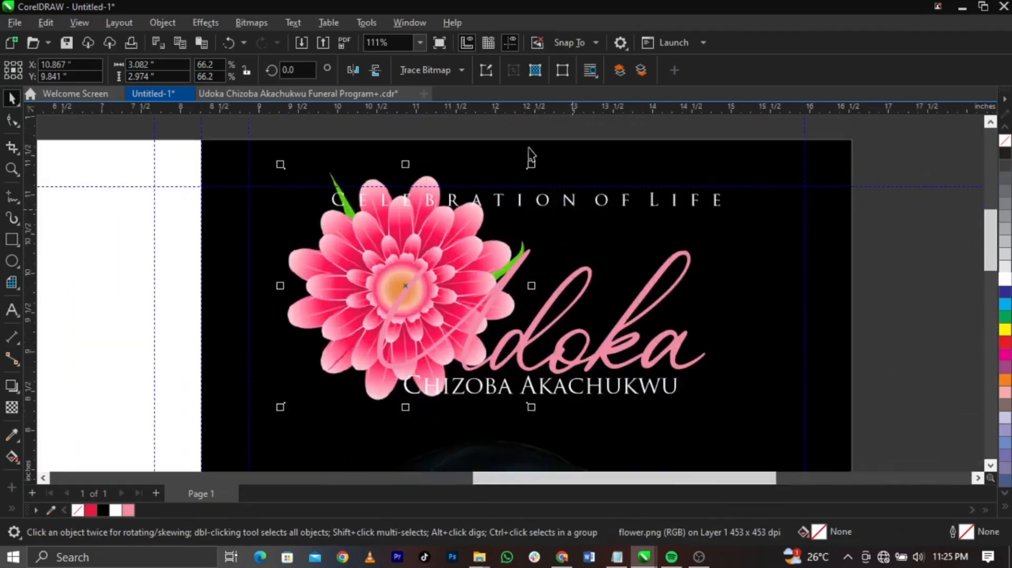
drag(534, 163, 510, 232)
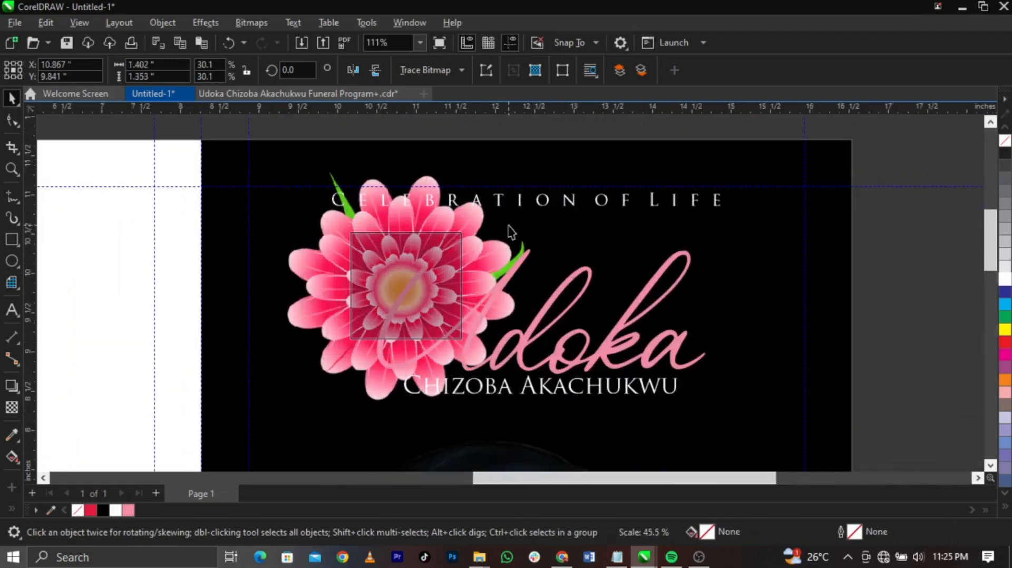
scroll(416, 257, up, 2)
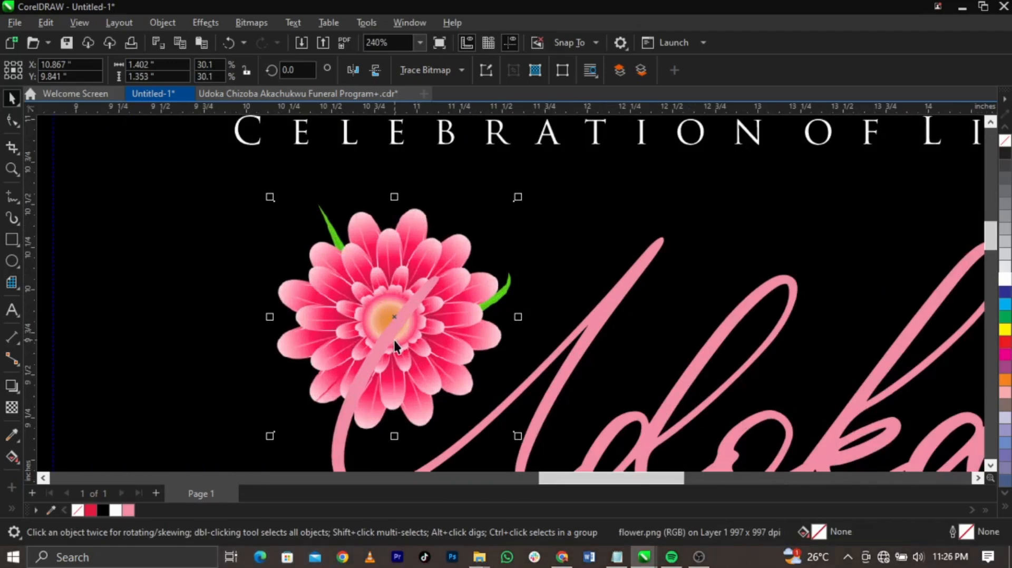
Step: Bring the flower to the front, shrink it to about 1.26 in wide, and seat it on the first letter's upper left tip
key(shift+Page_Up)
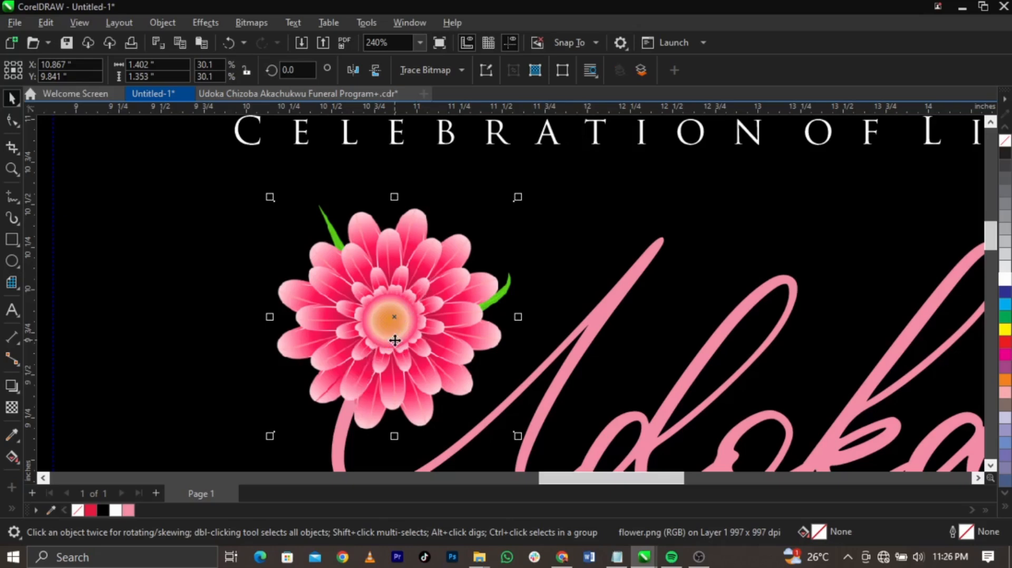
drag(270, 436, 299, 434)
drag(414, 346, 411, 341)
scroll(379, 289, down, 1)
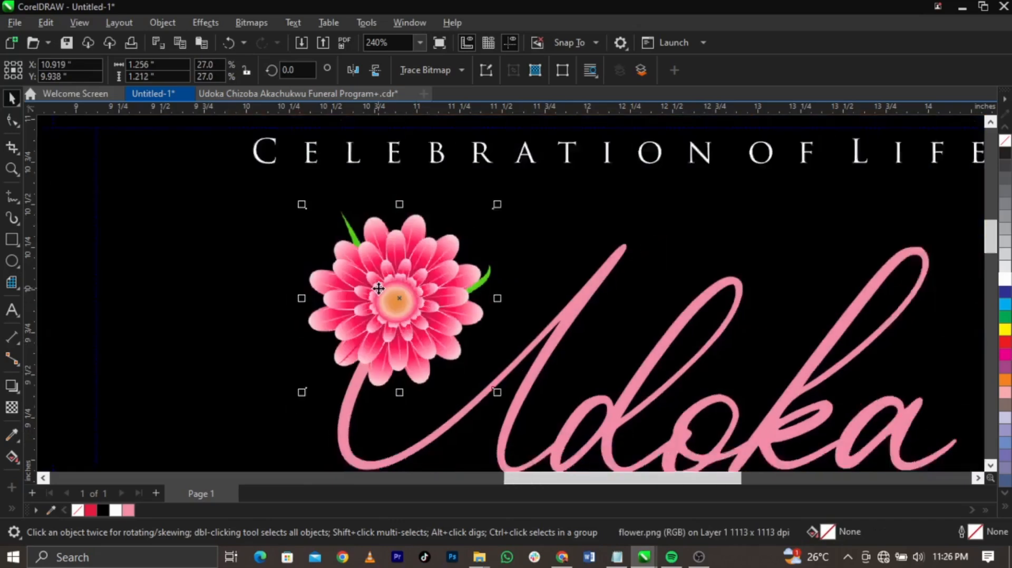
scroll(380, 291, down, 2)
scroll(555, 193, down, 1)
click(514, 195)
Step: Remove the HEAVEN'S NEWEST STAR lines from the off-page text block and place them as separate text on the cover beside the portrait's head
key(z)
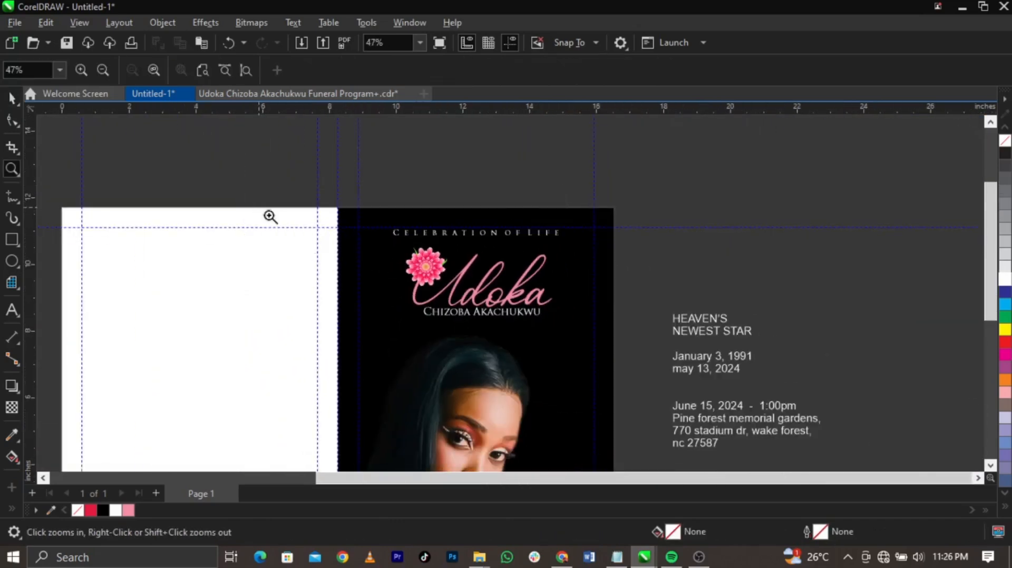
drag(249, 209, 776, 454)
key(space)
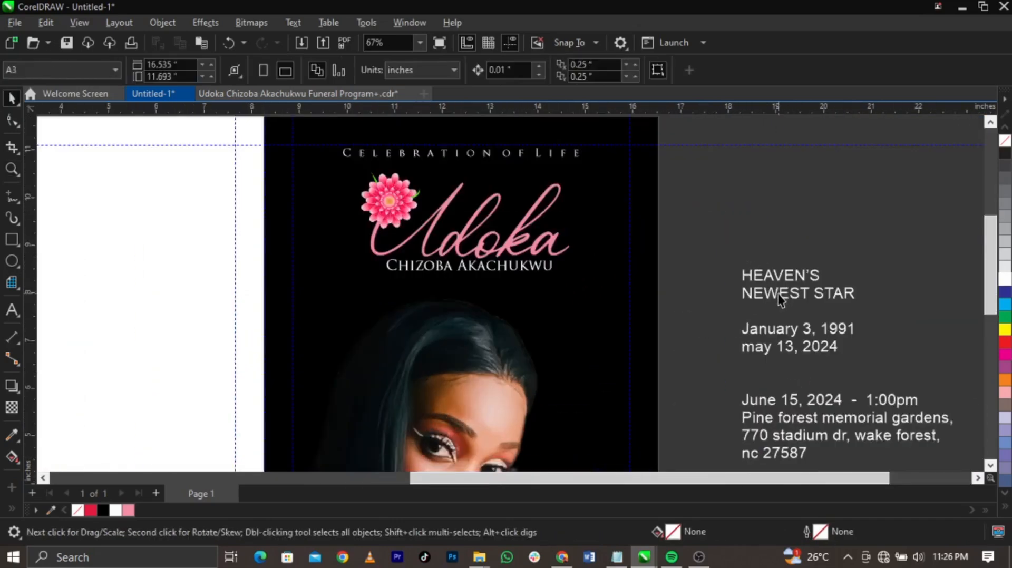
double_click(780, 297)
drag(855, 293, 727, 275)
key(ctrl+c)
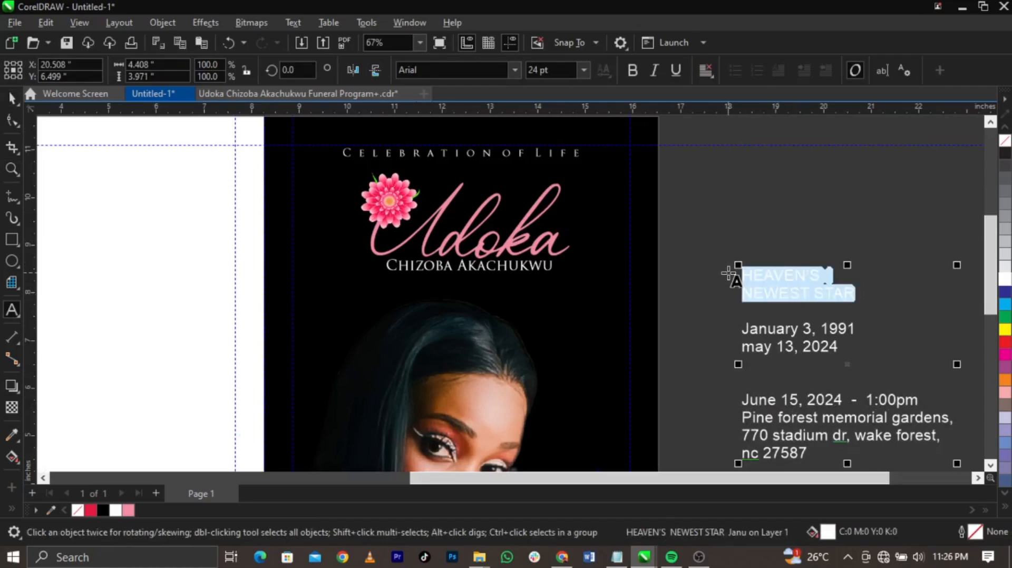
key(BackSpace)
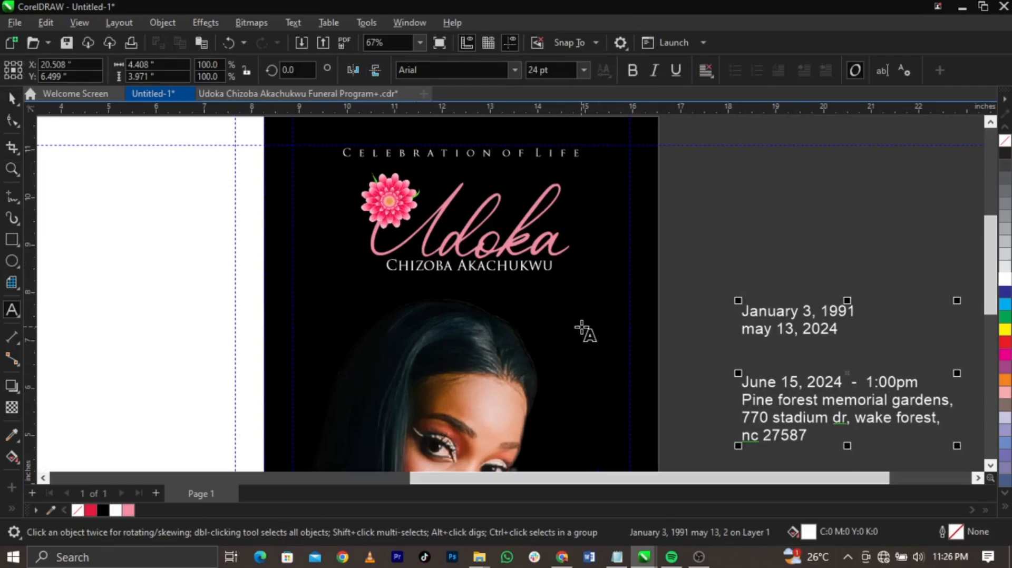
click(583, 331)
key(ctrl+v)
scroll(582, 331, up, 3)
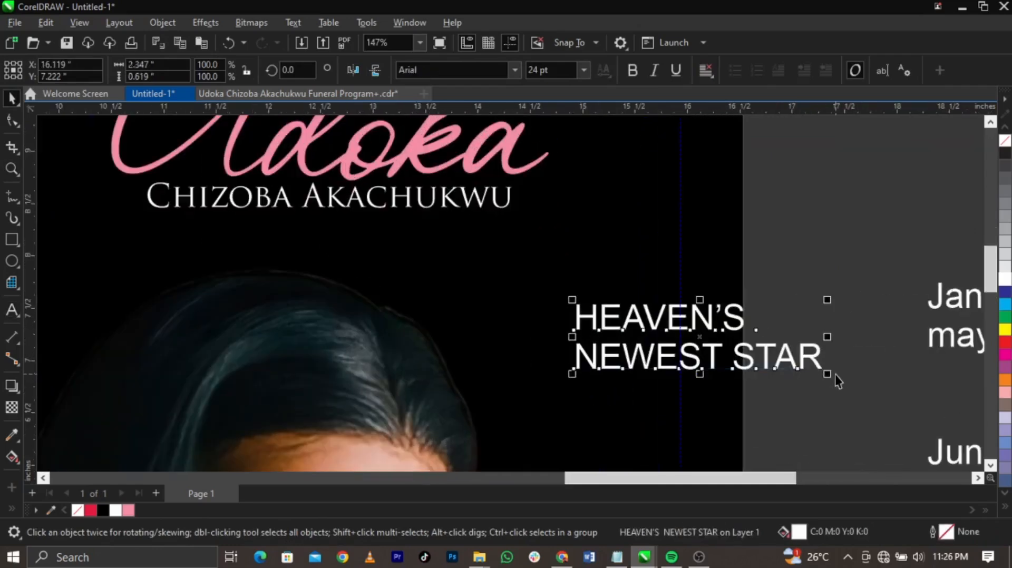
Step: Shrink the HEAVEN'S NEWEST STAR text to about 13 pt and set its font to Trajan Pro
drag(828, 373, 714, 344)
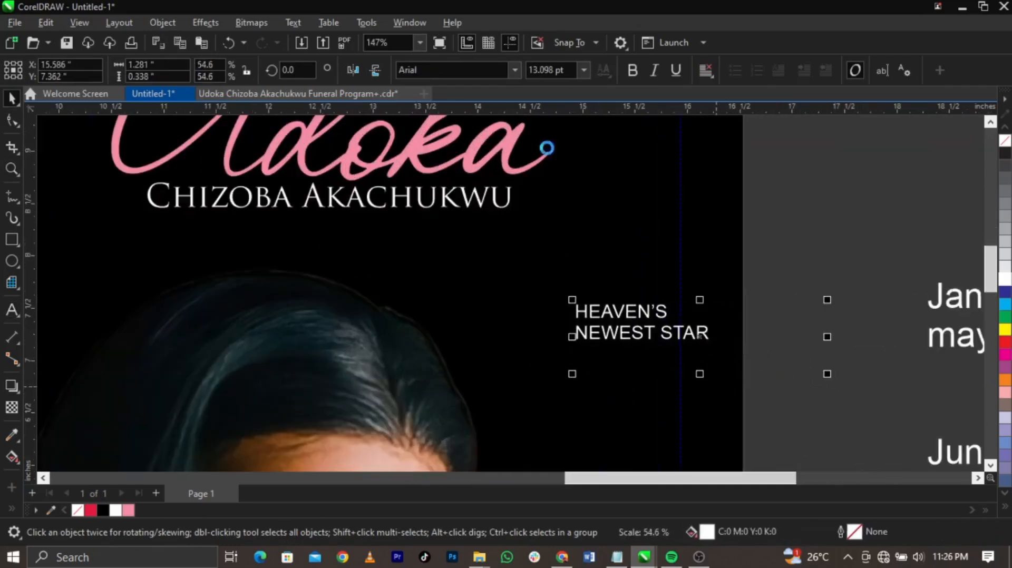
click(515, 71)
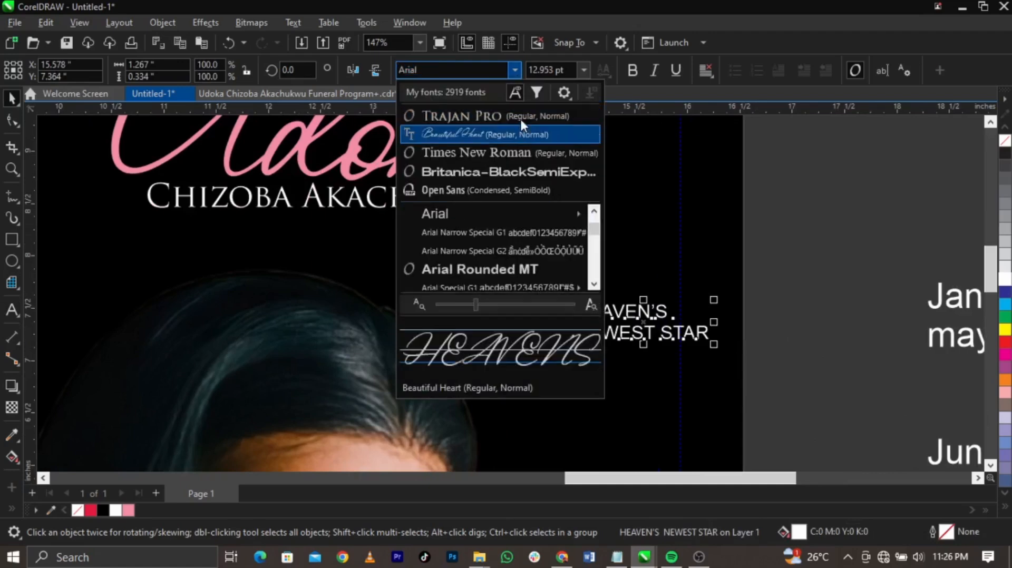
click(520, 116)
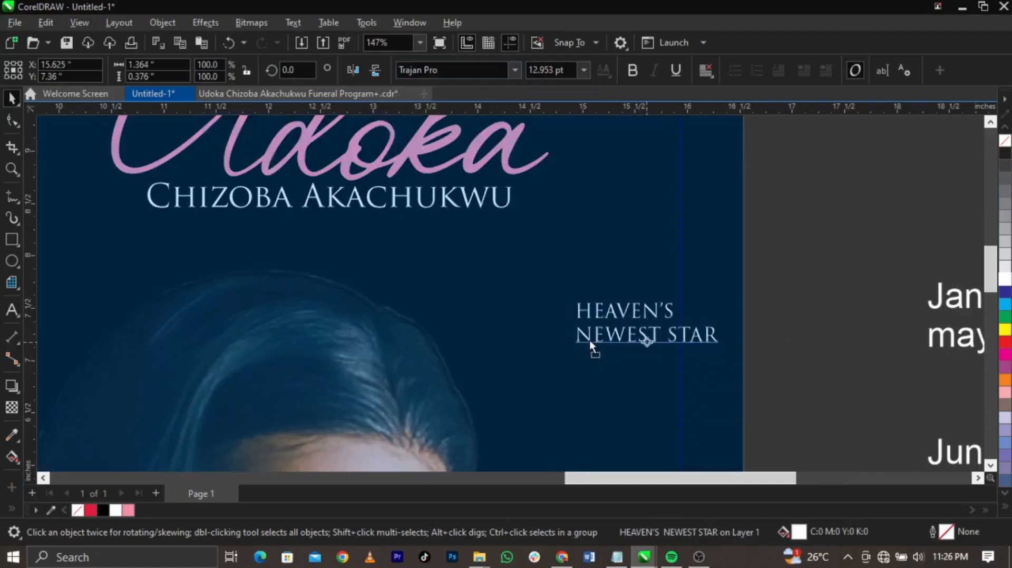
Step: Resize the HEAVEN'S NEWEST STAR text to about 10.9 pt and position it just inside the cover's right margin guide
drag(589, 340, 574, 347)
drag(508, 349, 542, 349)
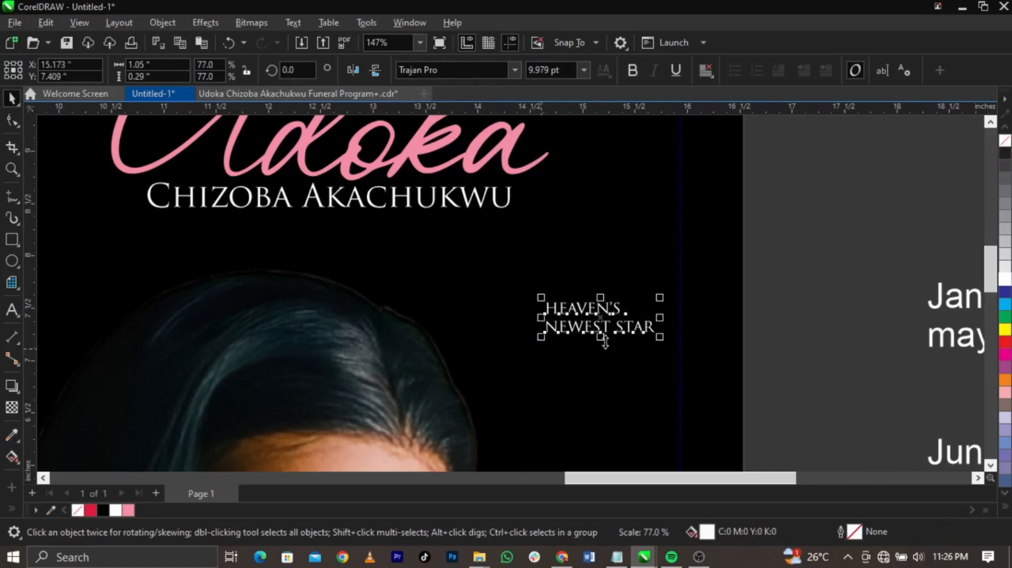
drag(605, 341, 621, 356)
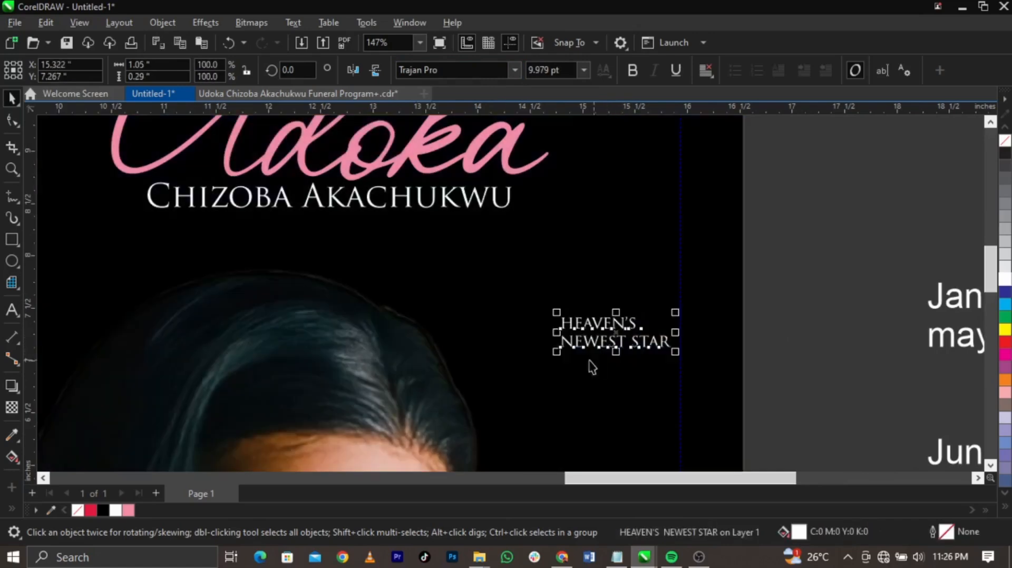
drag(557, 352, 546, 355)
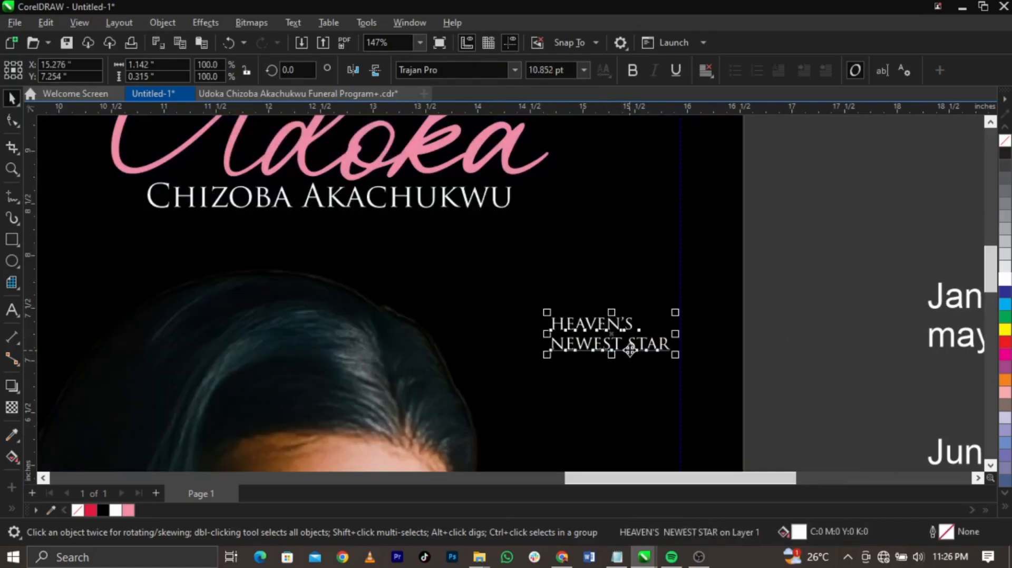
drag(630, 347, 631, 362)
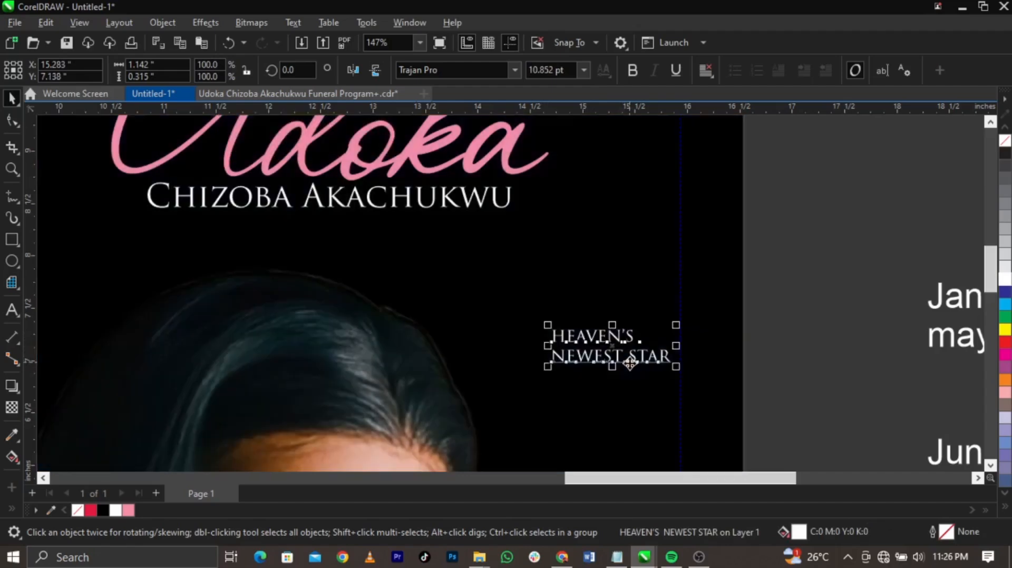
Step: Compare the None and Right alignments for the HEAVEN'S NEWEST STAR text and apply Right
click(703, 70)
click(721, 141)
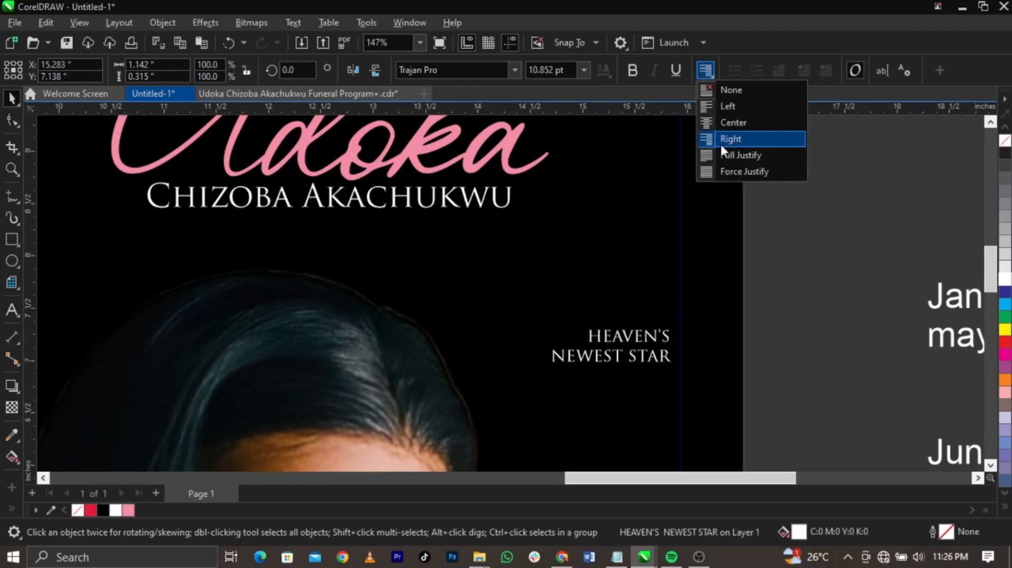
click(720, 88)
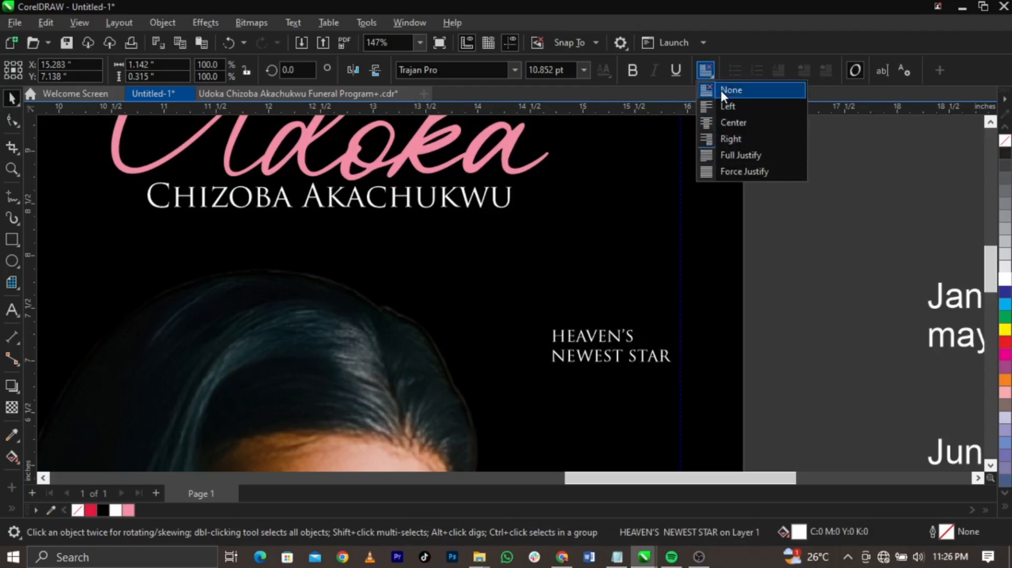
click(726, 140)
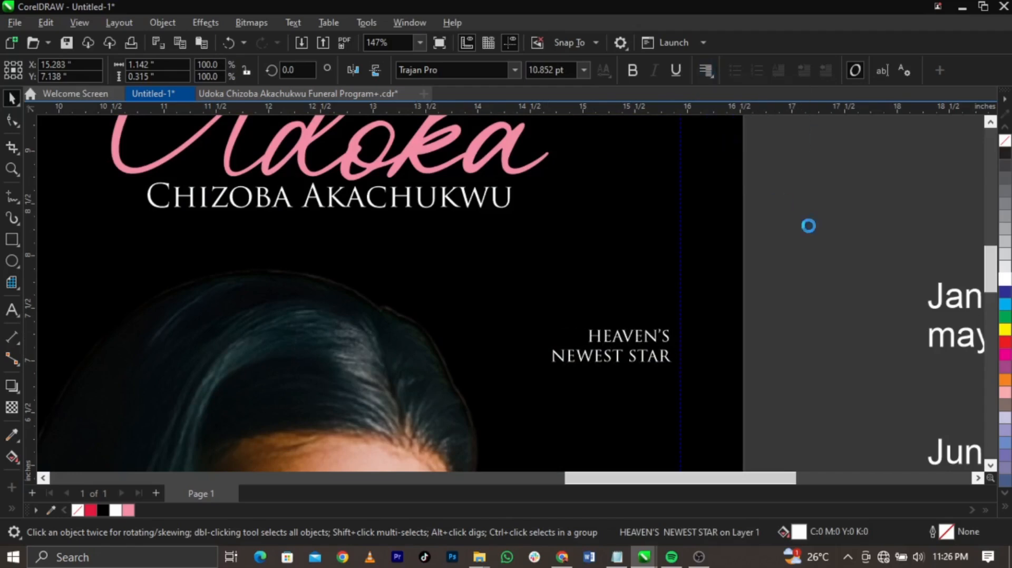
click(809, 226)
Step: Bring the gold star image onto the cover above the HEAVEN'S NEWEST STAR text and shrink it to about 0.37 in wide
scroll(659, 210, down, 7)
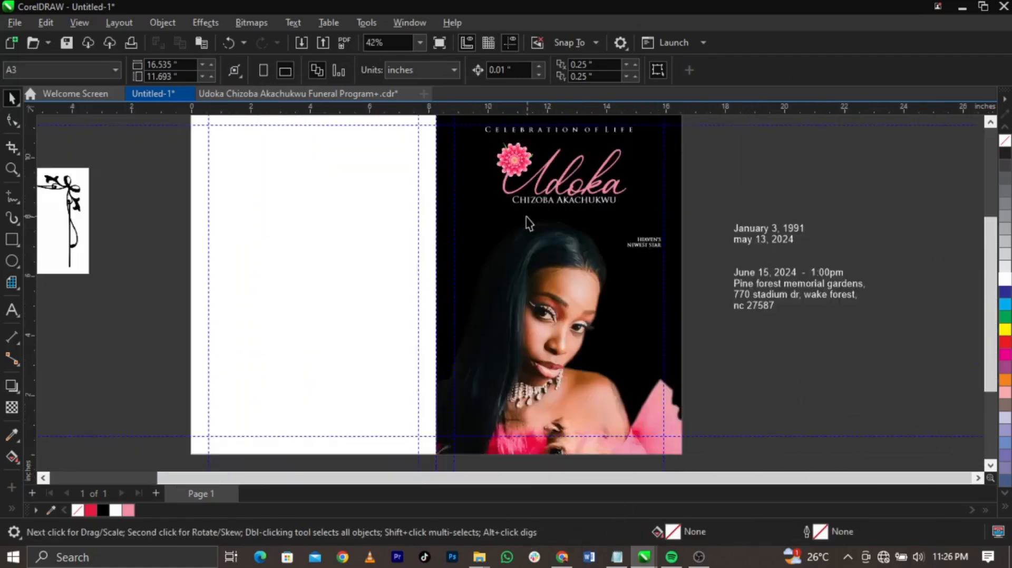
click(177, 333)
drag(177, 333, 597, 226)
scroll(628, 221, up, 3)
scroll(582, 193, up, 6)
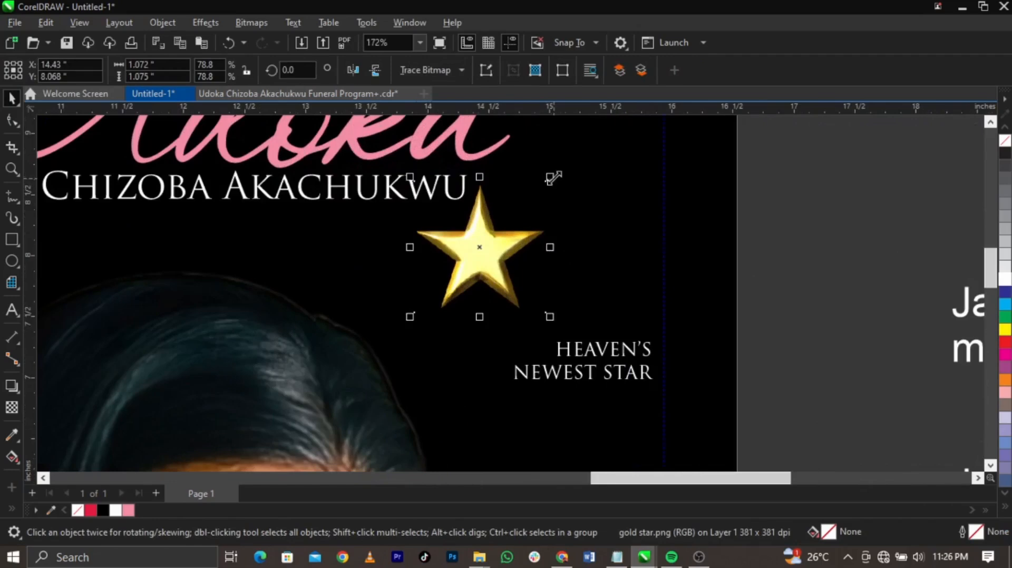
drag(553, 178, 458, 270)
scroll(603, 309, up, 2)
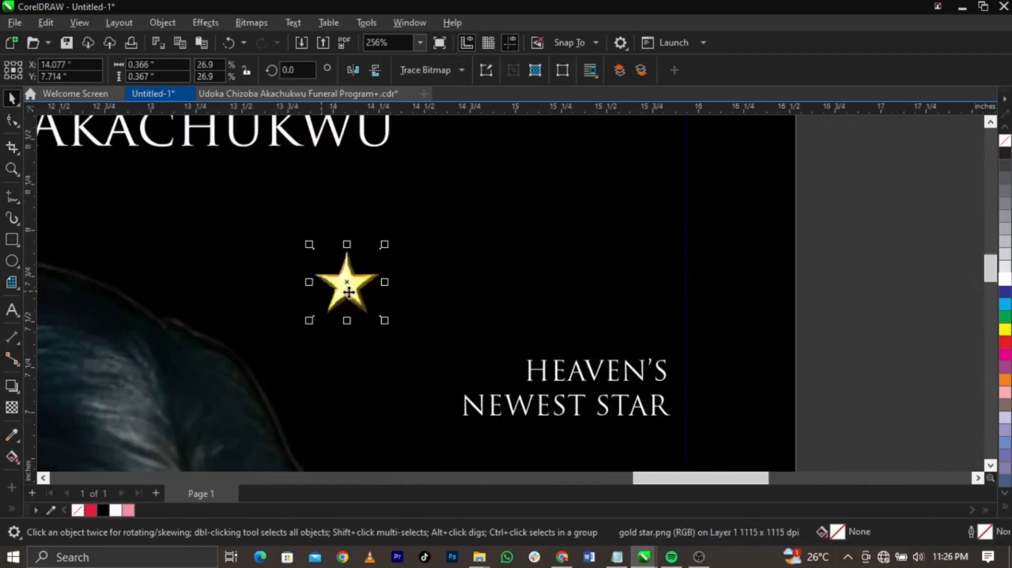
Step: Shrink the gold star further to about 0.2 in wide and position it above the left end of the NEWEST STAR line
drag(349, 293, 477, 328)
drag(513, 355, 490, 351)
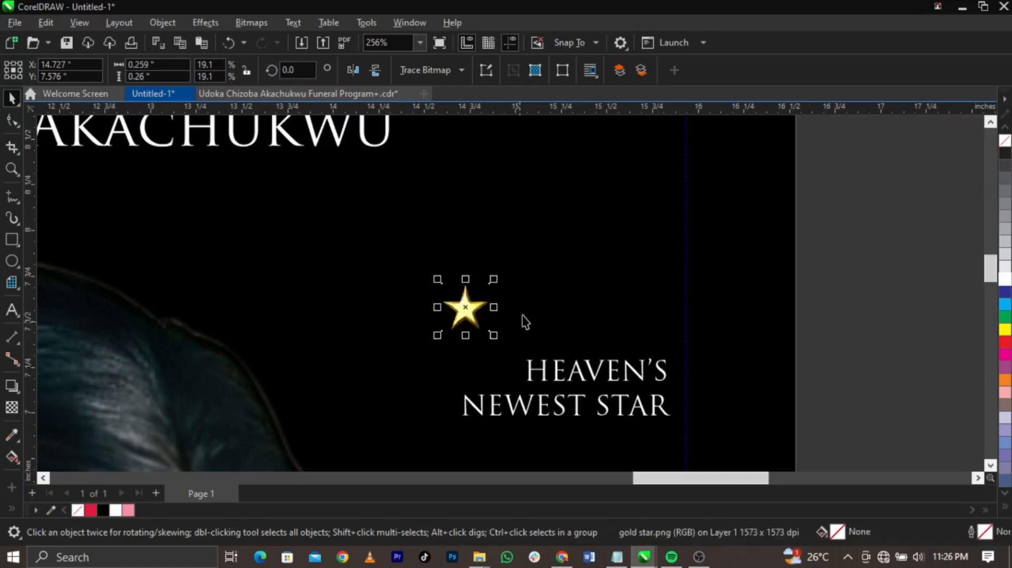
scroll(522, 316, up, 1)
drag(464, 308, 473, 317)
scroll(473, 319, up, 3)
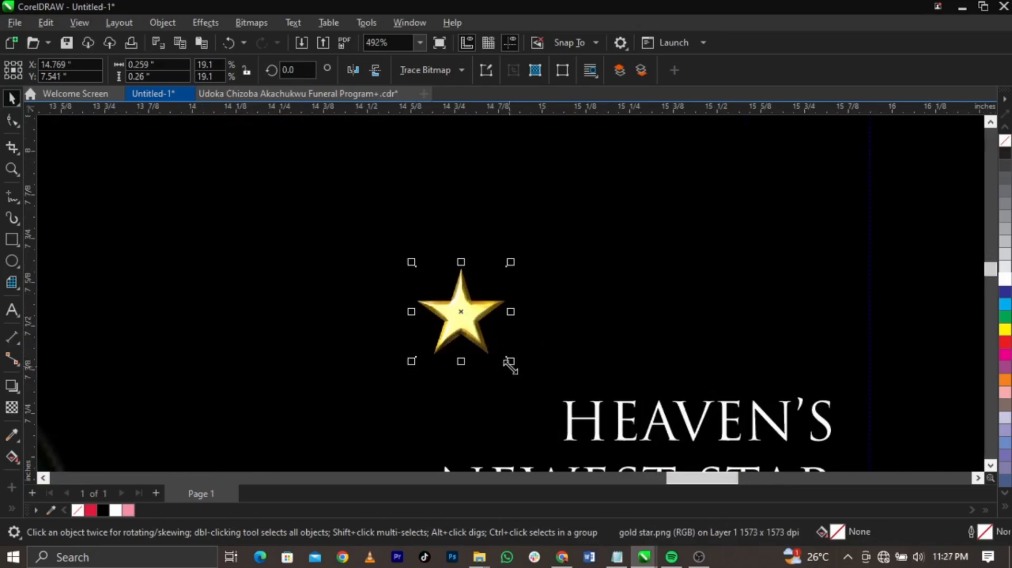
drag(510, 364, 489, 342)
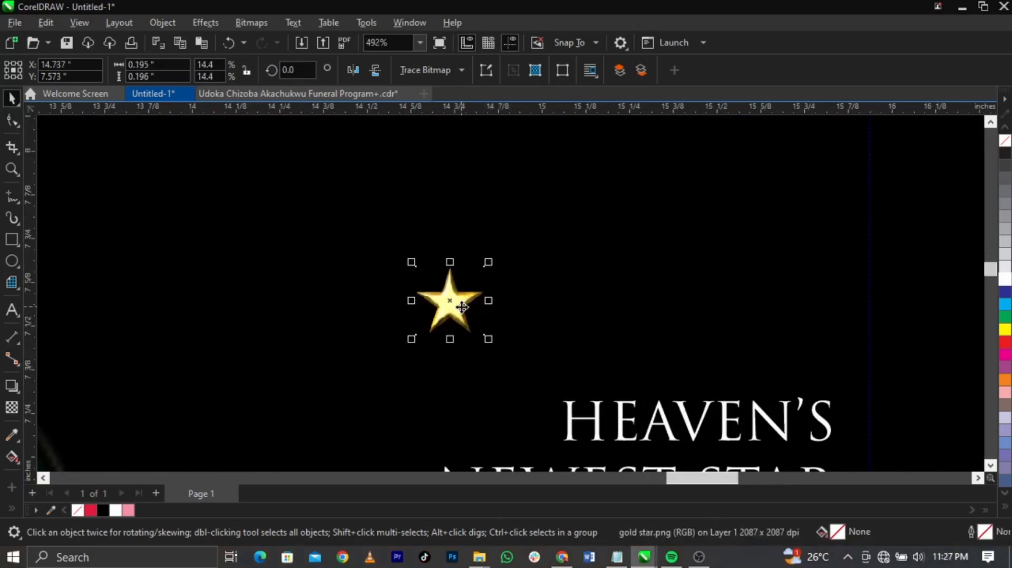
drag(462, 307, 468, 317)
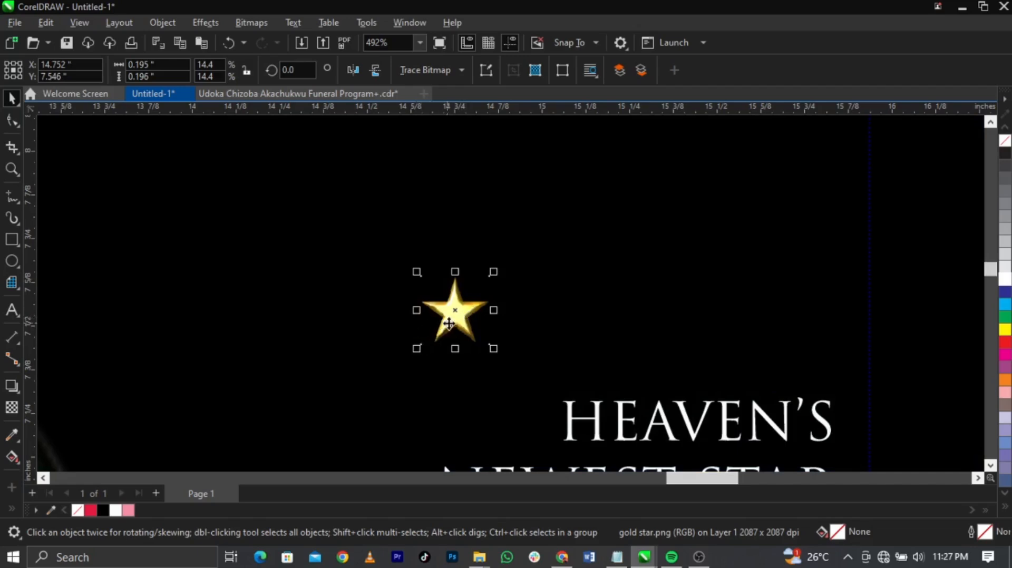
Step: Duplicate the gold star horizontally at about 0.27 in spacing to make an even row of five
drag(449, 323, 544, 324)
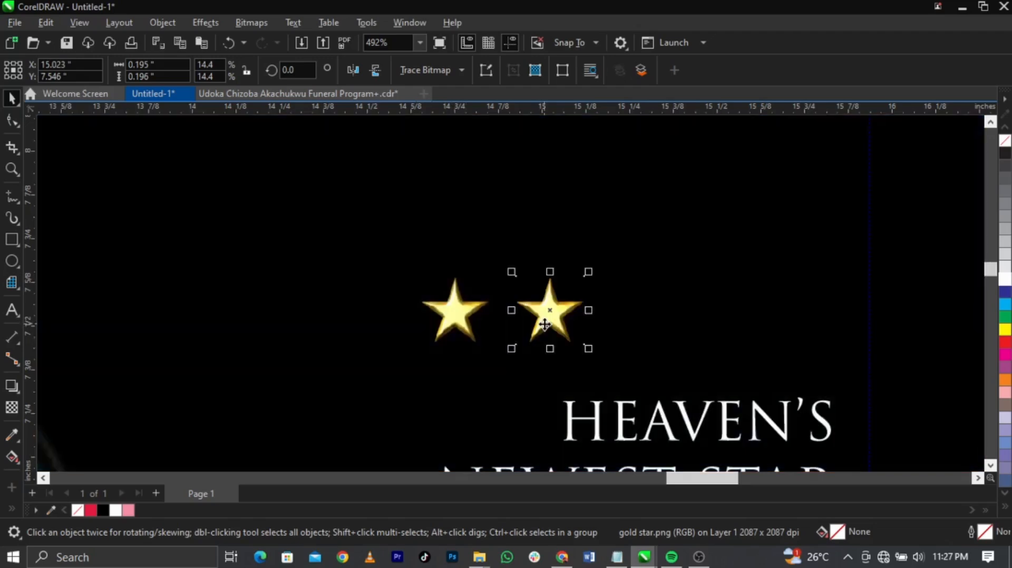
key(ctrl+r)
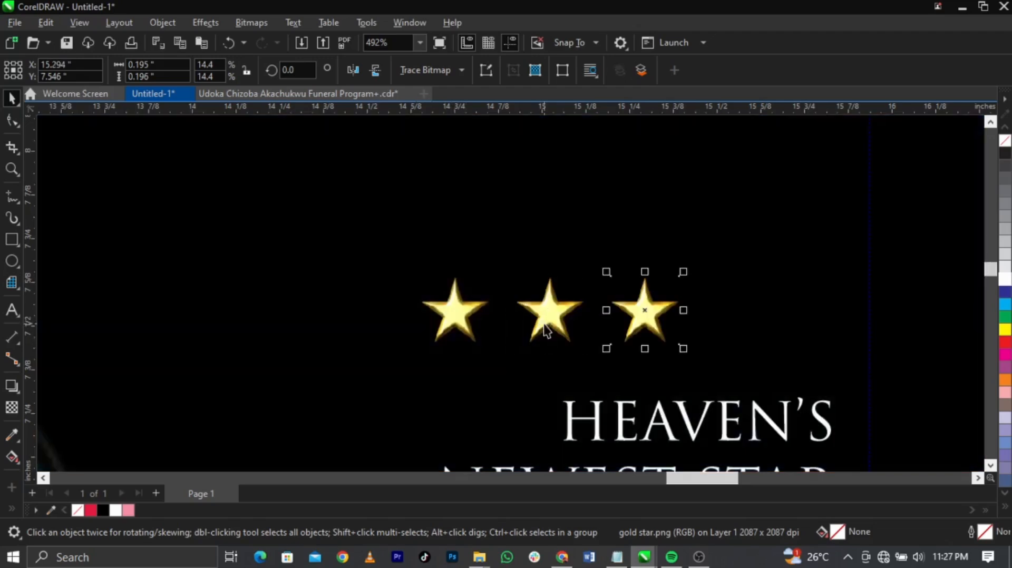
key(ctrl+r)
key(ctrl+r)
scroll(547, 327, down, 2)
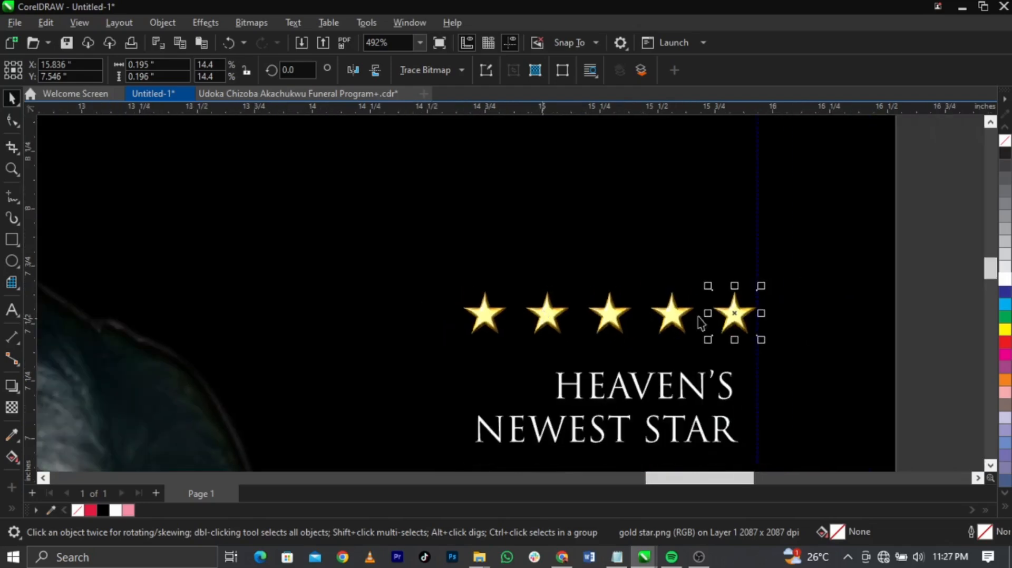
Step: Select all five stars, shrink the row to about 1.18 in wide, and place it close above the HEAVEN'S NEWEST STAR text
drag(953, 271, 414, 374)
scroll(769, 343, up, 2)
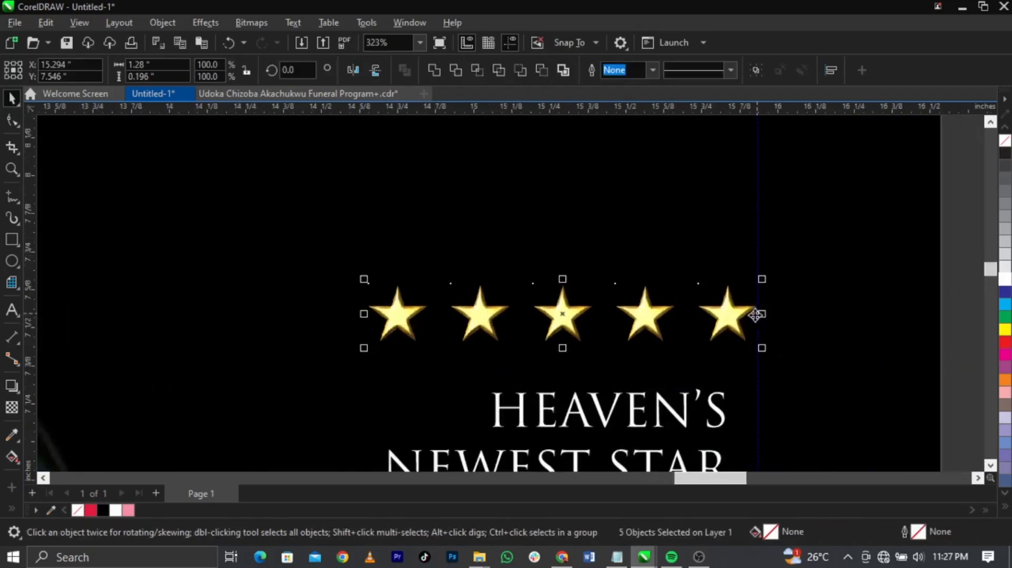
drag(730, 338, 715, 360)
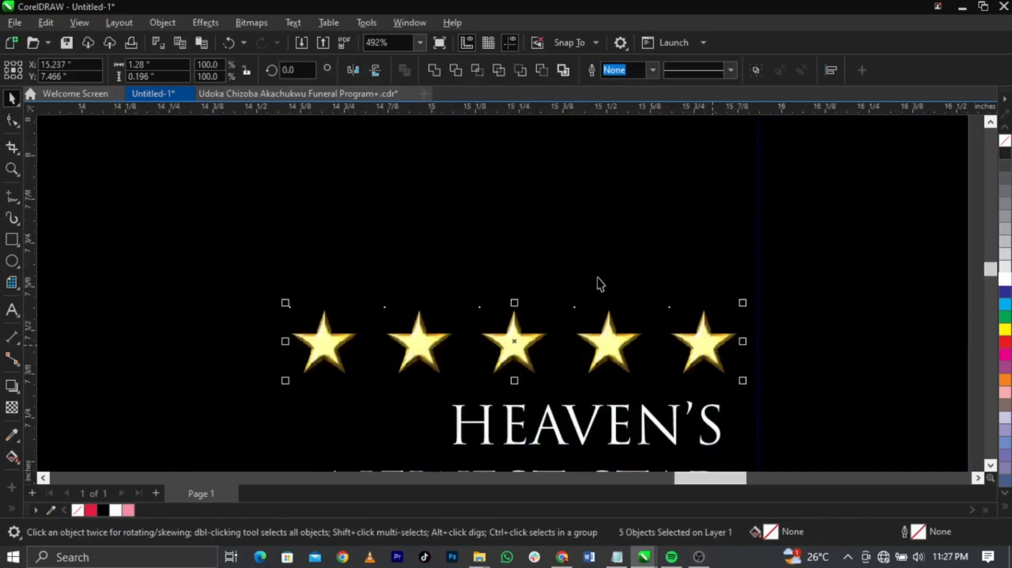
scroll(464, 347, down, 2)
scroll(464, 347, up, 1)
drag(428, 325, 448, 324)
scroll(649, 271, down, 3)
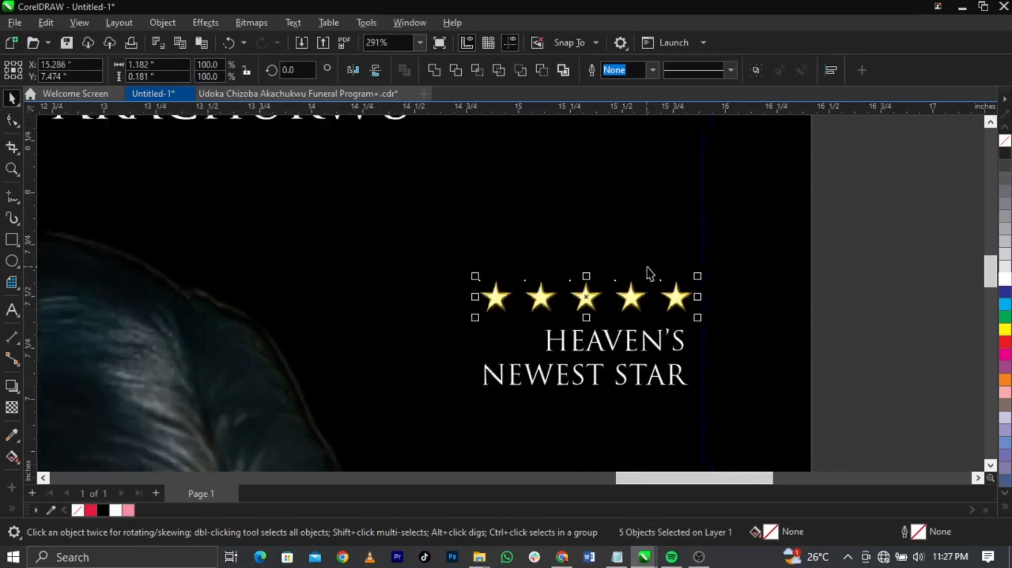
Step: Cut the birth and death date lines out of the notes text beside the page and paste them as separate text on the cover
click(793, 276)
scroll(492, 315, down, 5)
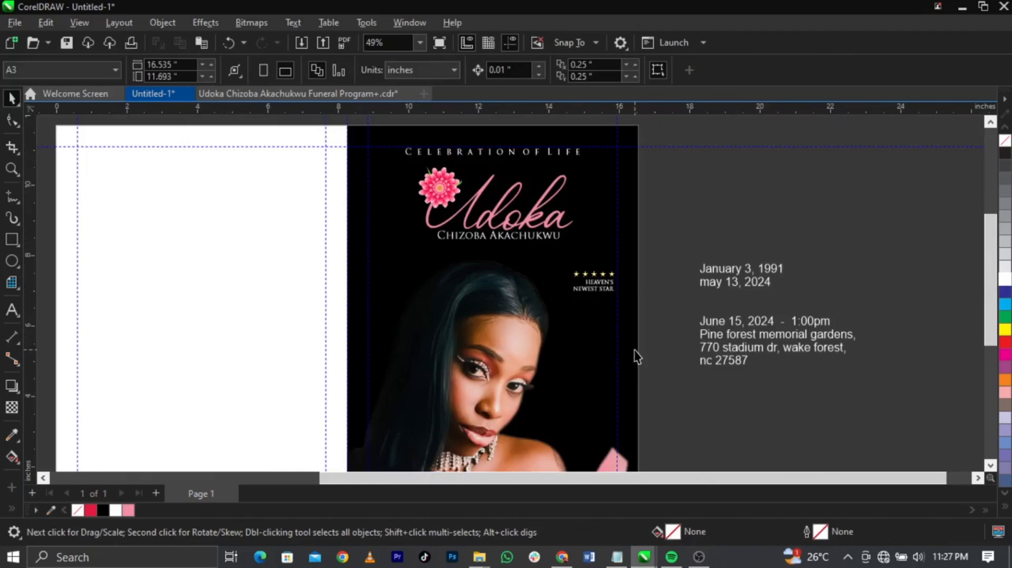
scroll(637, 357, down, 1)
scroll(565, 403, up, 1)
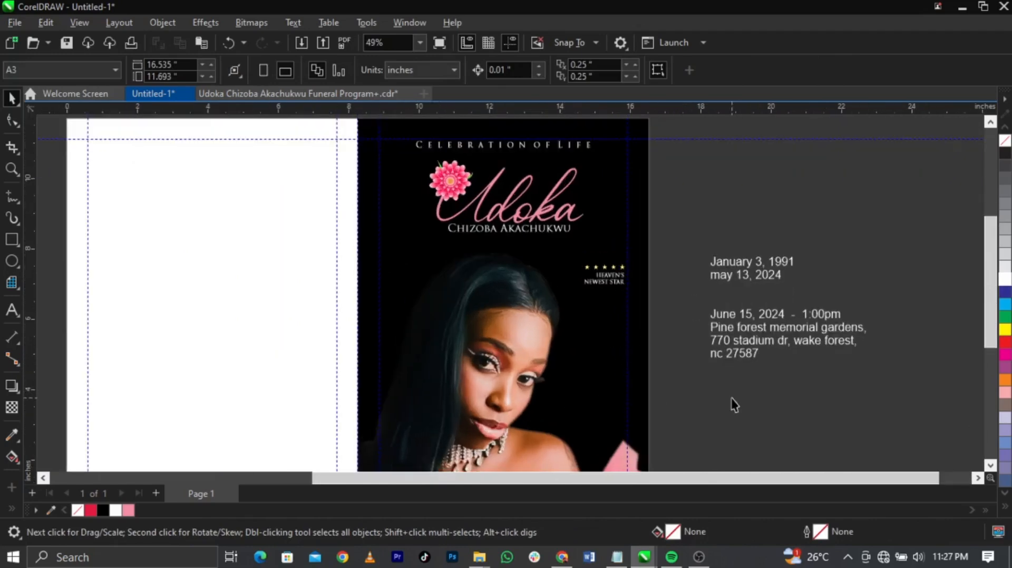
double_click(760, 275)
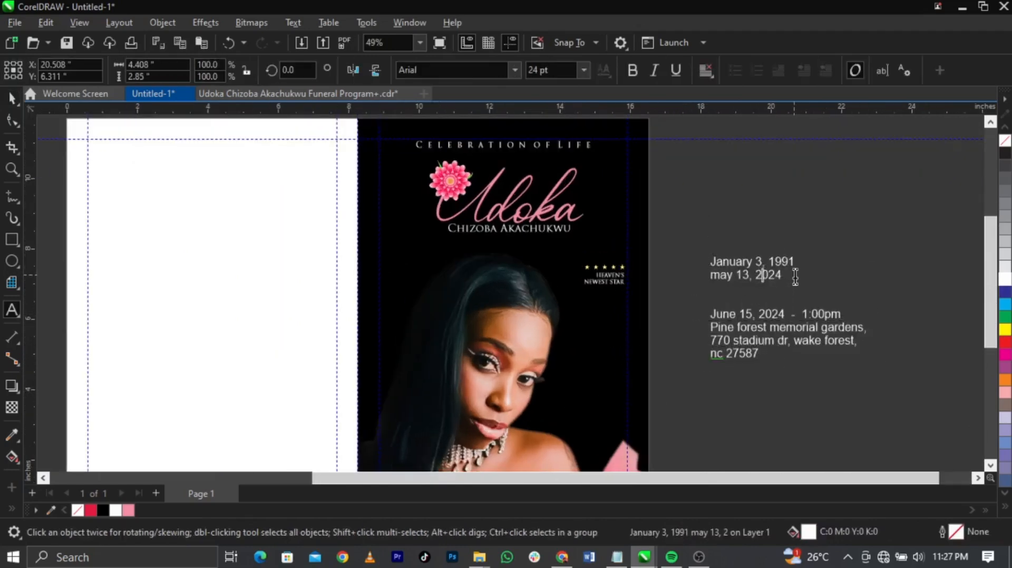
drag(795, 277, 678, 245)
key(ctrl+x)
click(586, 352)
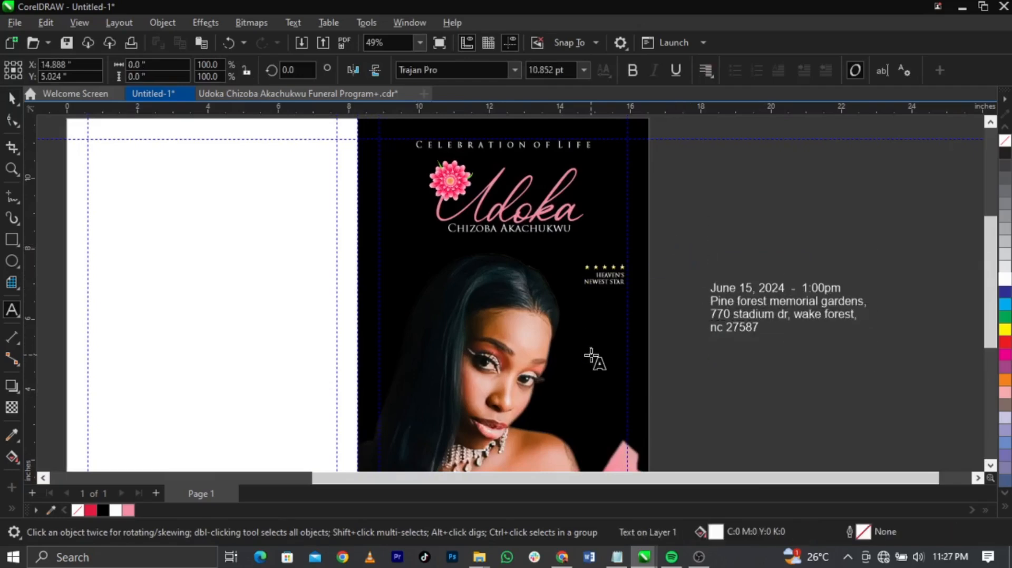
key(ctrl+v)
Step: Shrink the birth and death dates to about 17 pt, set them in Trajan Pro, and right-align the lines
scroll(596, 356, up, 3)
scroll(672, 406, up, 2)
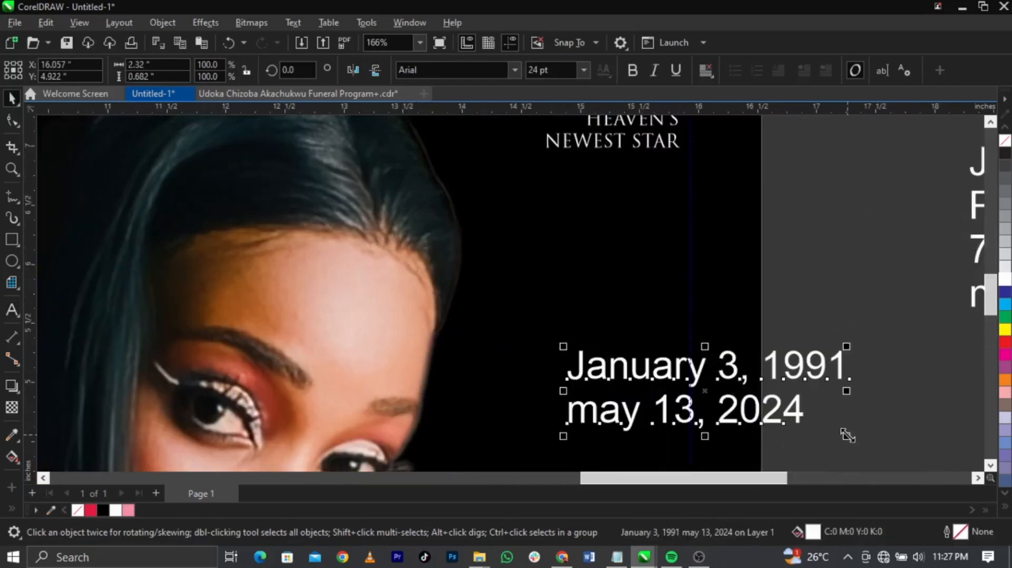
drag(847, 436, 644, 380)
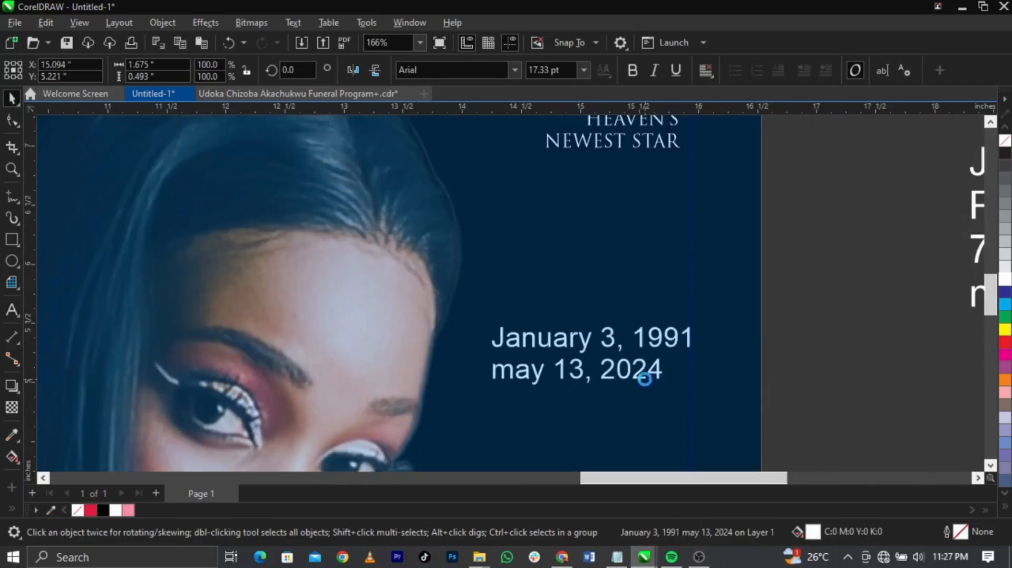
scroll(628, 303, up, 1)
click(514, 70)
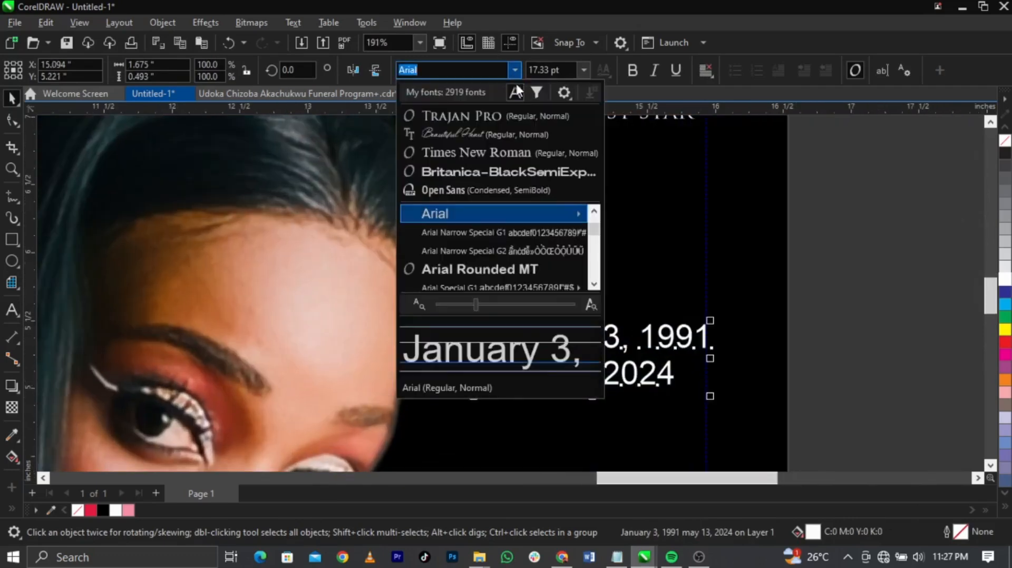
click(474, 116)
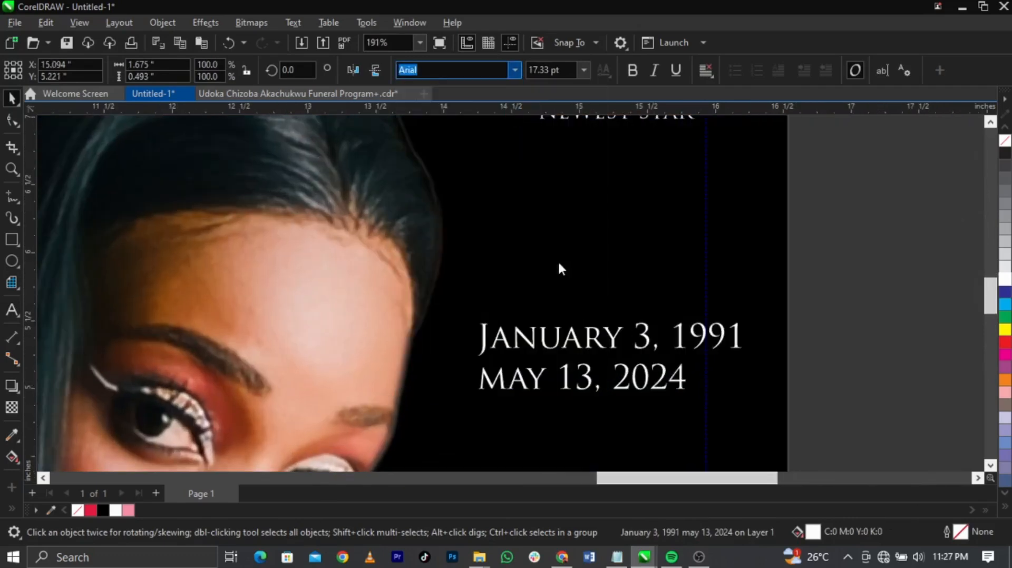
click(705, 70)
click(713, 138)
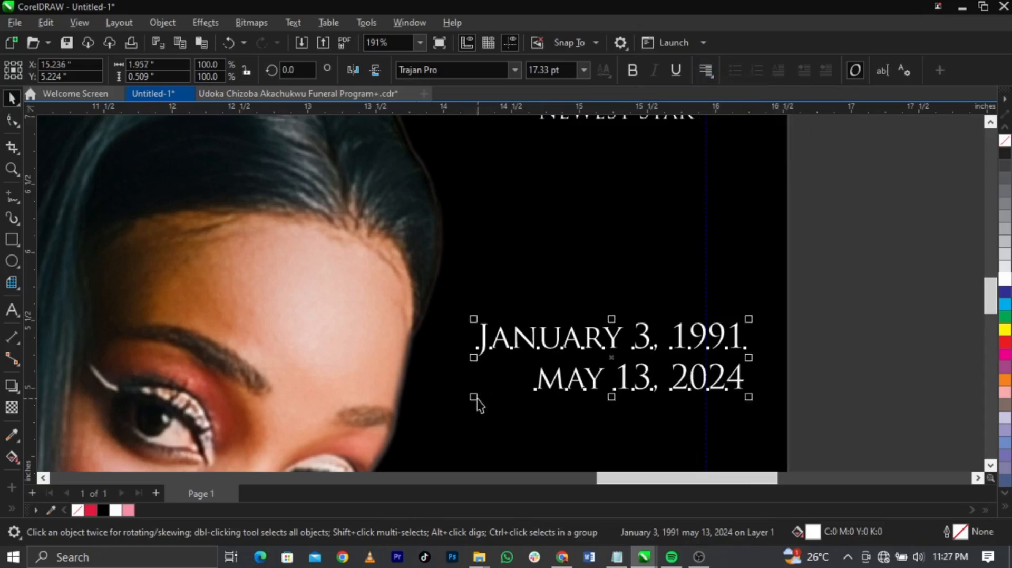
Step: Shrink the dates to about 1.45 in wide, place them below the tribute text, and shift them slightly down together with the stars and tribute
drag(477, 399, 547, 402)
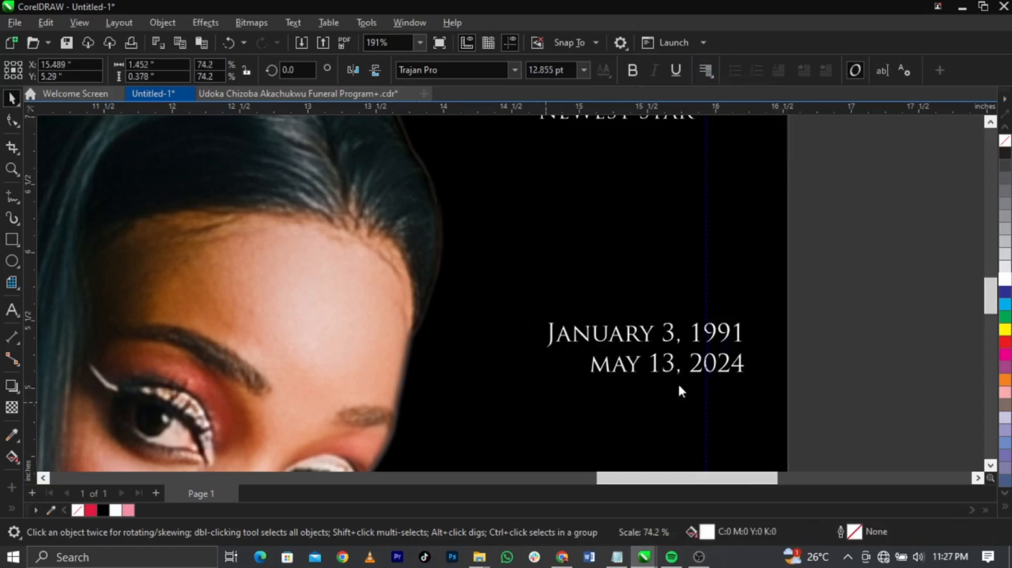
drag(670, 372, 635, 267)
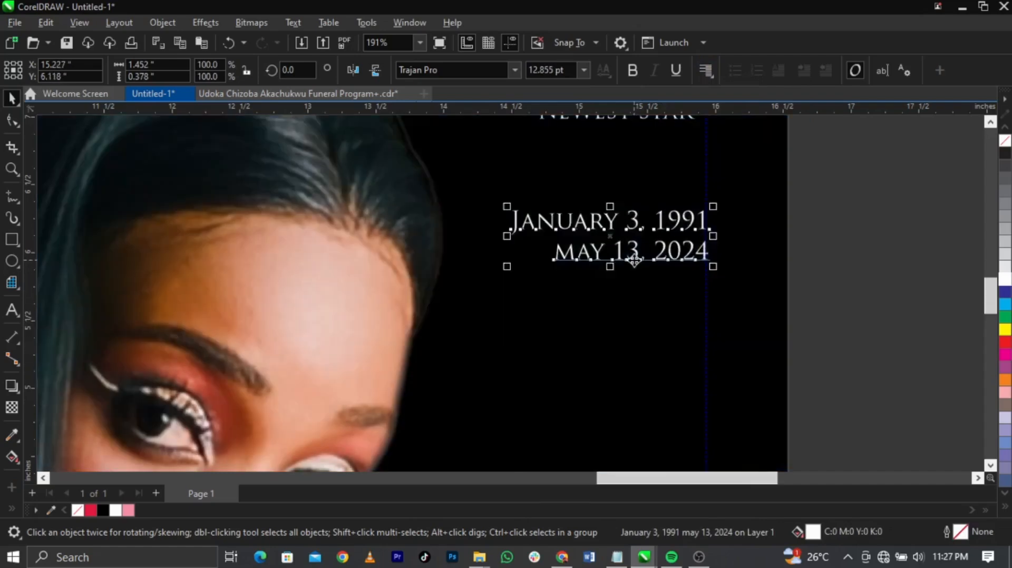
drag(769, 339, 550, 120)
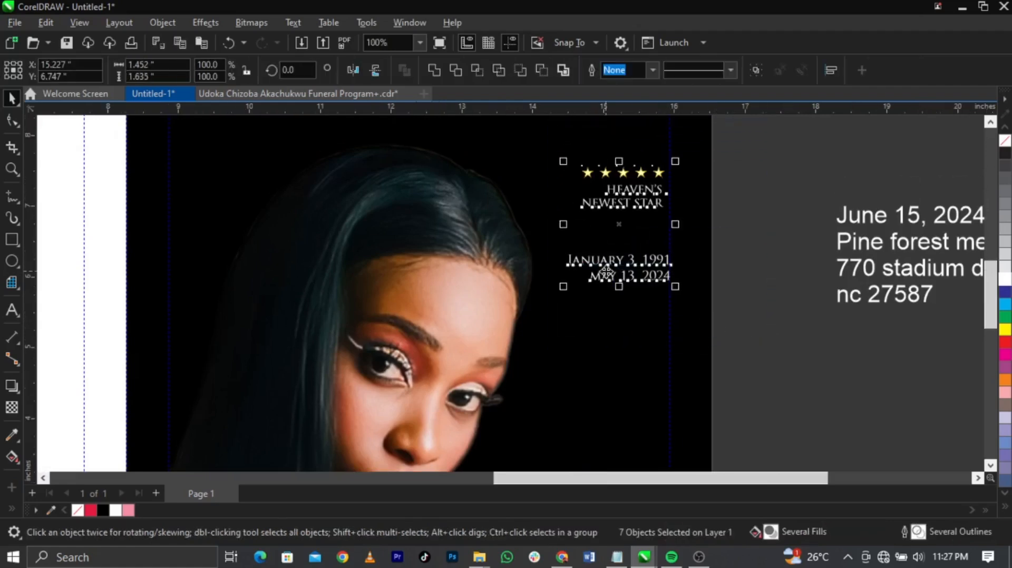
drag(606, 273, 608, 287)
Step: Increase the line spacing between the birth and death dates so the text block is about 0.46 in tall
scroll(722, 294, up, 2)
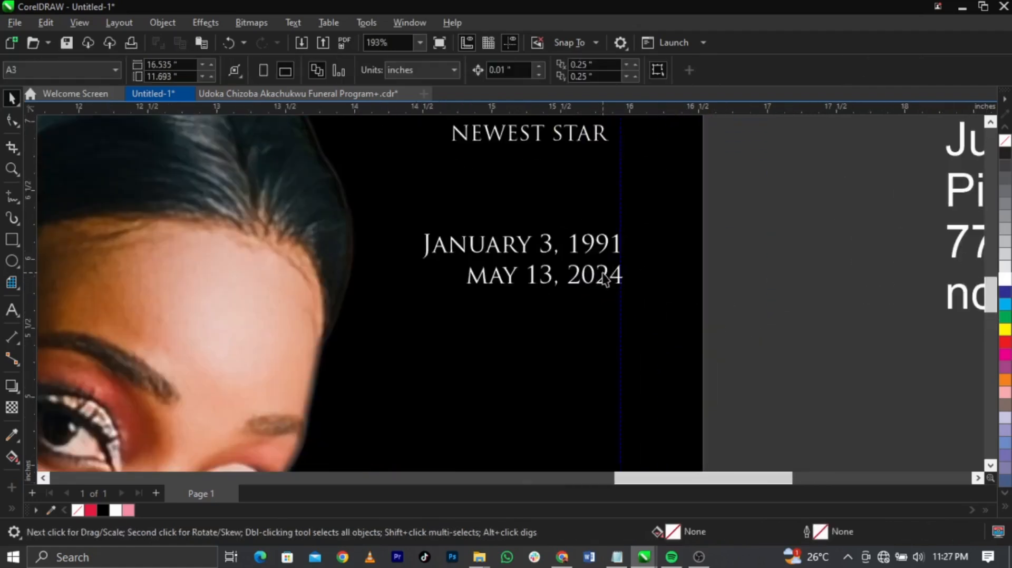
click(12, 120)
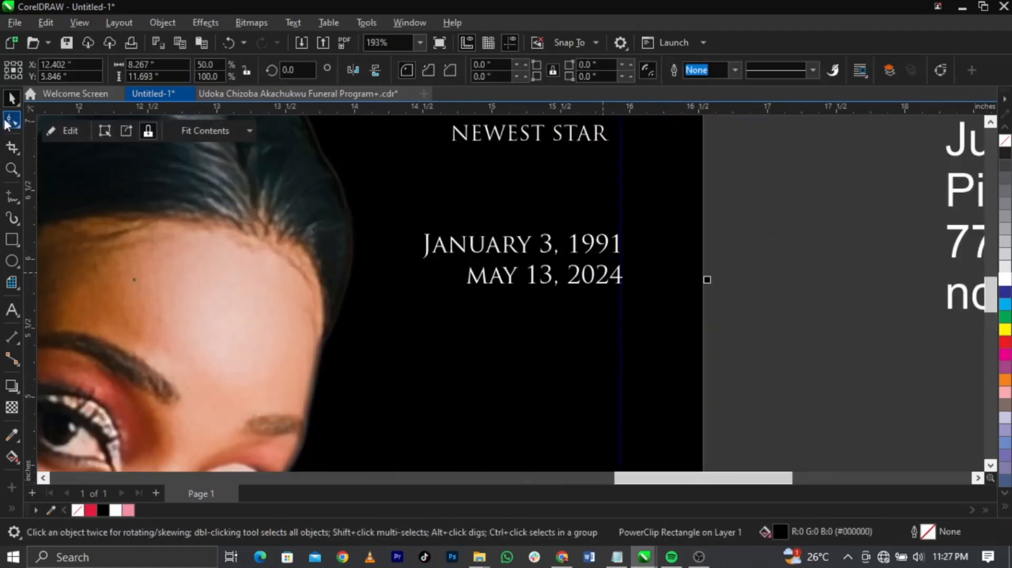
click(509, 285)
drag(420, 293, 420, 305)
scroll(511, 277, up, 2)
Step: Draw a horizontal divider about 1.42 in long between the birth and death dates and give it a 10% black hairline outline
click(13, 197)
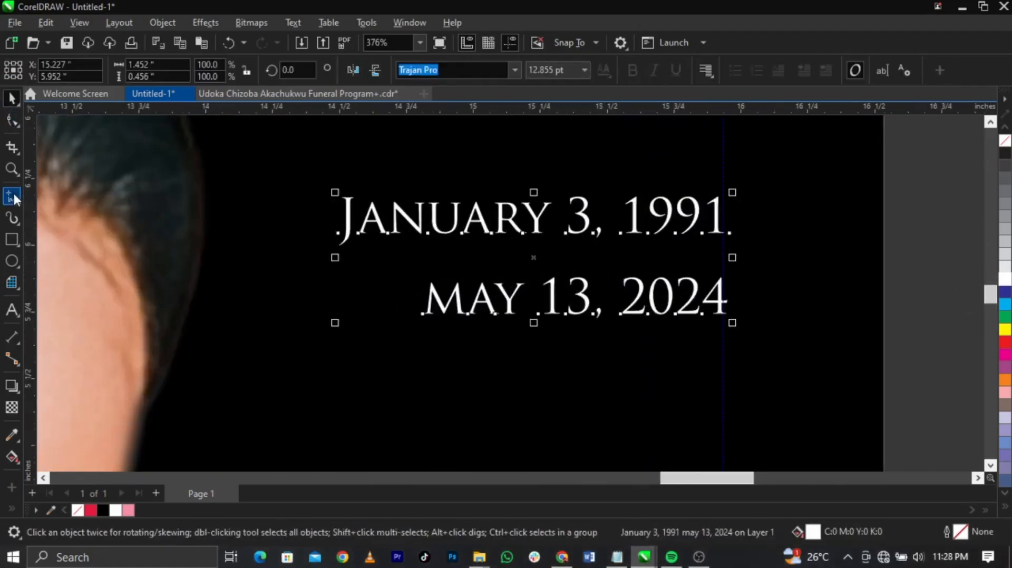
click(13, 196)
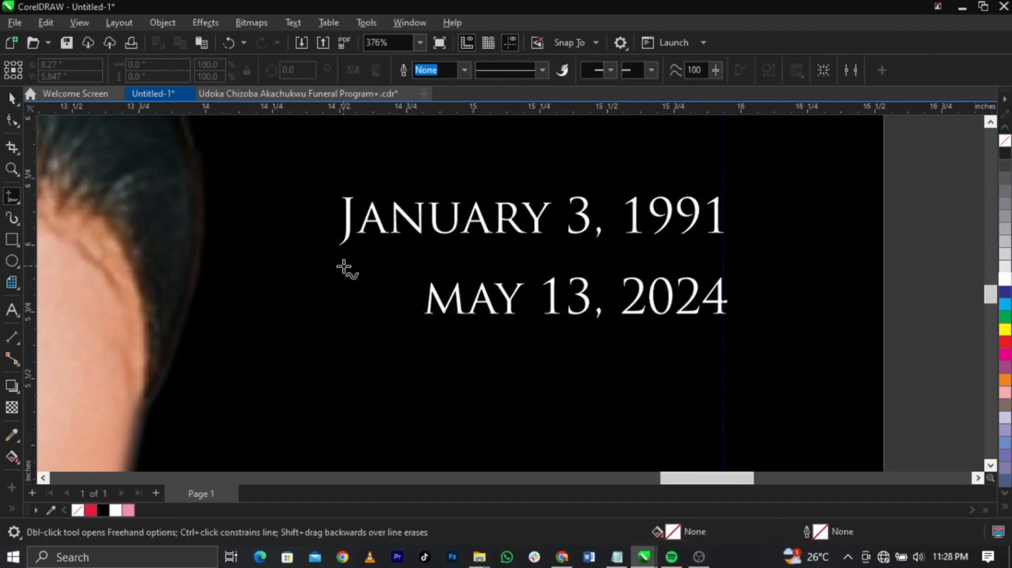
click(344, 267)
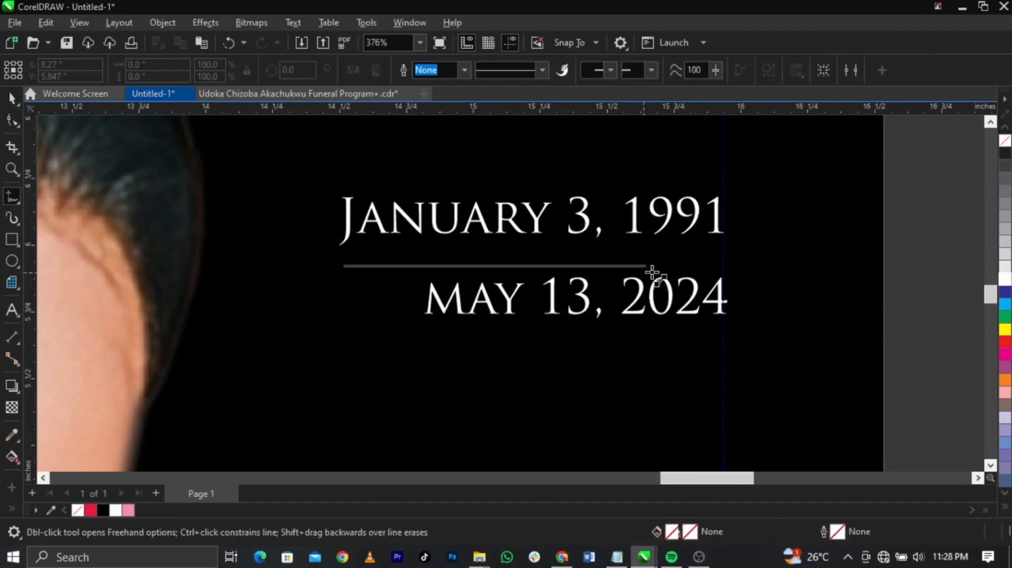
click(723, 266)
key(space)
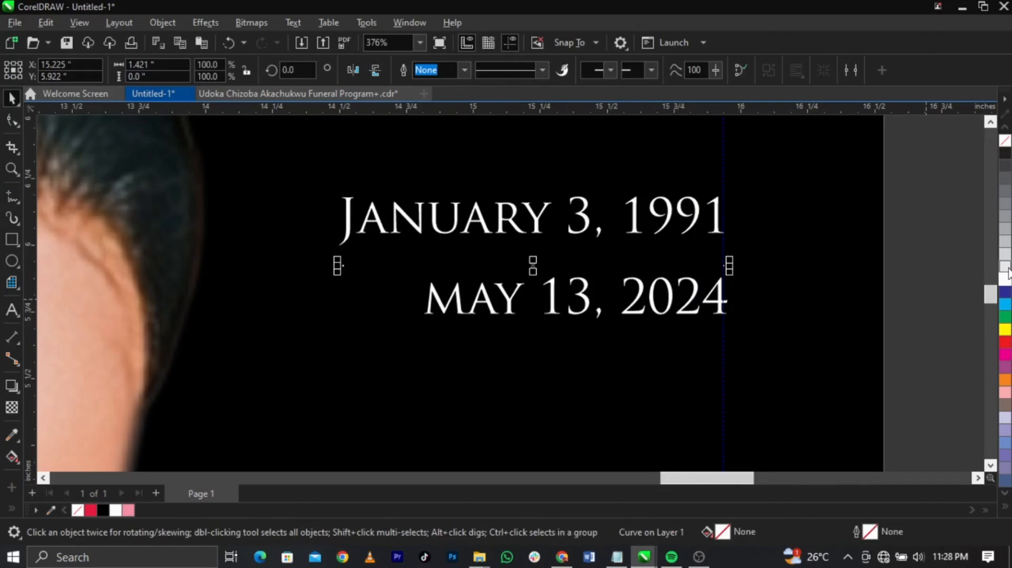
scroll(583, 266, up, 3)
drag(564, 271, 565, 254)
scroll(574, 226, down, 5)
click(750, 229)
scroll(441, 218, down, 2)
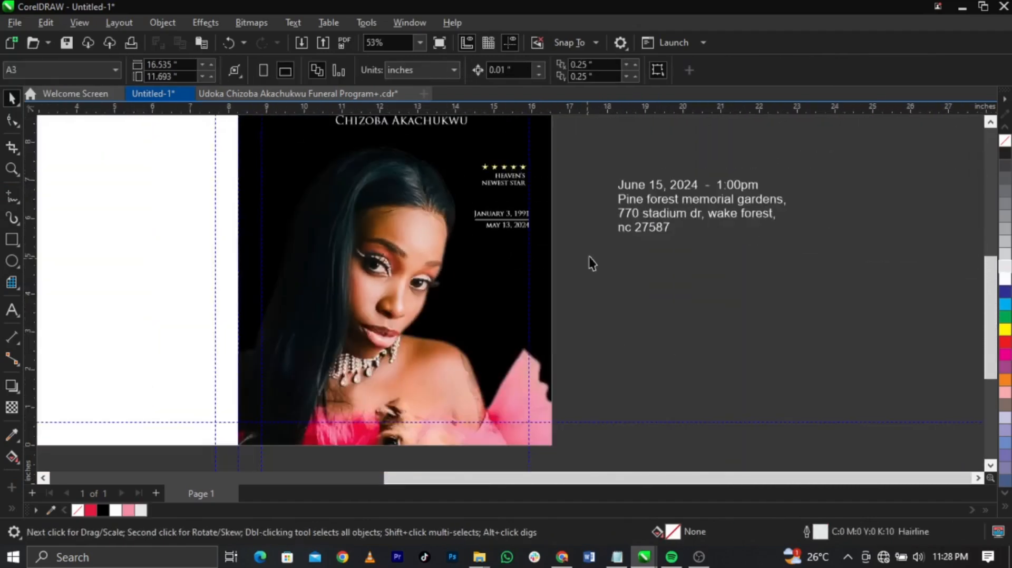
Step: Move the service date and venue text lower beside the page and delete the blank lines left above it
drag(635, 221, 654, 344)
click(624, 316)
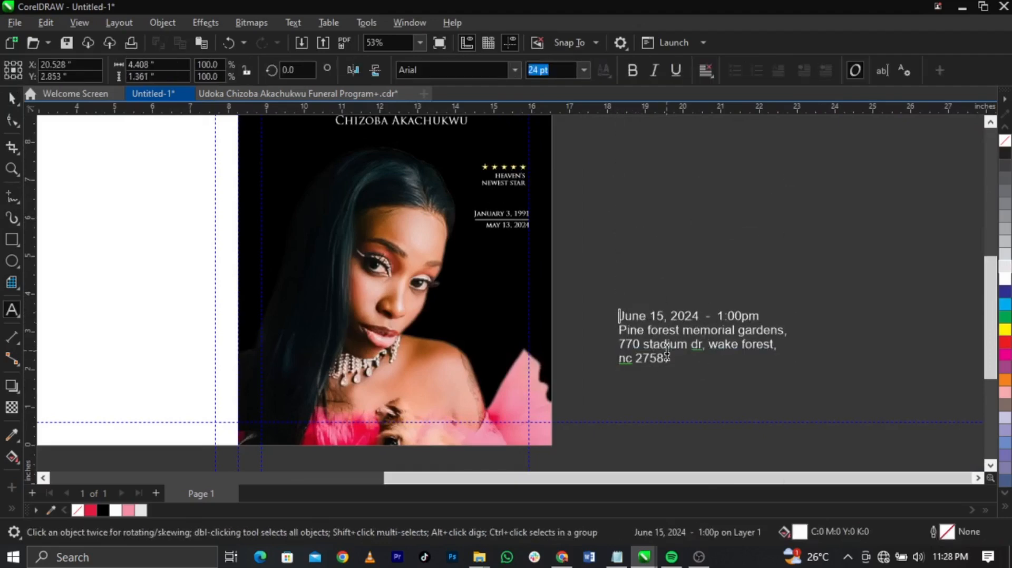
key(BackSpace)
key(BackSpace)
key(BackSpace)
key(BackSpace)
key(BackSpace)
key(BackSpace)
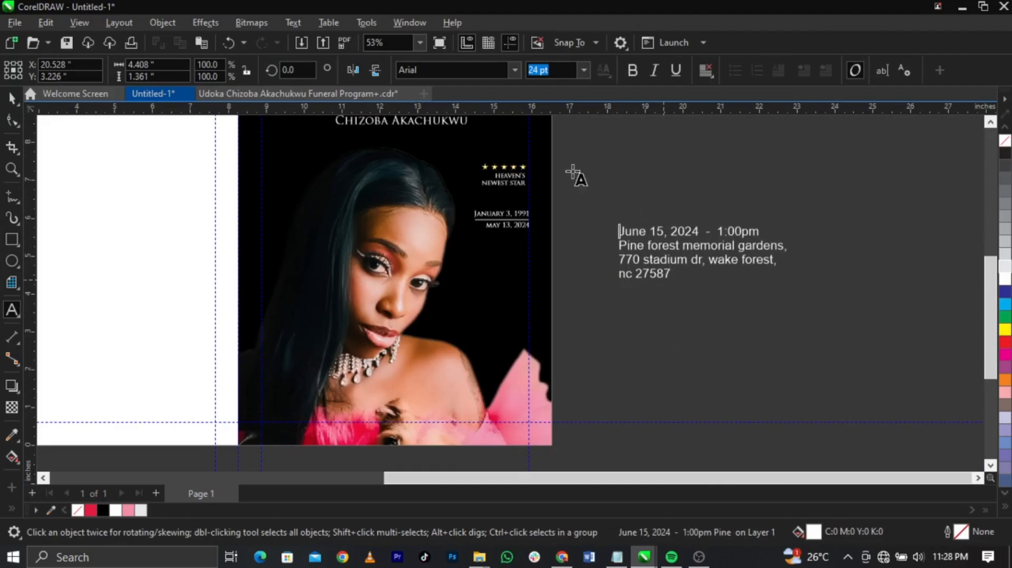
Step: Set the service details text in Trajan Pro, shrink it to about 3.2 in wide, and right-align its lines
key(ctrl+space)
click(512, 67)
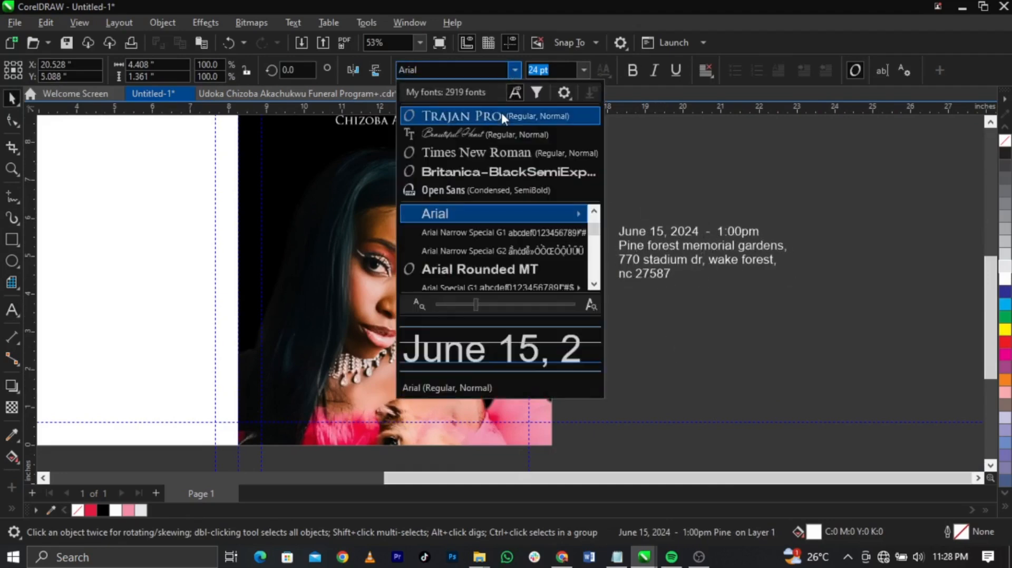
click(501, 115)
drag(844, 292, 743, 262)
scroll(694, 223, up, 3)
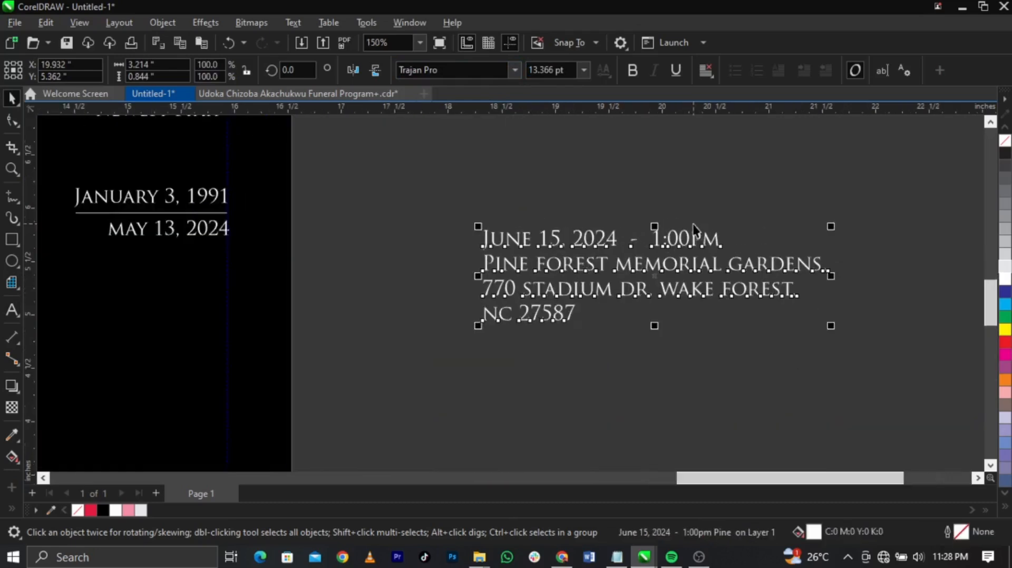
click(713, 68)
click(730, 140)
scroll(833, 216, down, 3)
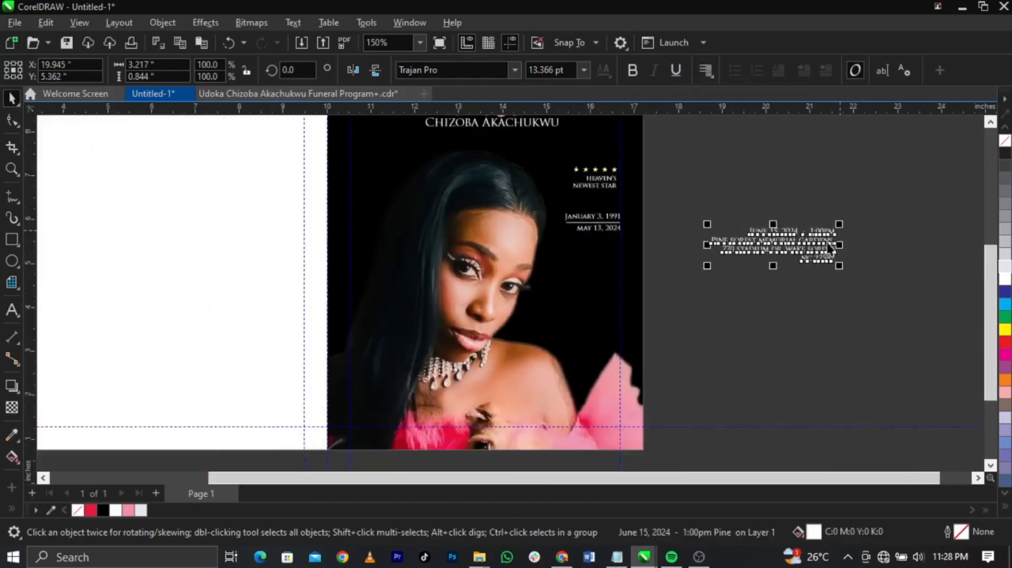
Step: Move the service details onto the cover below the birth and death dates and shrink them to about 2 in wide
scroll(830, 247, down, 3)
drag(826, 245, 680, 275)
scroll(680, 275, up, 3)
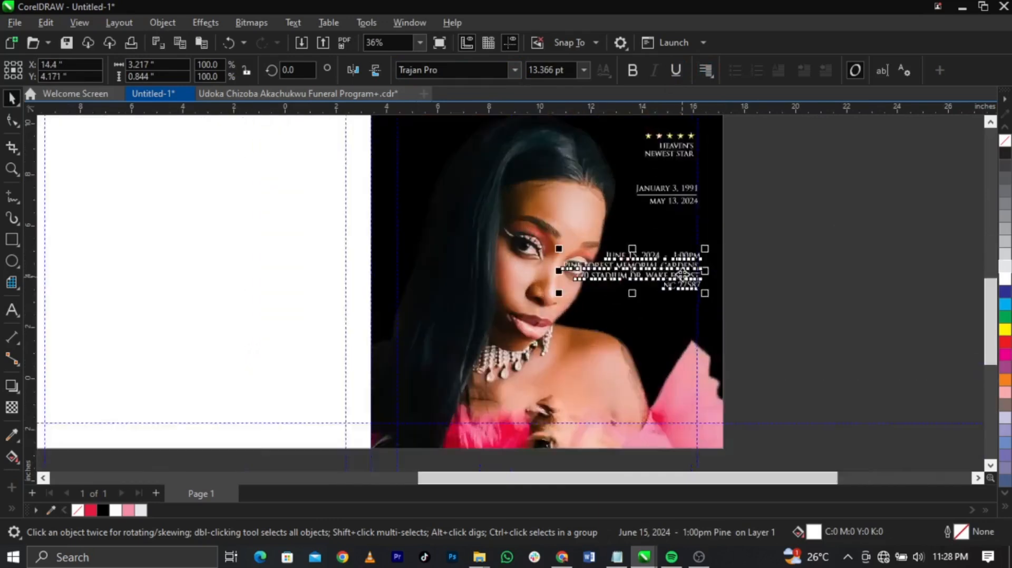
scroll(683, 274, up, 2)
drag(445, 309, 546, 314)
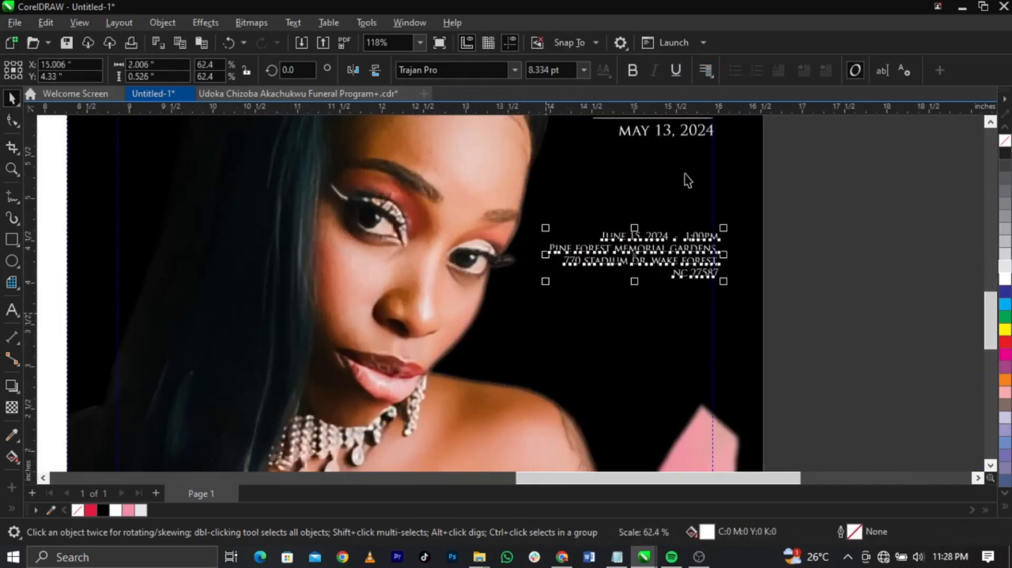
Step: Align the service details with the right edge of the dates text, then lower them on the cover to about Y 3.74 in
shift+click(703, 140)
key(r)
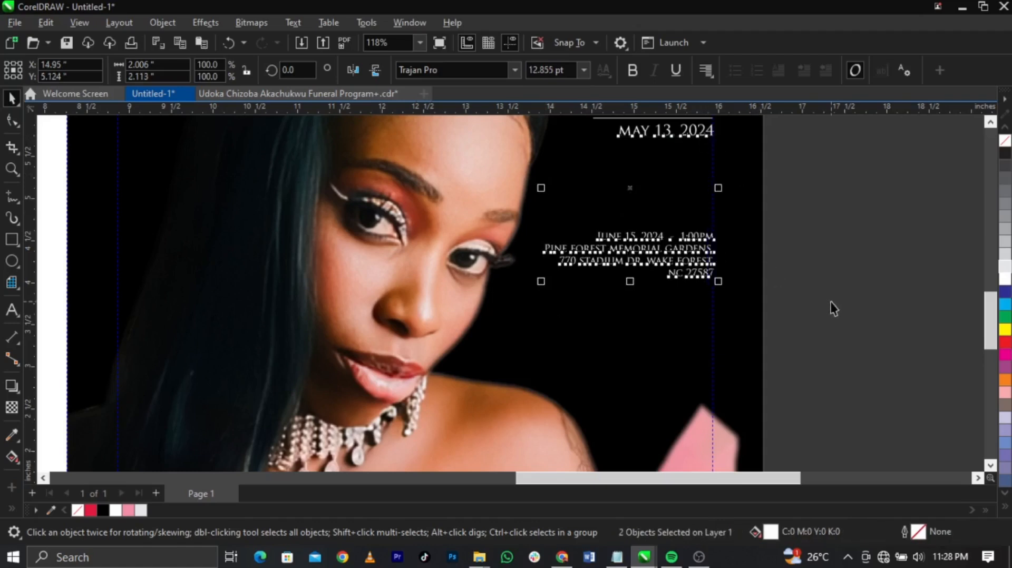
click(831, 303)
click(683, 278)
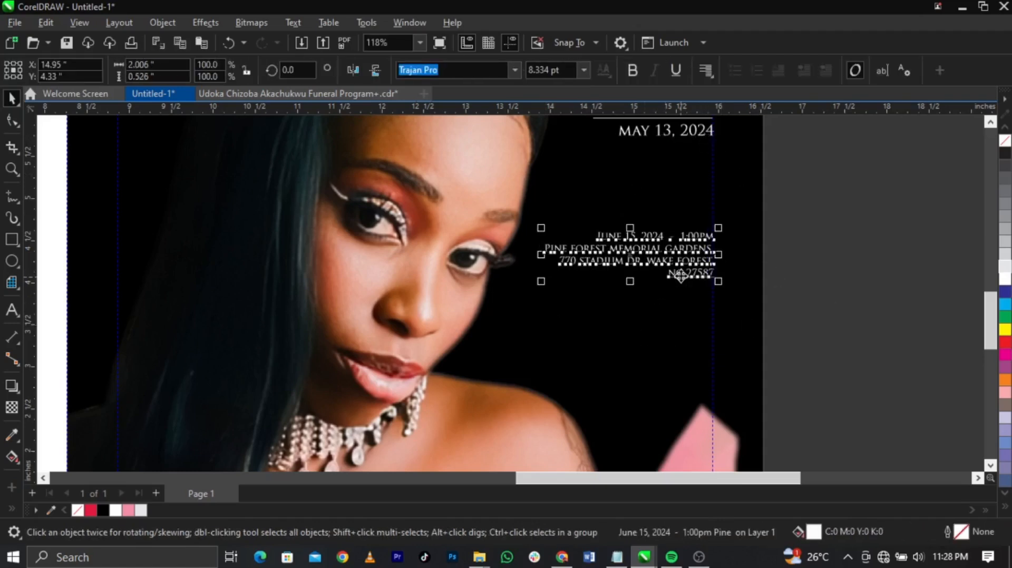
scroll(680, 276, down, 1)
drag(679, 277, 682, 320)
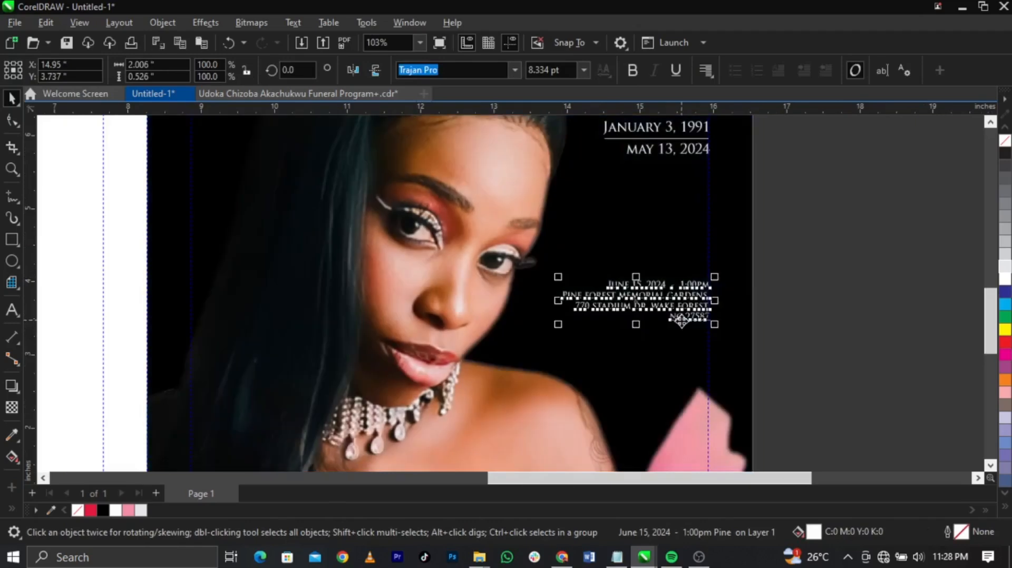
Step: Increase the line spacing of the service details so the block is about 0.63 in tall
scroll(682, 321, up, 4)
click(12, 120)
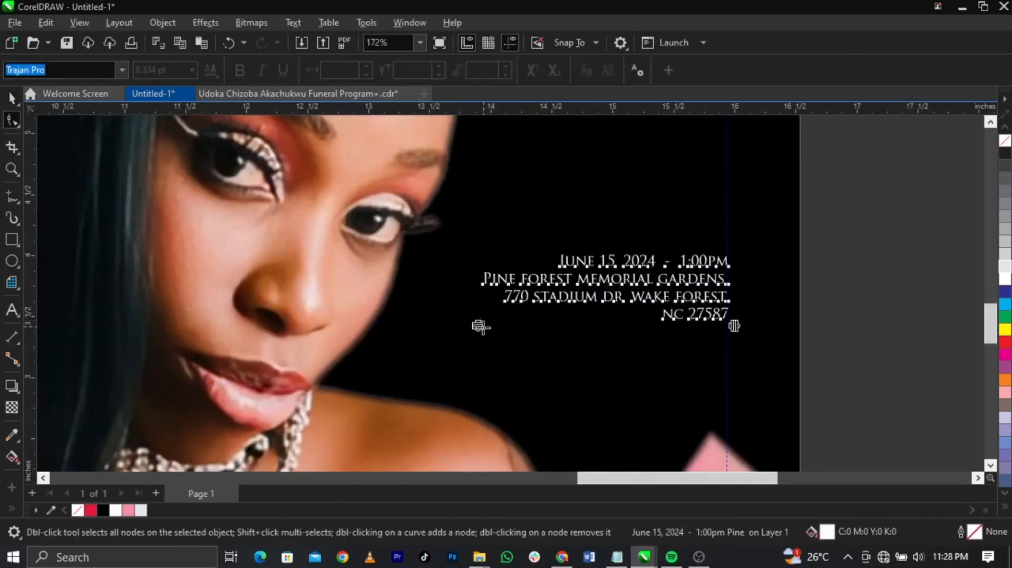
drag(479, 325, 477, 338)
key(space)
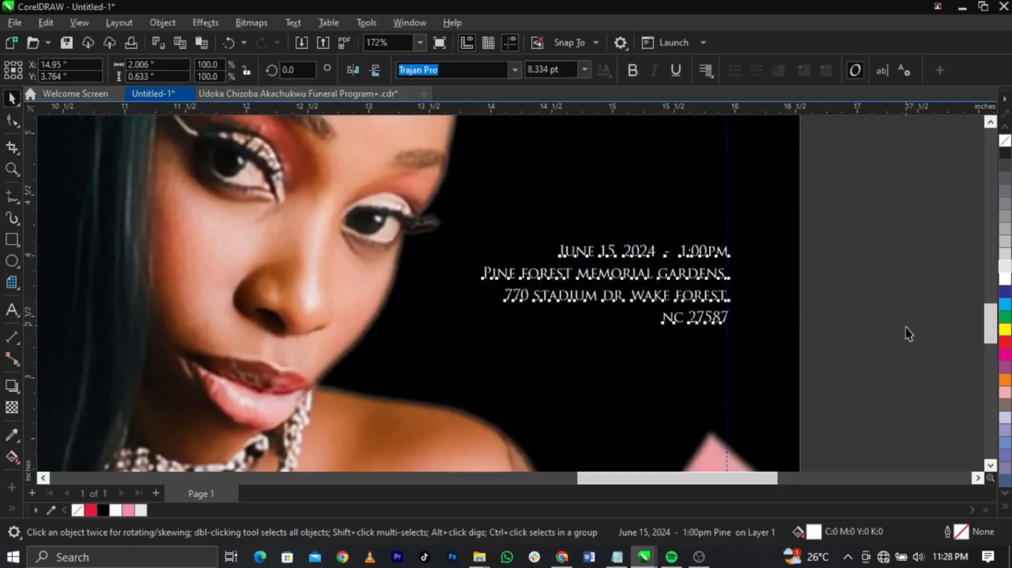
click(906, 327)
Step: Bring the dark marble texture image to the empty area just right of the cover and enlarge it to about 6.05 by 10.04 in
key(F4)
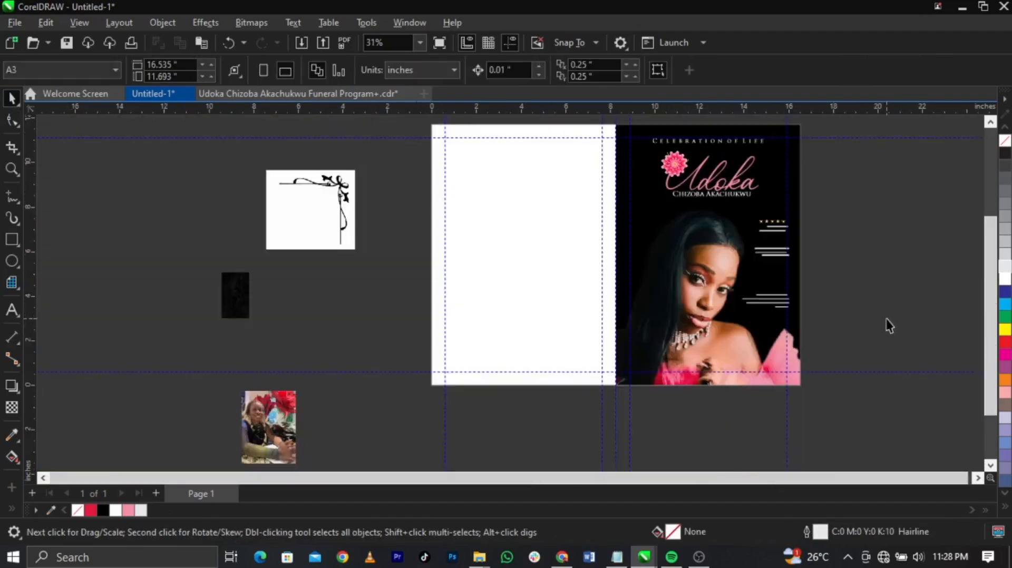
scroll(860, 158, up, 2)
scroll(532, 279, down, 2)
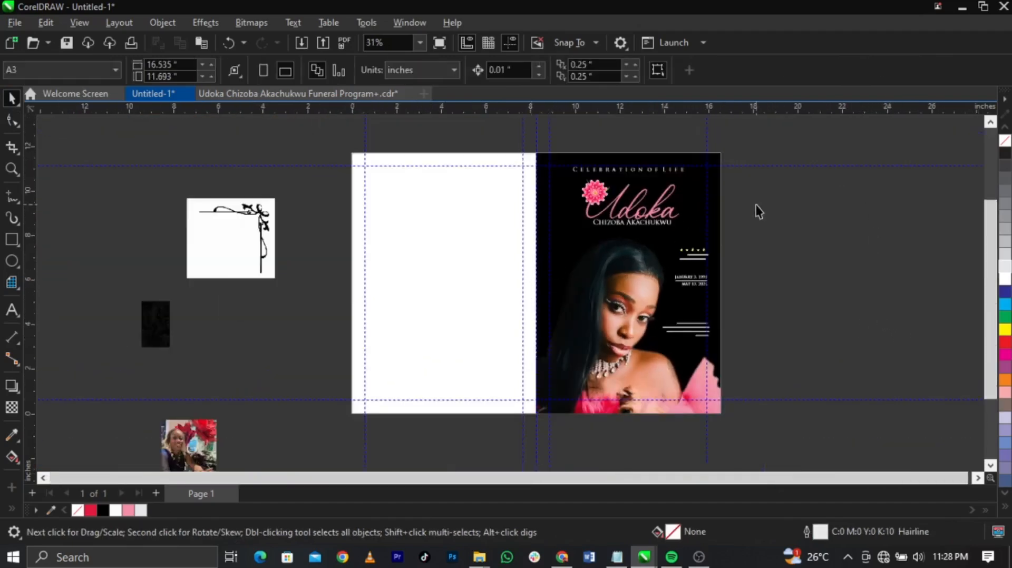
scroll(755, 206, up, 1)
drag(68, 351, 815, 211)
drag(757, 347, 810, 310)
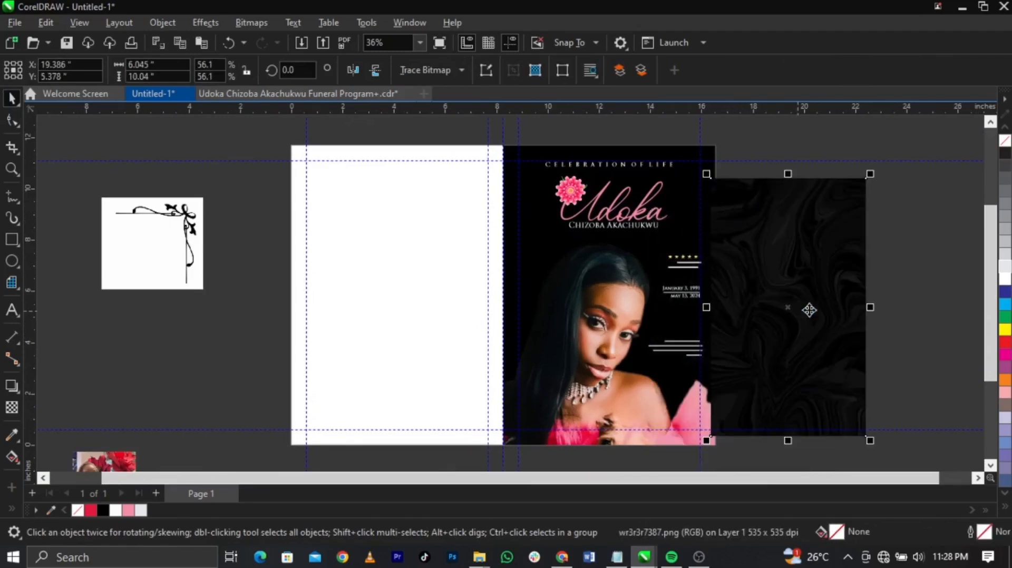
scroll(822, 295, up, 3)
scroll(522, 268, down, 3)
scroll(682, 269, up, 4)
drag(658, 271, 717, 270)
scroll(710, 268, down, 2)
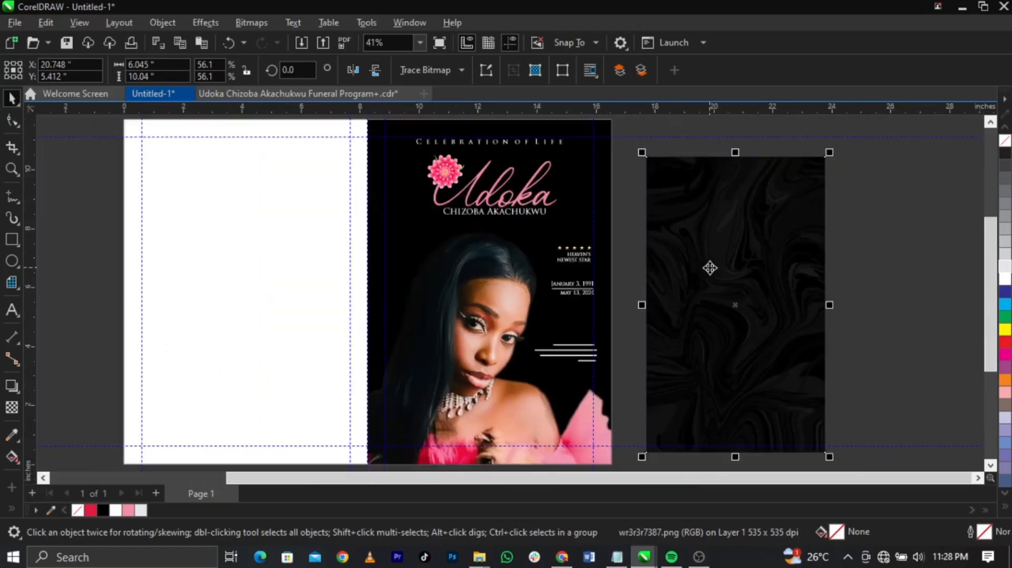
Step: PowerClip the dark marble texture image inside the black cover rectangle
right_click(709, 269)
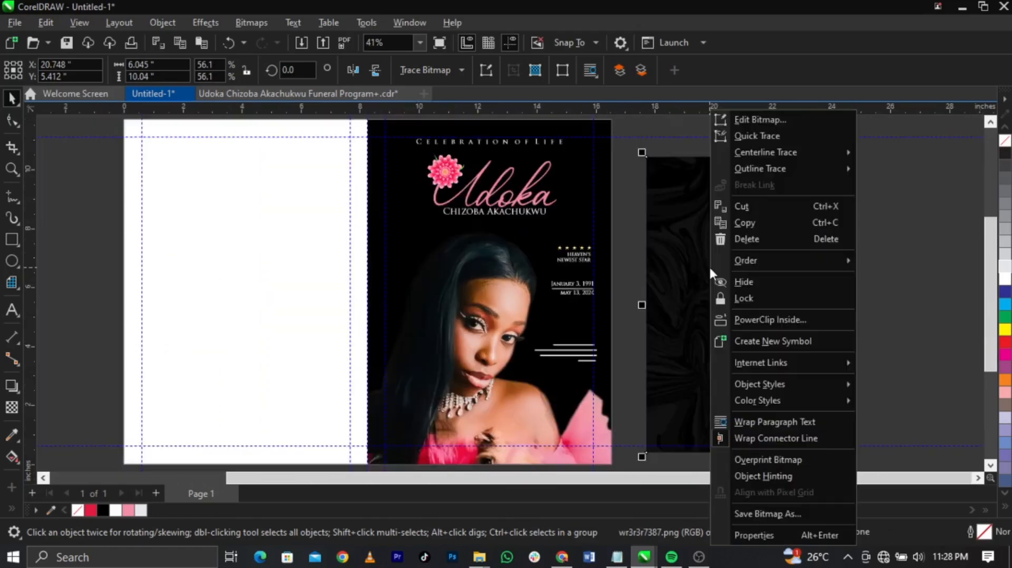
click(732, 313)
click(523, 286)
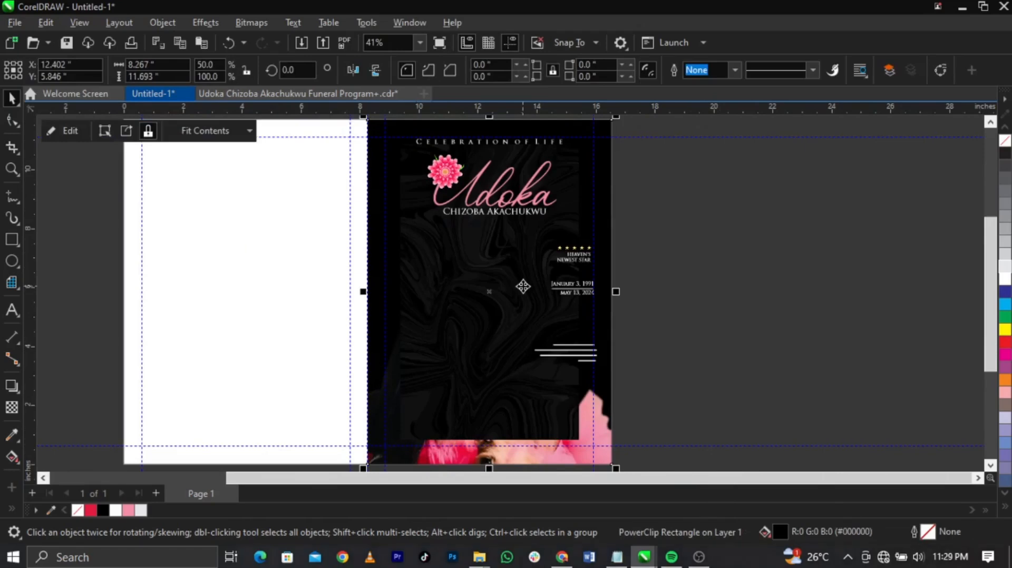
Step: Edit the cover's PowerClip contents, send the marble texture behind the portrait and enlarge it to about 8.81 by 14.63 in
right_click(523, 287)
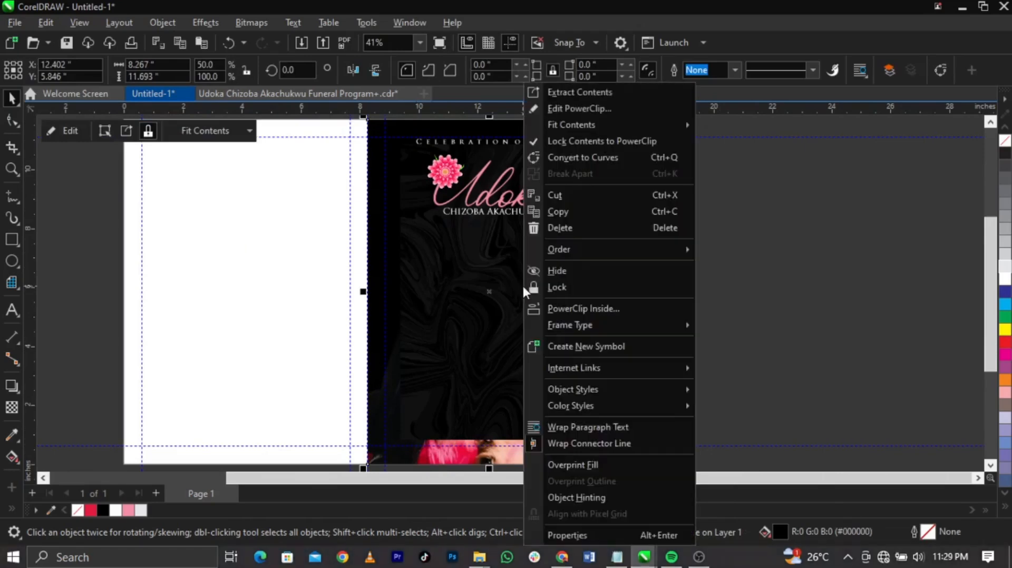
click(564, 111)
click(452, 372)
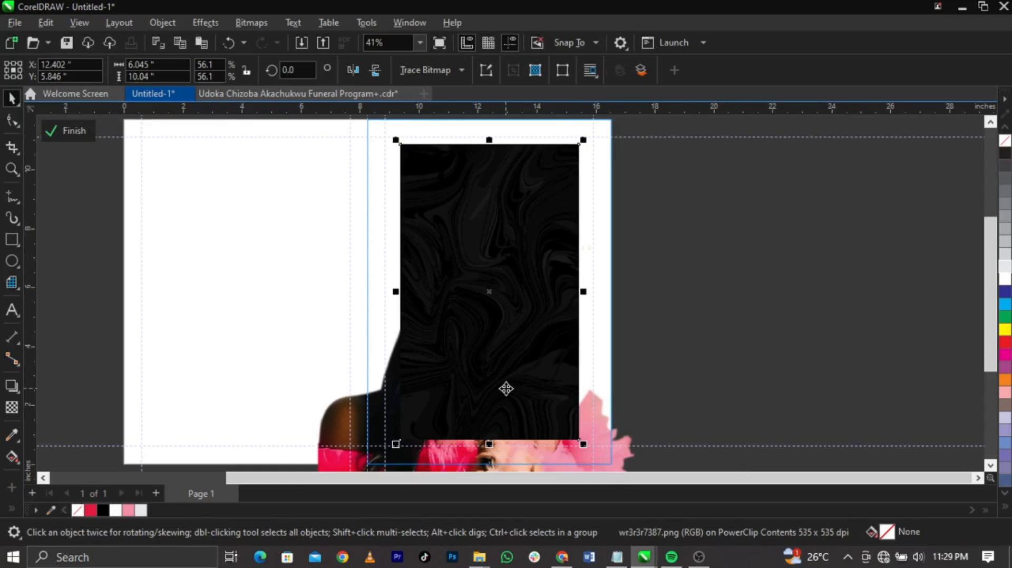
key(shift+Page_Down)
scroll(507, 388, down, 1)
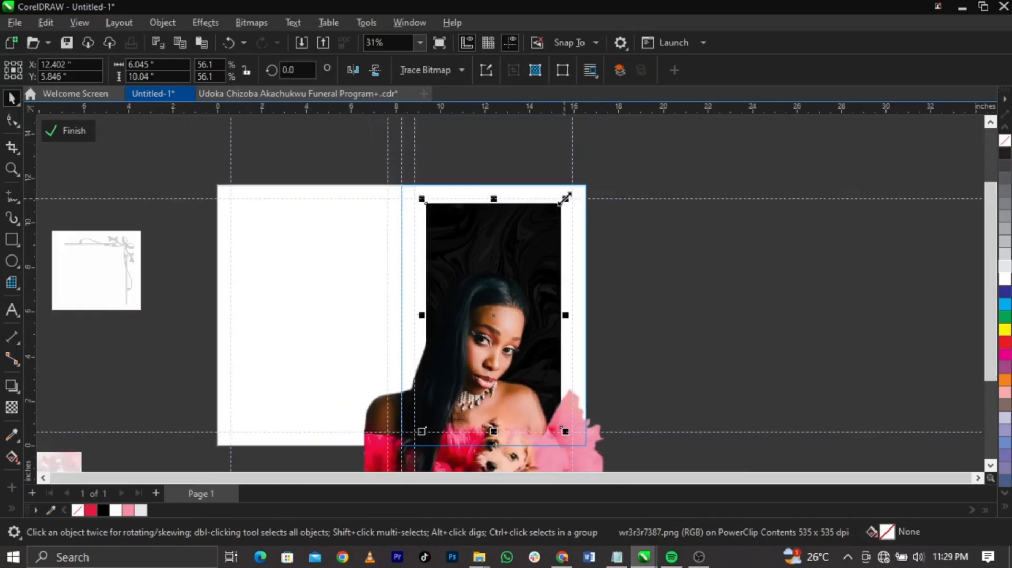
drag(566, 199, 606, 153)
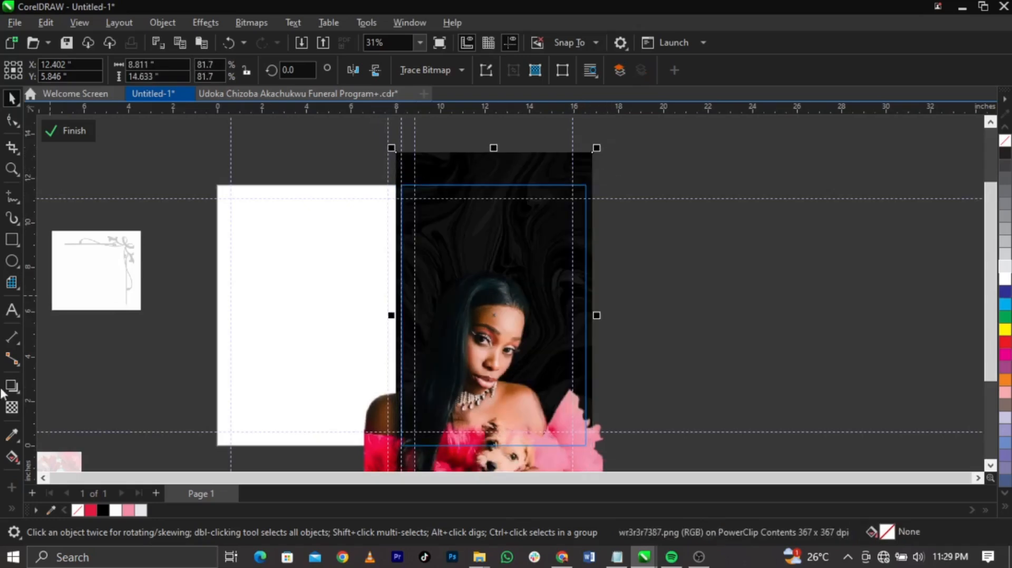
Step: Apply a uniform transparency of about 57 to the marble texture and leave PowerClip editing
click(12, 408)
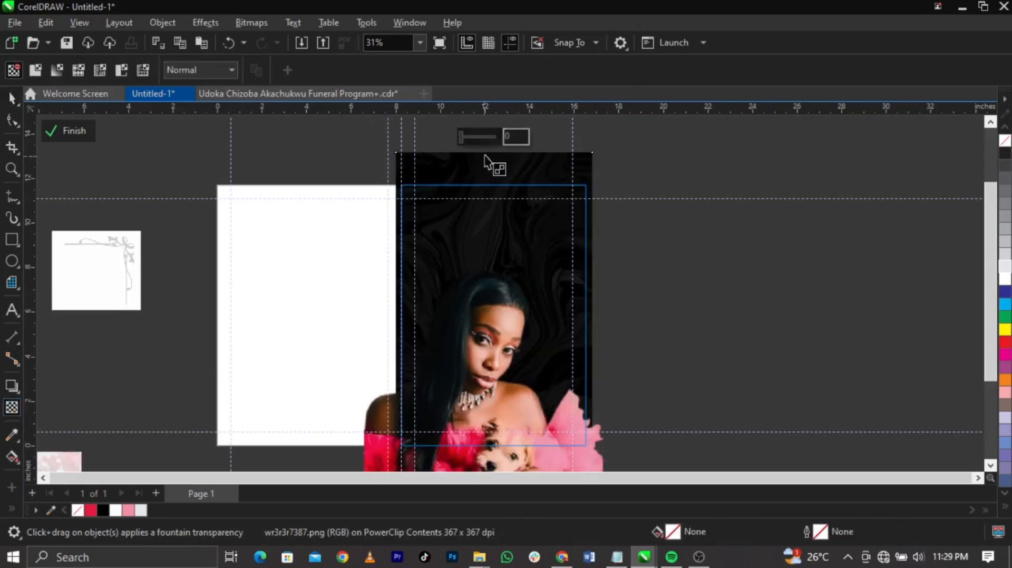
click(484, 137)
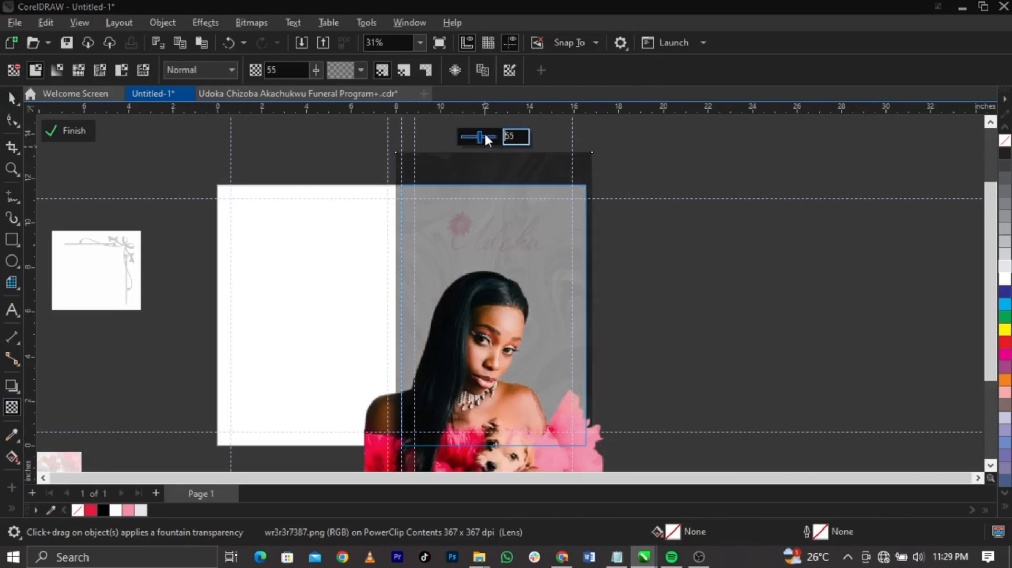
drag(485, 136, 481, 136)
click(699, 325)
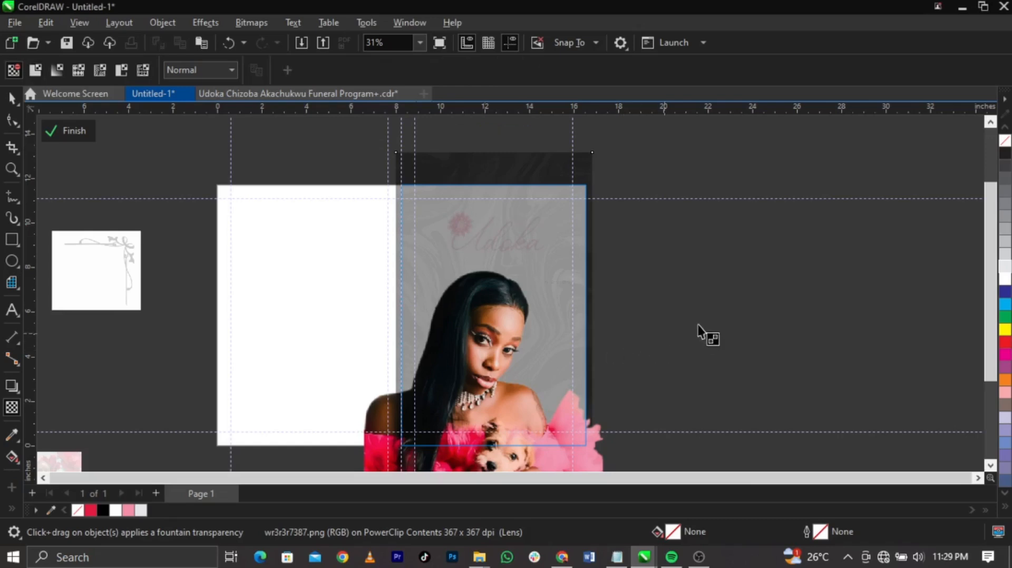
key(space)
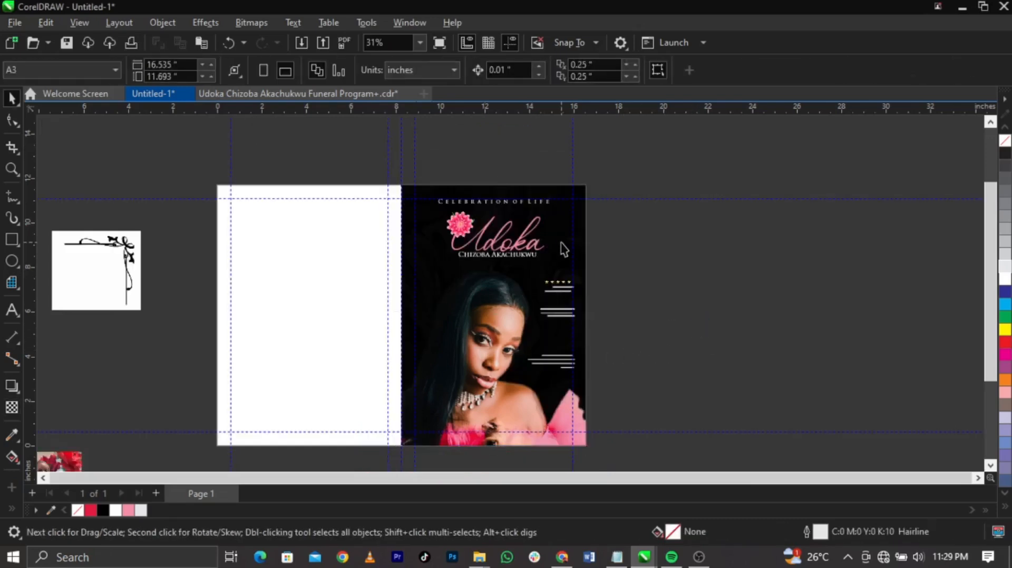
Step: Reopen the cover's PowerClip, lower the marble texture's transparency so the pattern shows more strongly, and finish editing
double_click(563, 244)
click(12, 407)
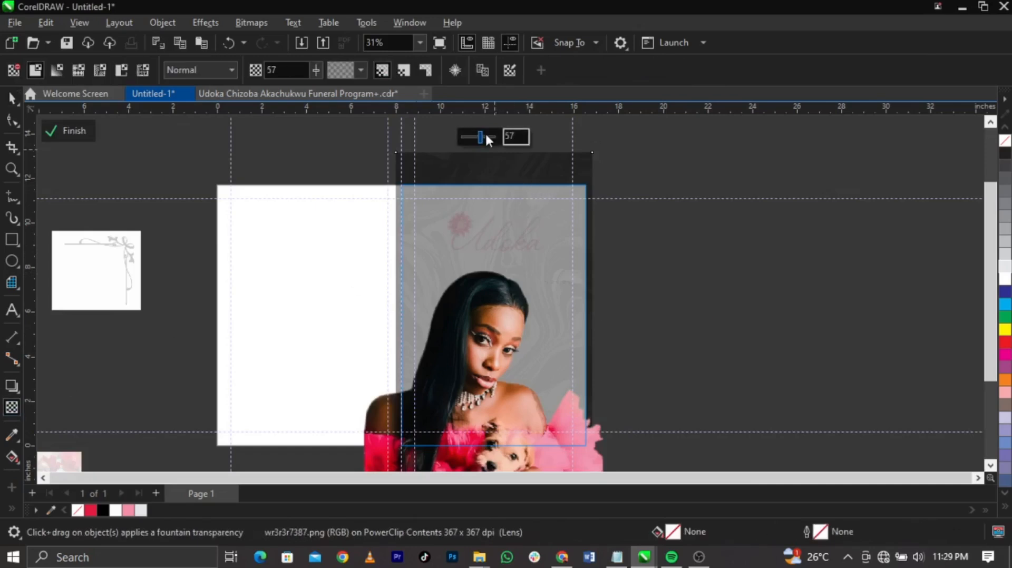
drag(485, 132, 473, 134)
click(748, 305)
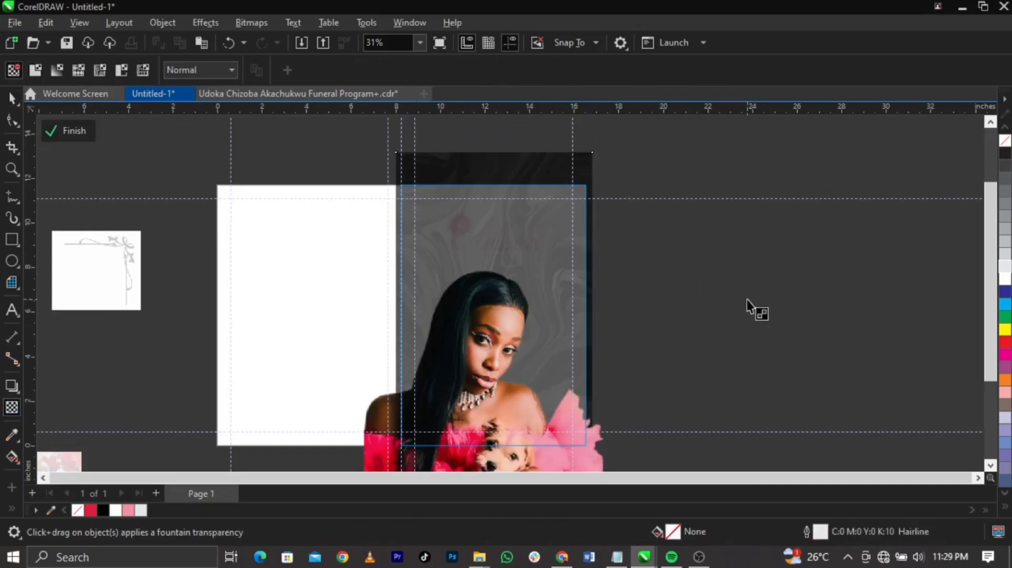
key(space)
ctrl+click(749, 307)
Step: Examine the marble texture on the cover around the star tribute, the portrait and the service details
scroll(484, 229, up, 1)
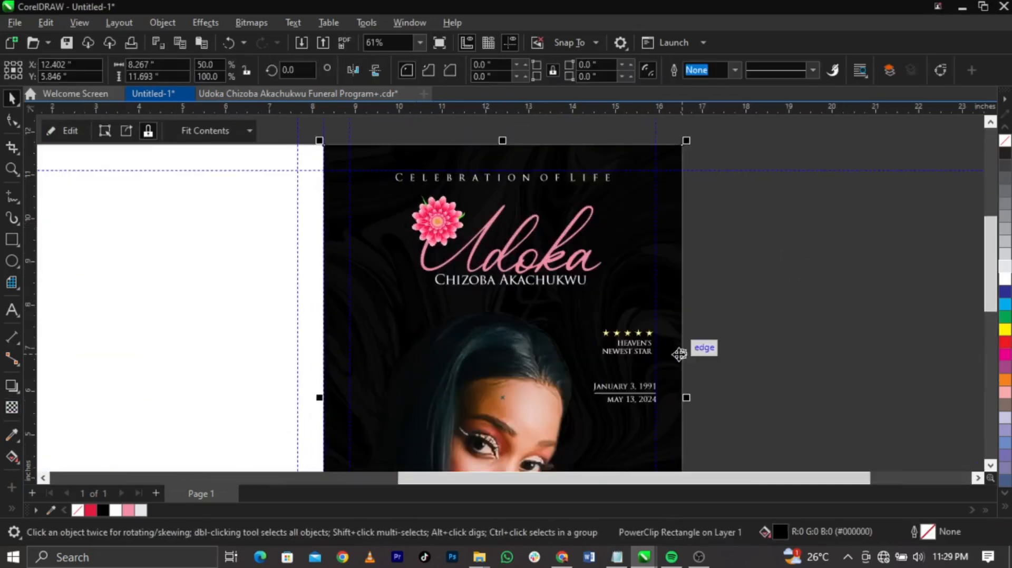
scroll(679, 355, up, 1)
scroll(599, 267, up, 1)
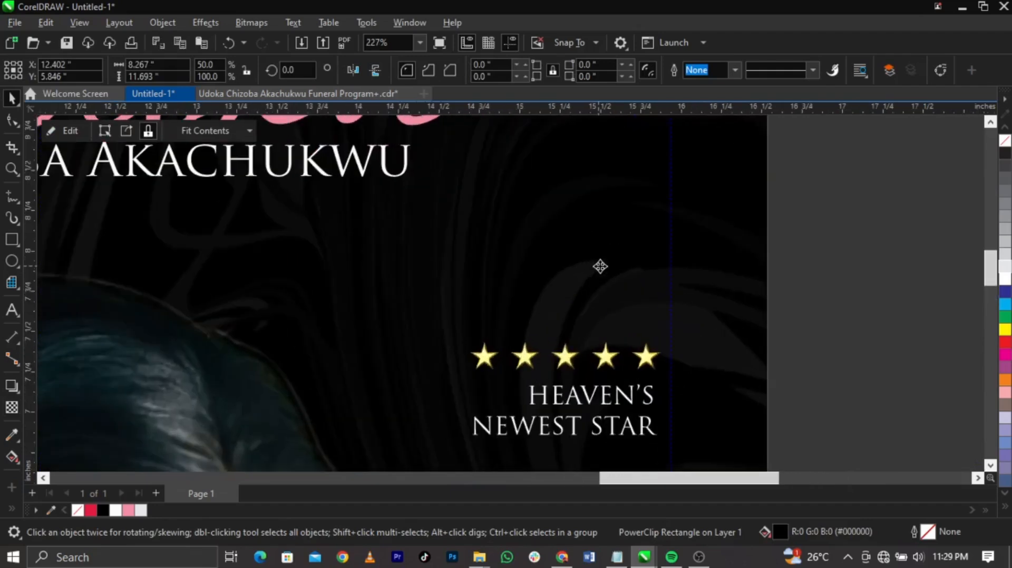
scroll(580, 261, down, 2)
scroll(406, 295, down, 1)
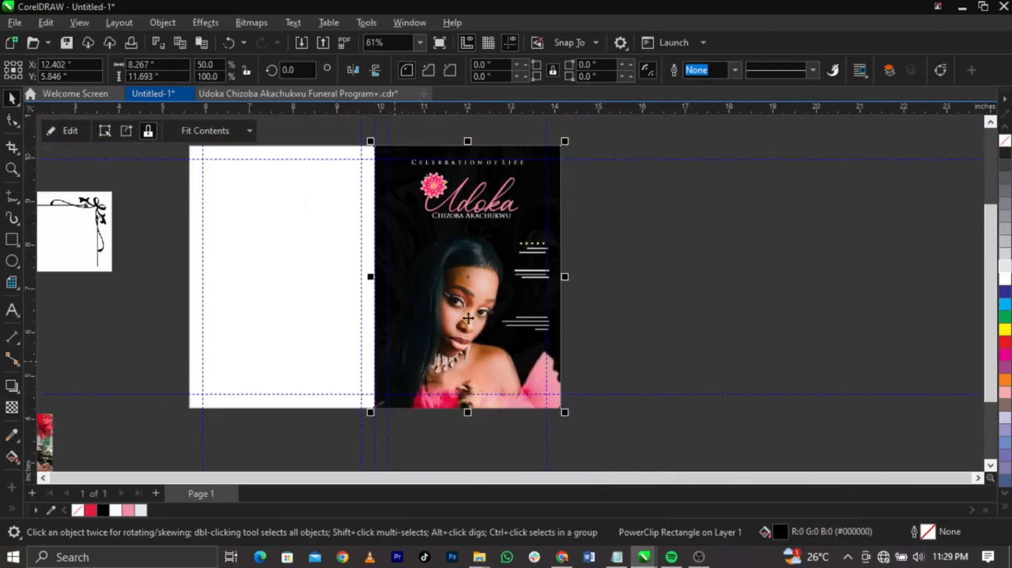
scroll(506, 406, up, 1)
scroll(511, 344, up, 1)
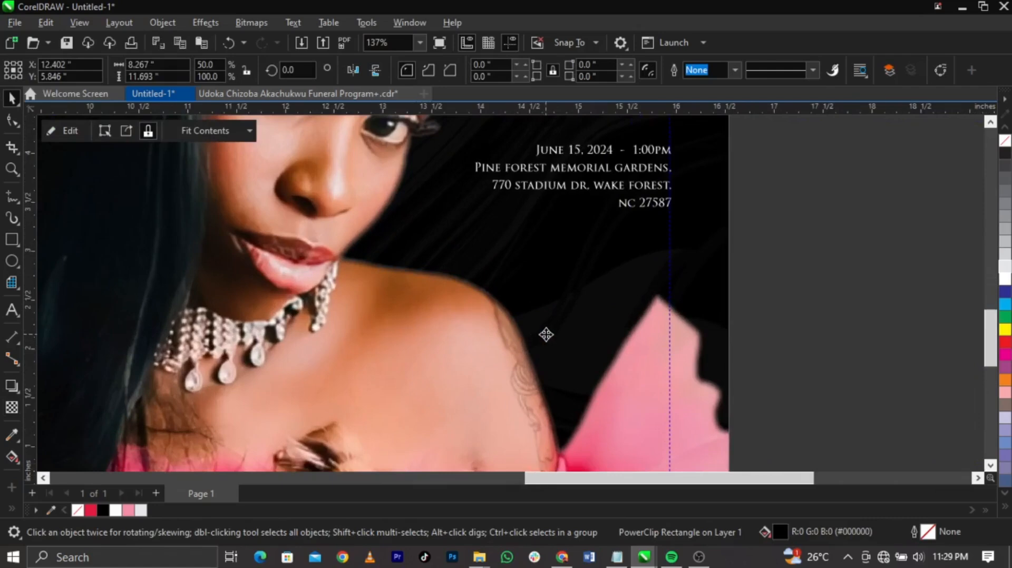
scroll(545, 334, down, 3)
scroll(515, 241, up, 2)
click(744, 308)
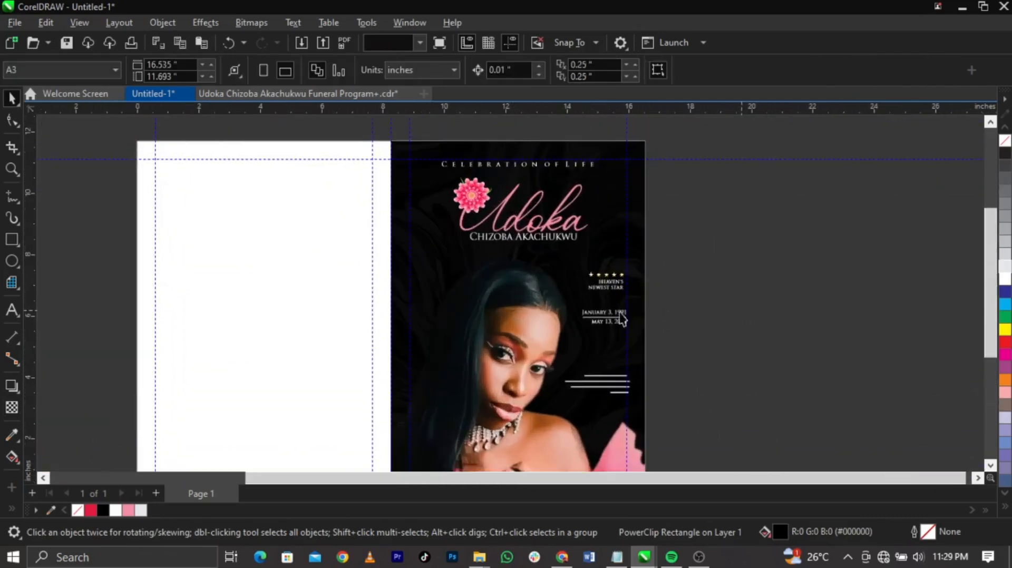
scroll(617, 313, down, 2)
Step: Fill the blank left-hand page rectangle with black
click(310, 332)
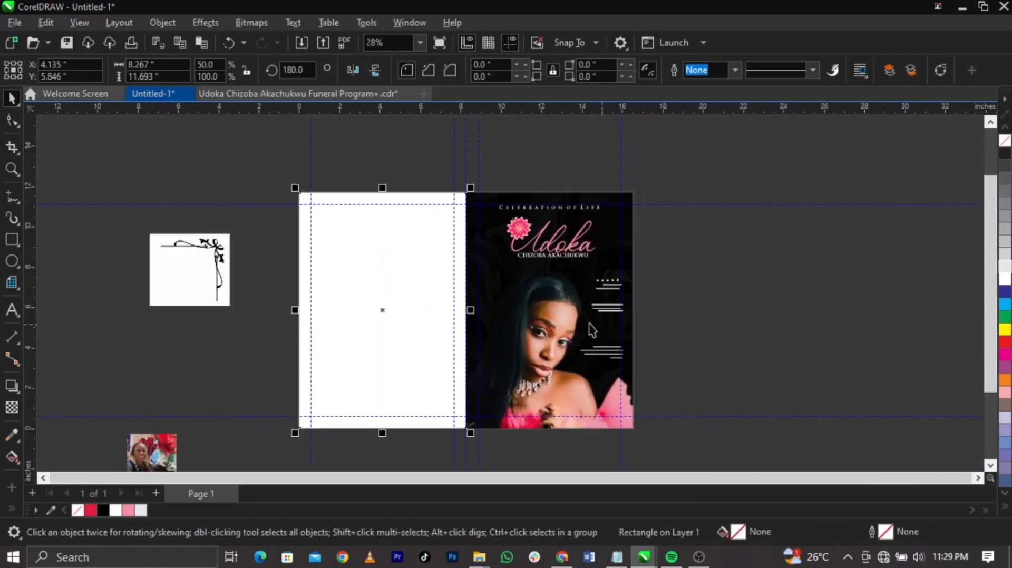
click(539, 316)
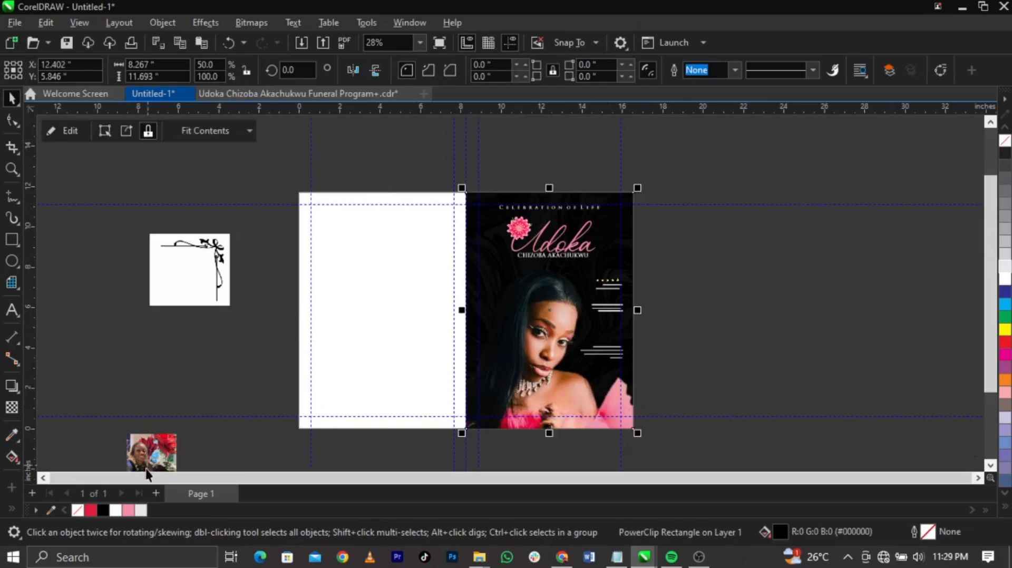
click(305, 418)
click(397, 385)
click(103, 510)
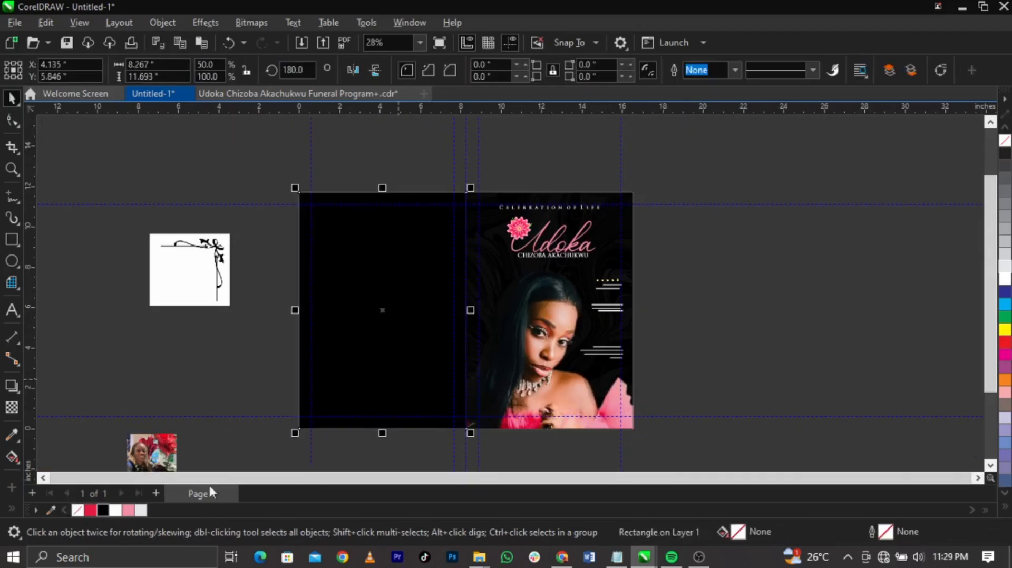
click(316, 448)
Step: Copy the marble texture from inside the cover's PowerClip and paste it outside the PowerClip
double_click(571, 326)
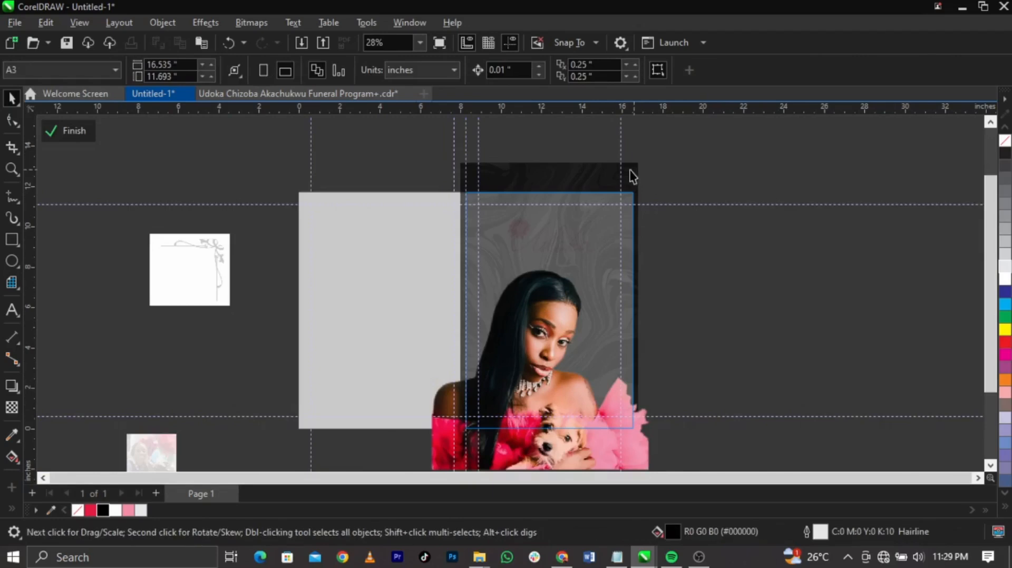
double_click(632, 172)
key(ctrl+c)
ctrl+click(717, 290)
key(ctrl+v)
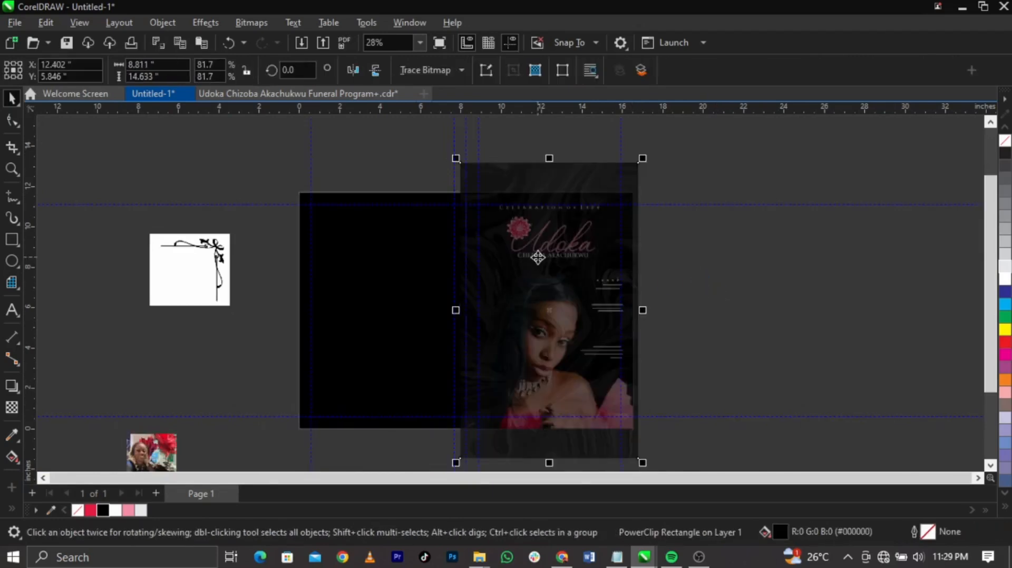
Step: PowerClip the texture copy inside the black left-hand page and move it to about X 4.2 in, covering that page
right_click(540, 293)
click(569, 320)
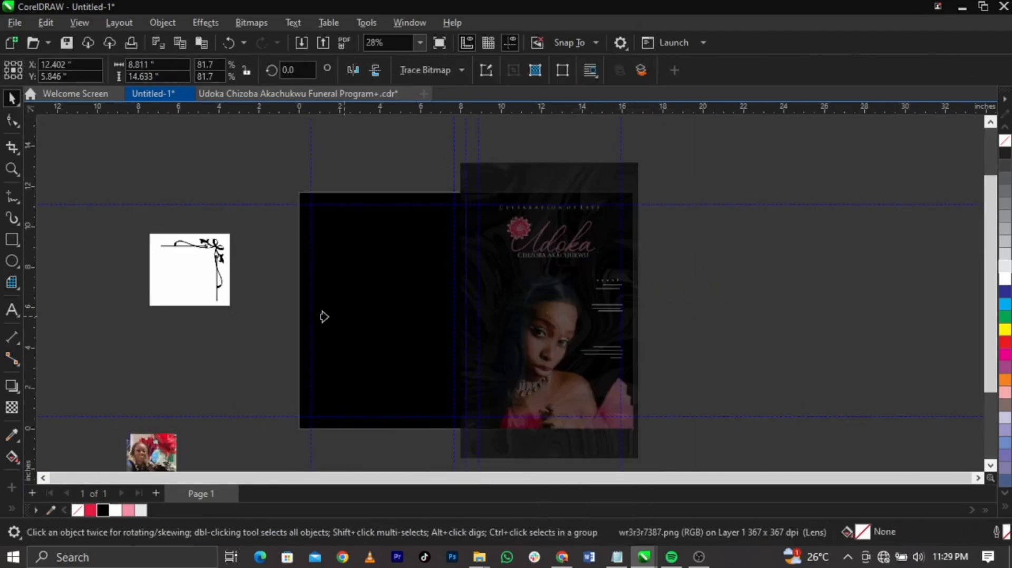
click(323, 316)
double_click(343, 320)
drag(460, 332, 353, 344)
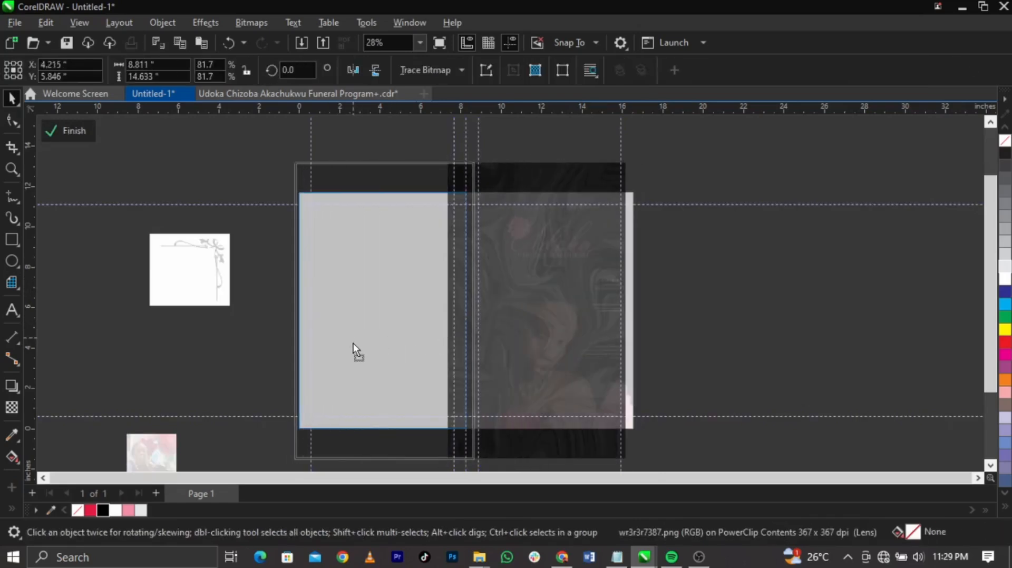
ctrl+click(720, 339)
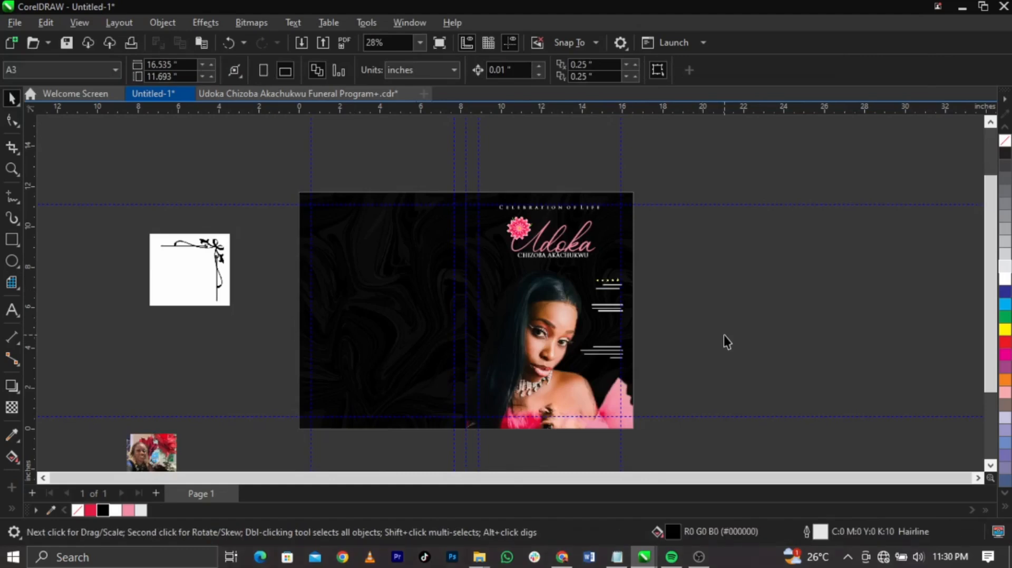
key(F4)
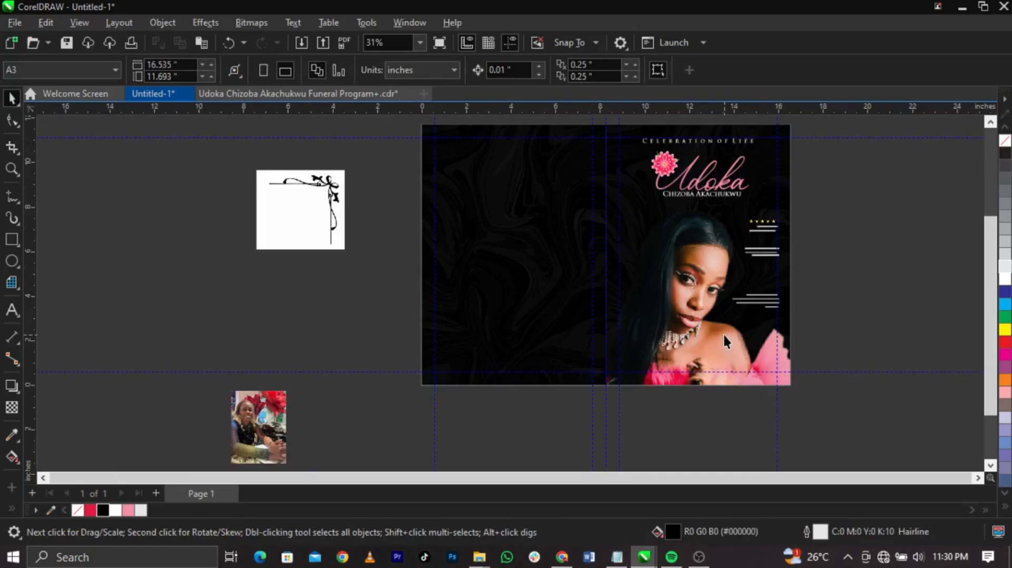
scroll(725, 337, down, 2)
scroll(725, 340, up, 2)
scroll(546, 308, down, 1)
scroll(590, 245, up, 1)
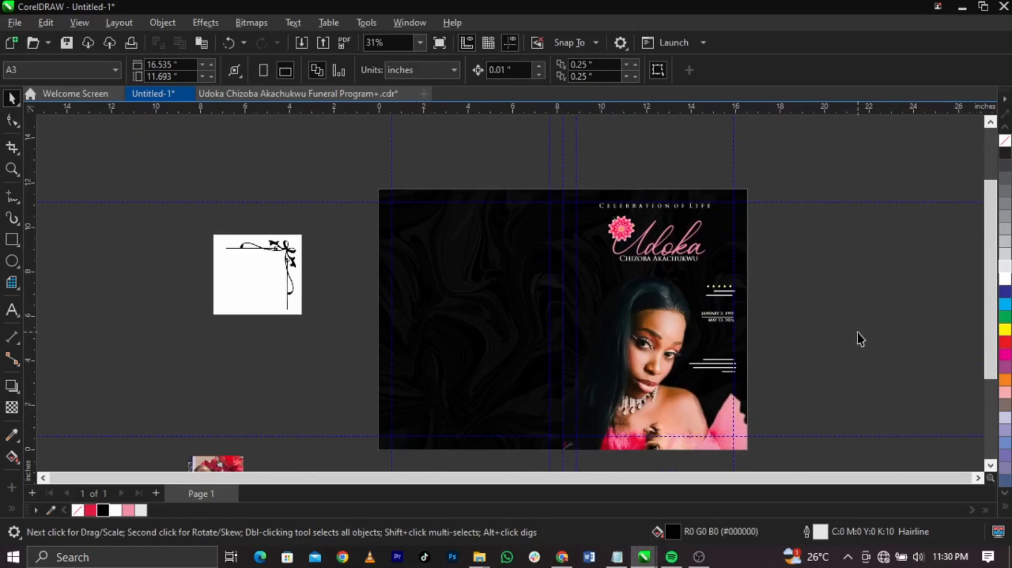
scroll(276, 242, down, 1)
scroll(298, 336, up, 1)
Step: Try to recolour the floral corner ornament image by applying green and orange fills
drag(226, 449, 354, 302)
scroll(291, 237, up, 1)
click(211, 226)
scroll(211, 225, up, 2)
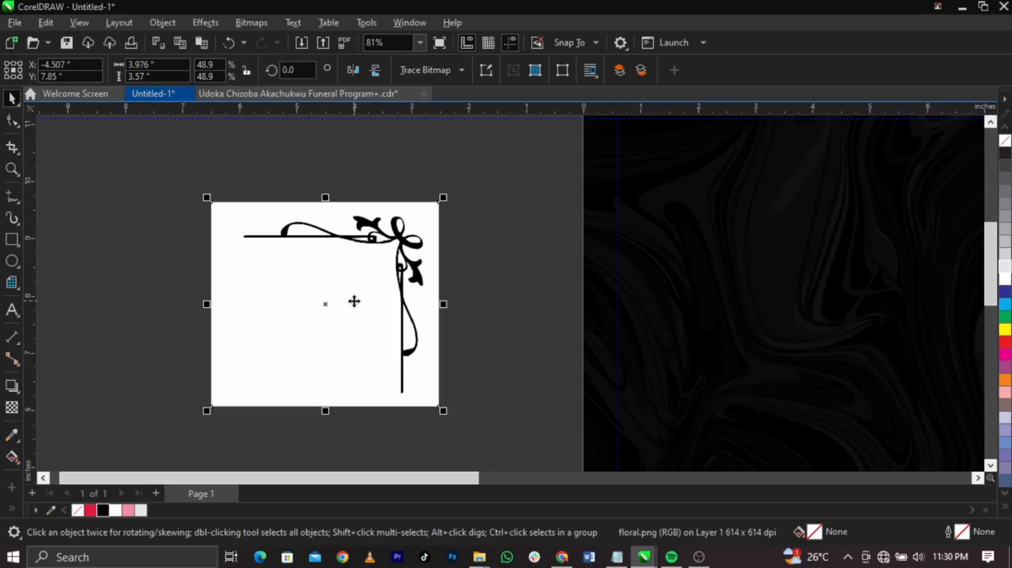
click(1007, 318)
click(1005, 380)
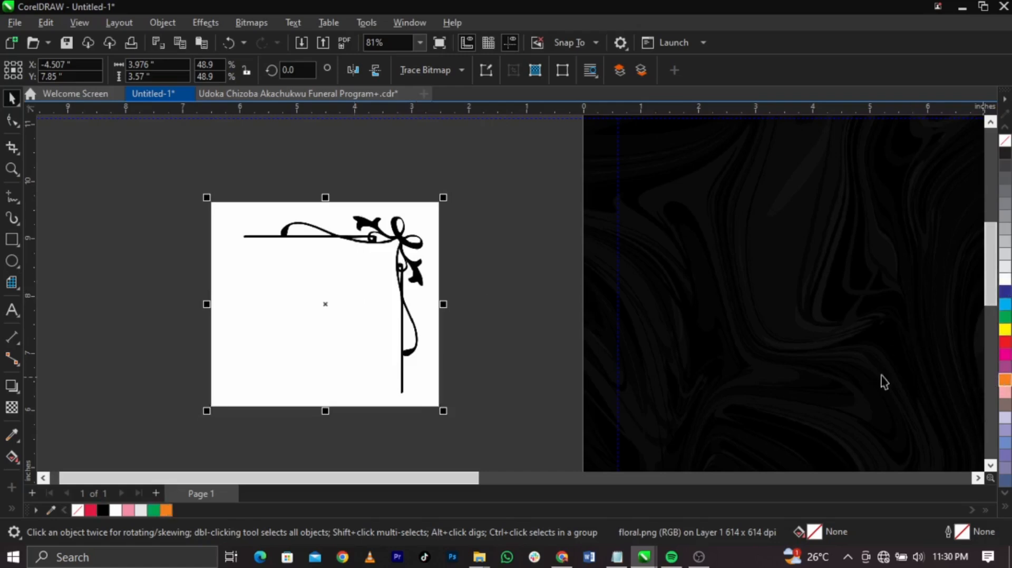
click(479, 337)
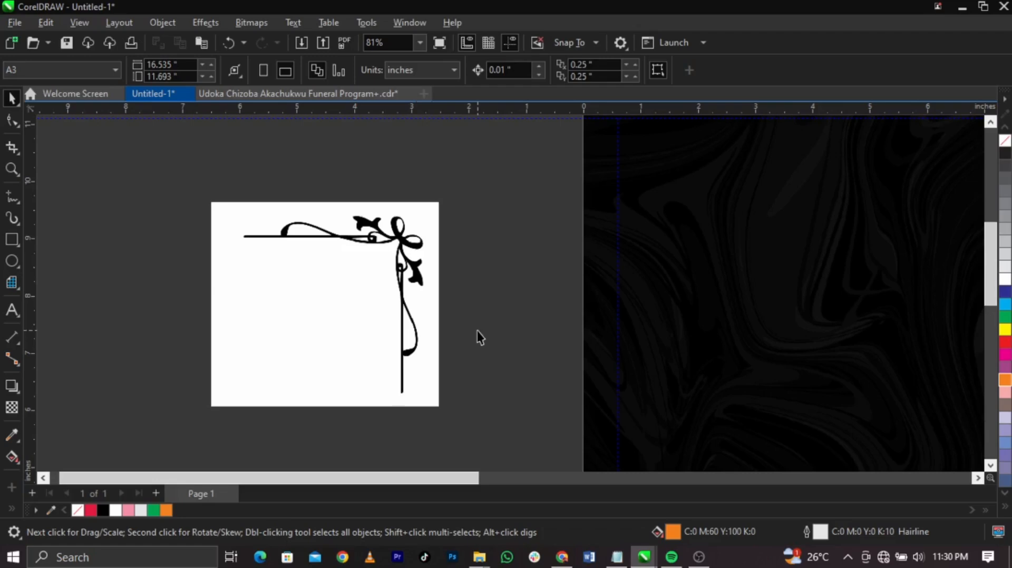
Step: Convert the floral corner ornament image to a 300 dpi RGB bitmap with anti-aliasing and a transparent background
click(332, 240)
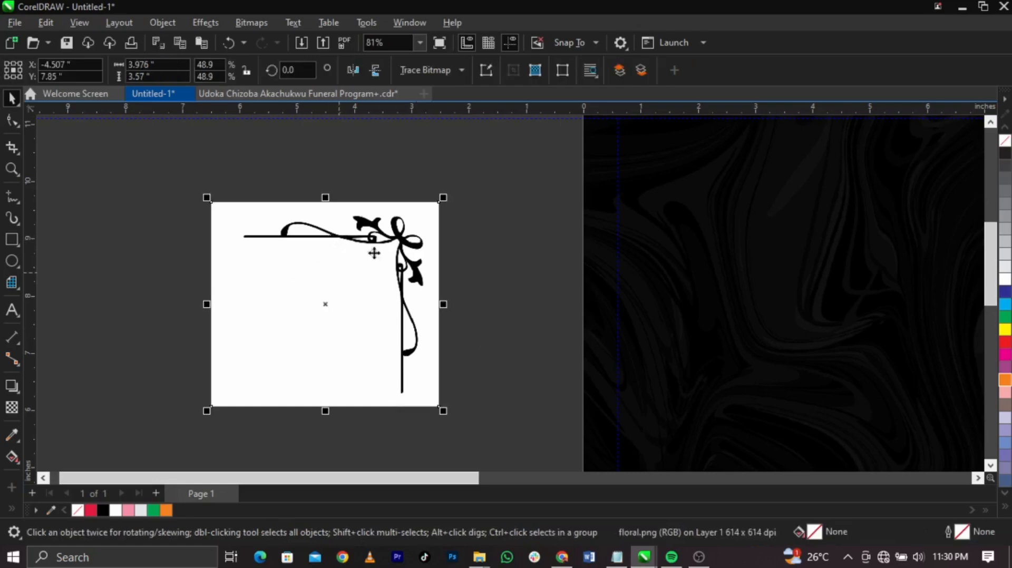
click(252, 21)
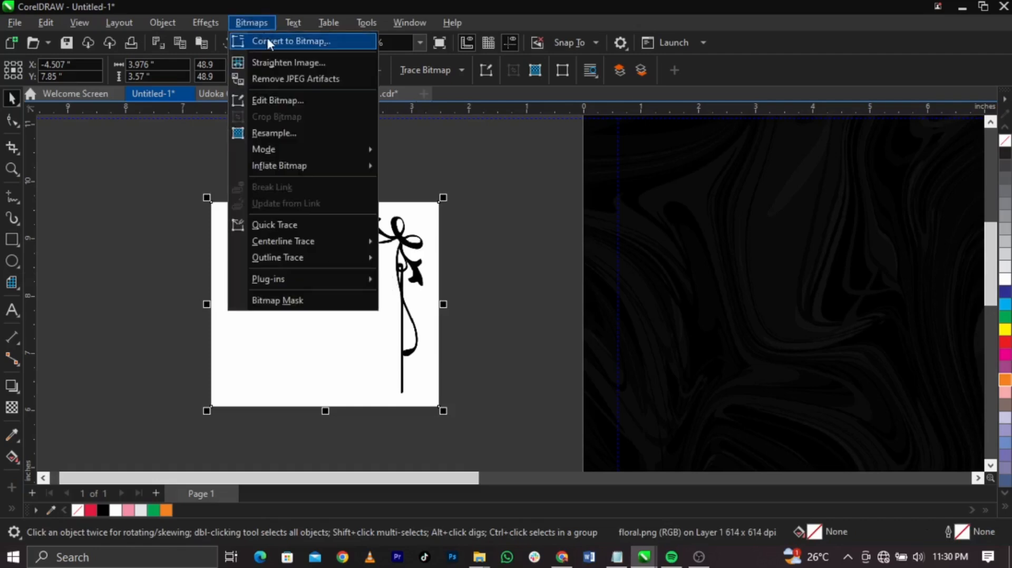
click(268, 40)
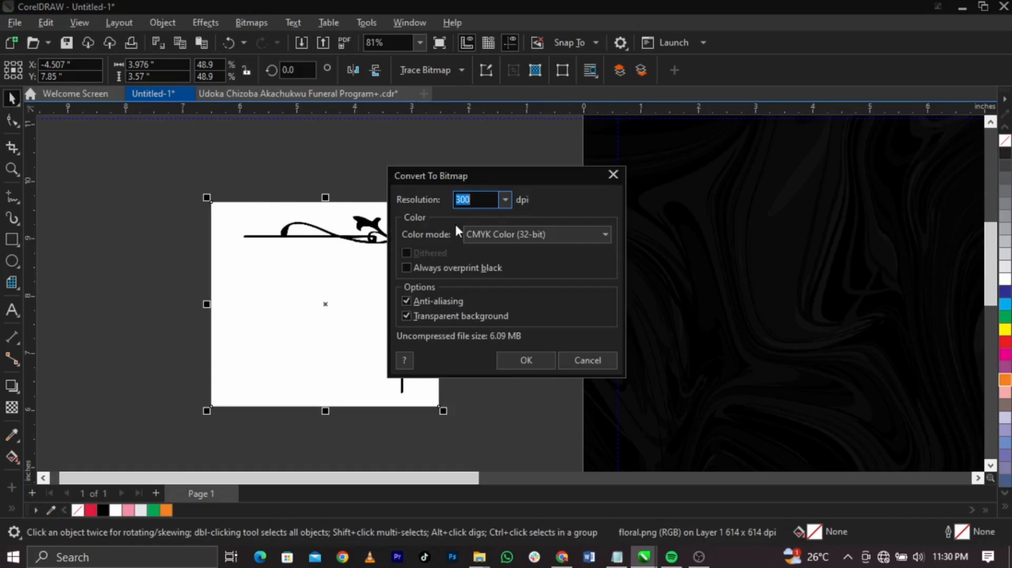
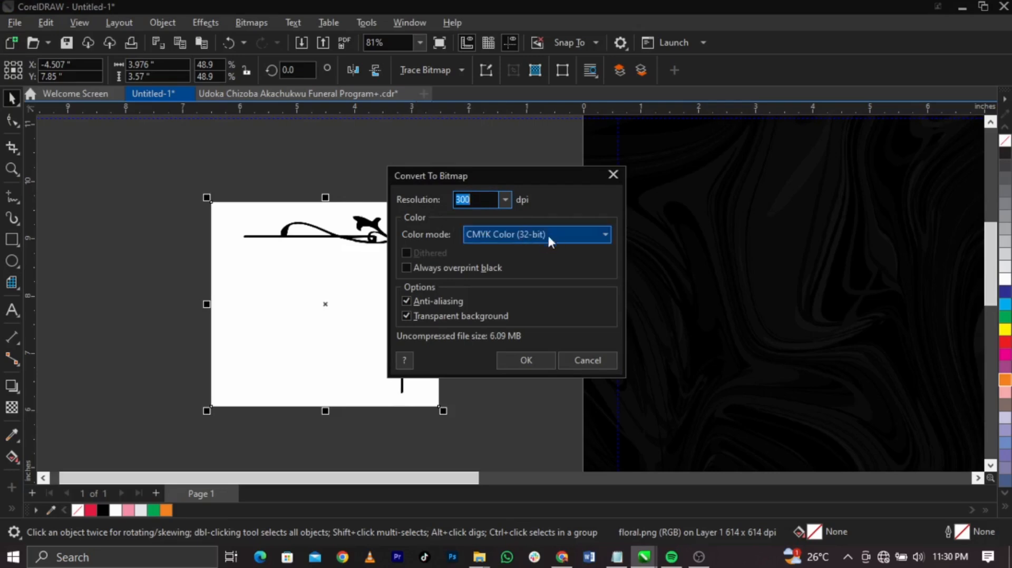
click(516, 235)
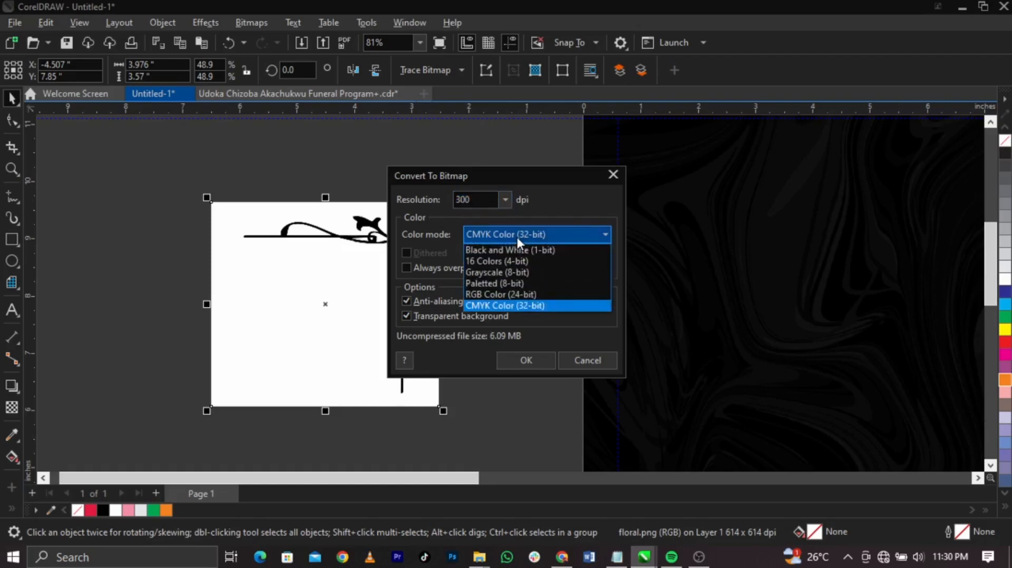
click(513, 296)
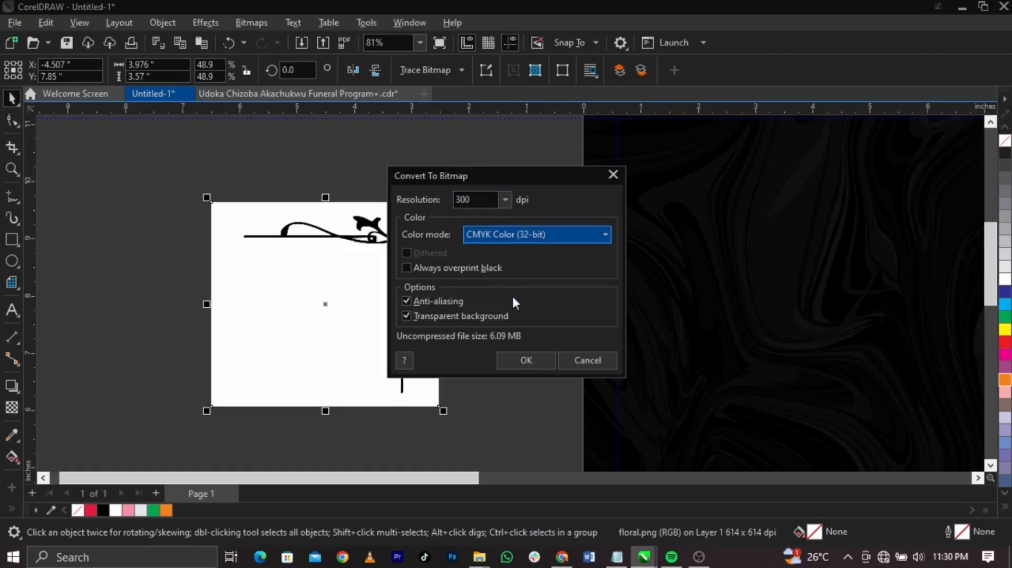
click(526, 361)
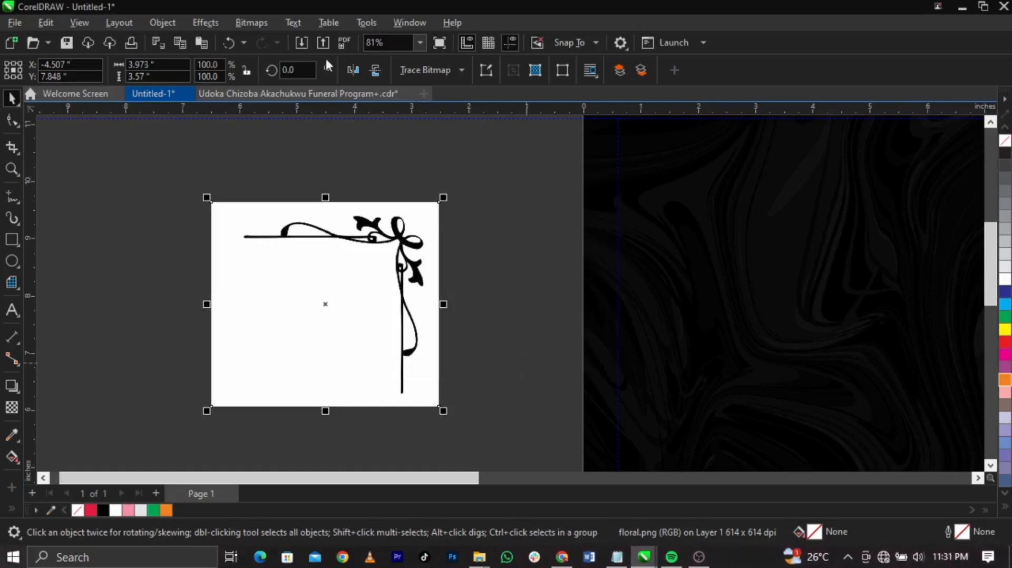
Step: Convert the floral ornament bitmap to 1-bit black and white using the Line Art method with threshold 244
click(253, 23)
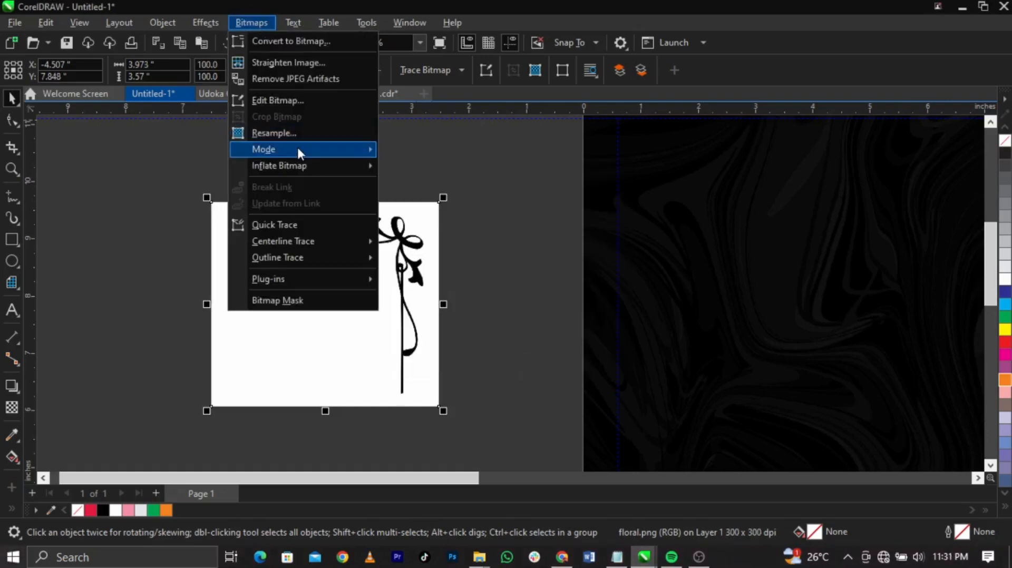
mouse_move(375, 146)
click(410, 151)
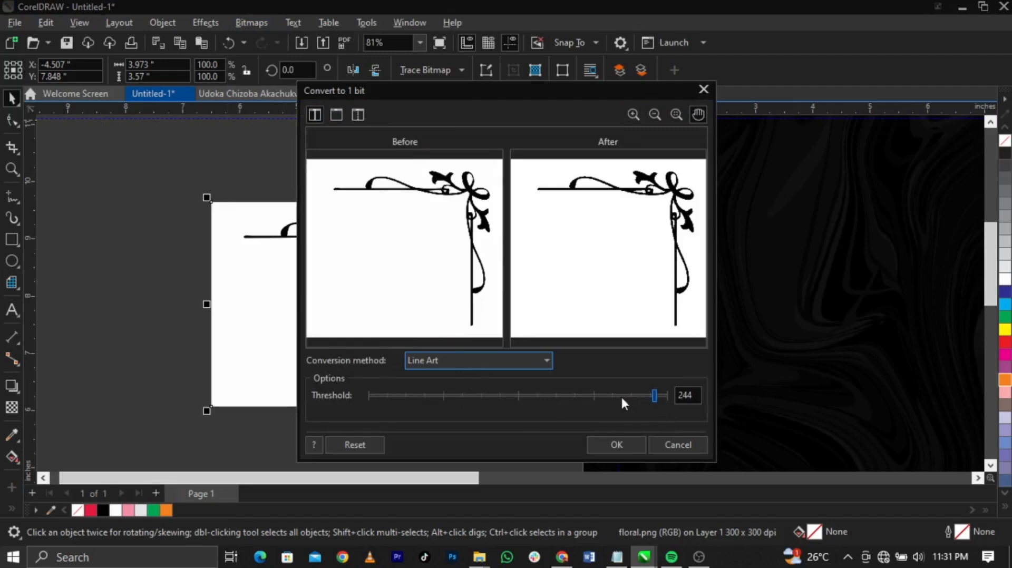
click(630, 448)
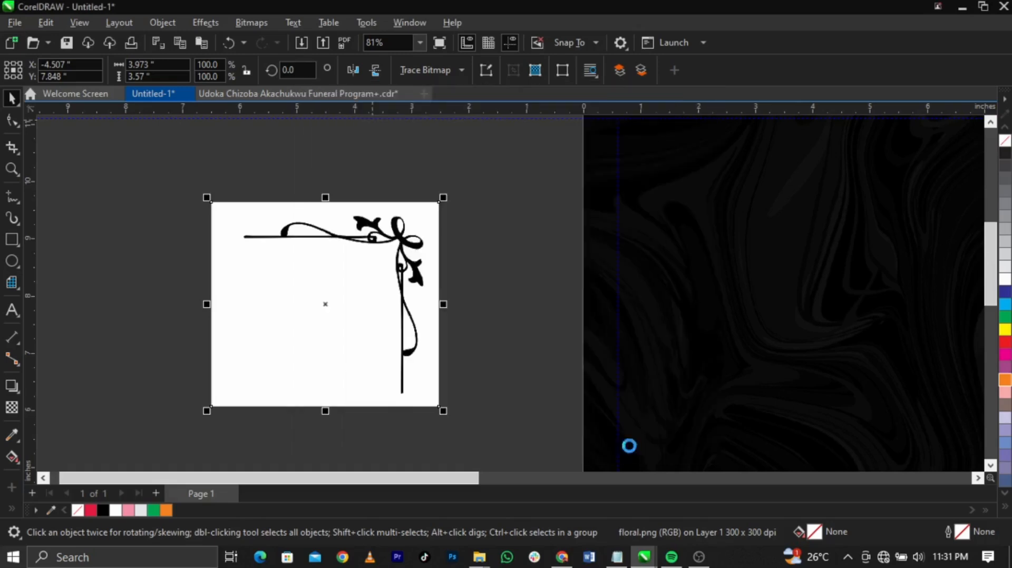
Step: Trace the floral ornament as line art with an Outline Trace, removing the background colour automatically
click(432, 71)
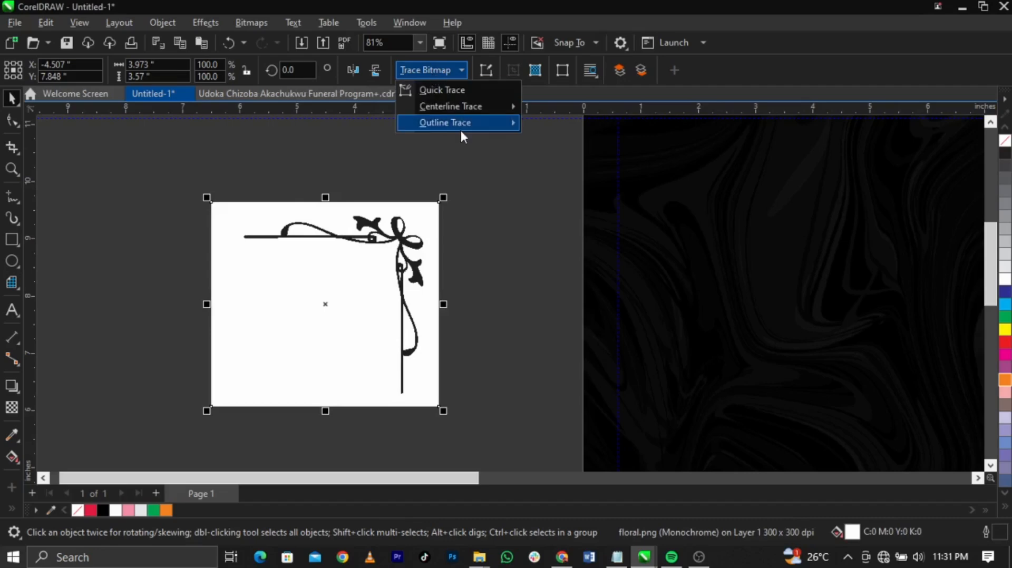
mouse_move(461, 132)
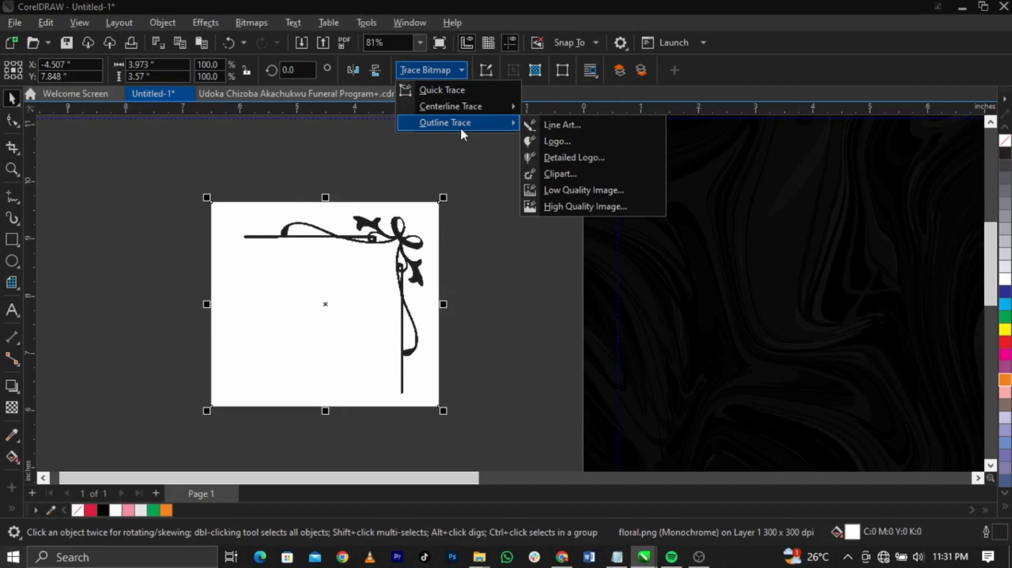
click(543, 125)
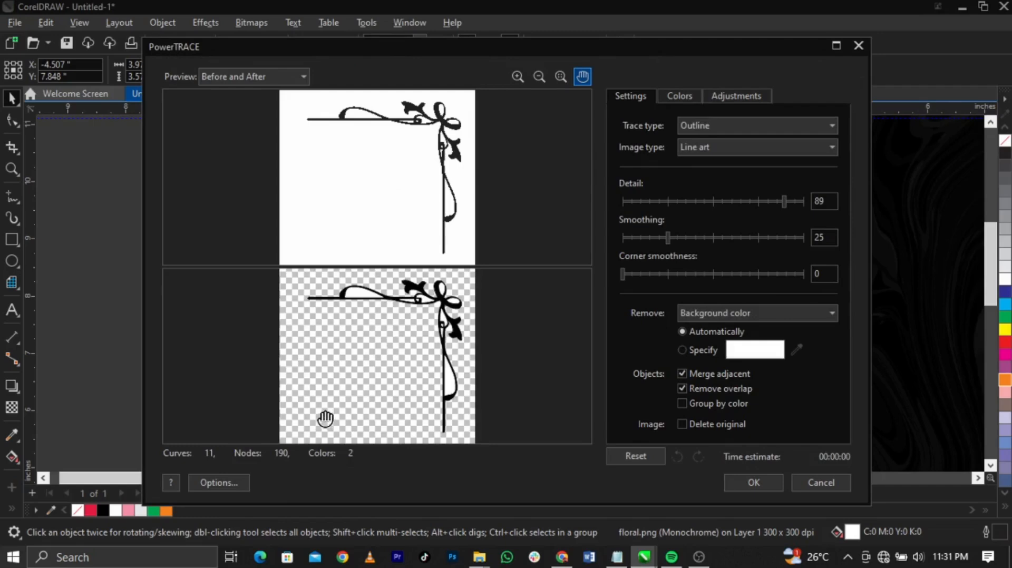
click(751, 483)
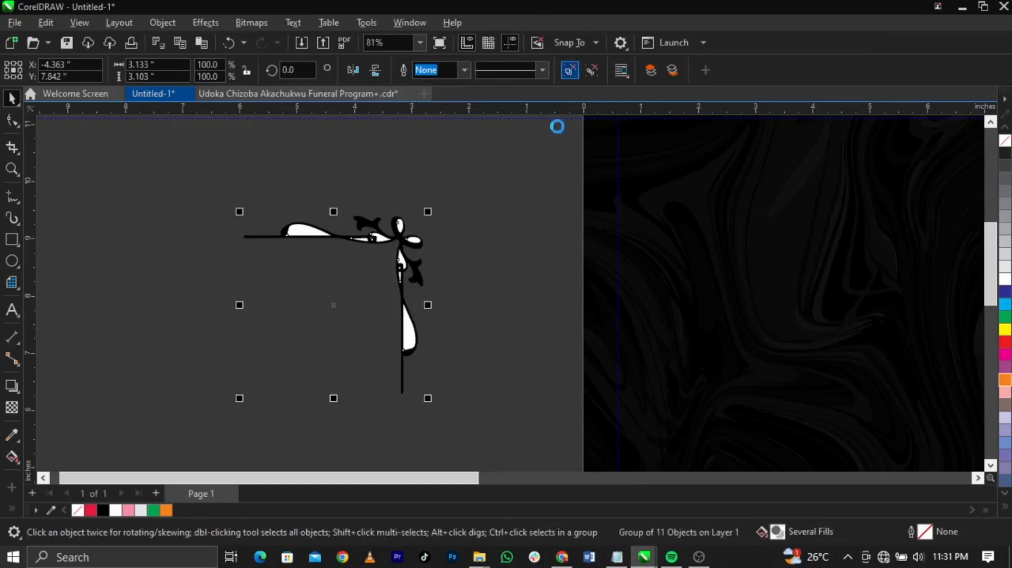
Step: Delete the white filler shapes inside the loops of the traced ornament, keeping only the black curve
mouse_move(245, 197)
mouse_down()
mouse_move(248, 226)
mouse_move(471, 286)
mouse_up()
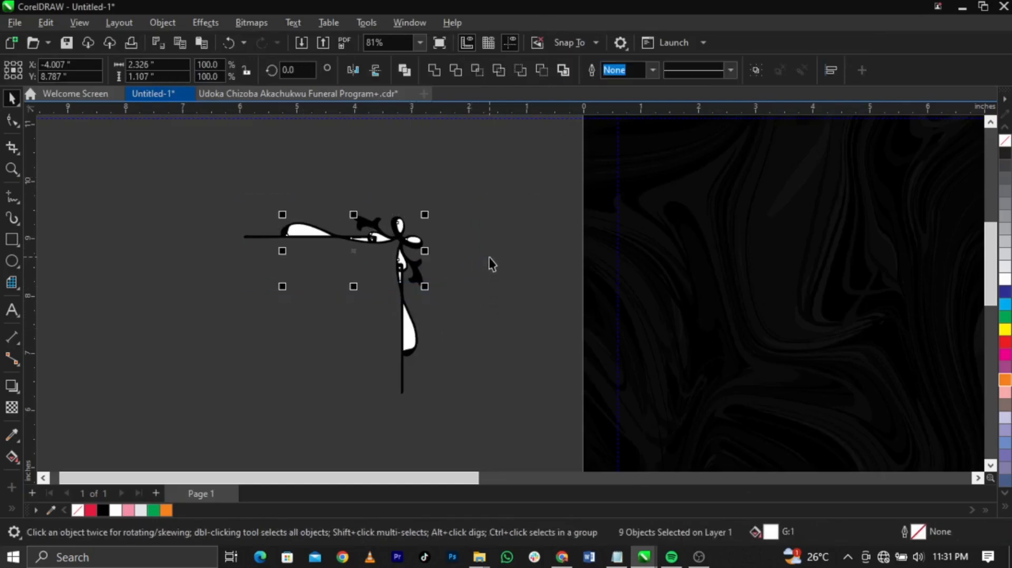
key(Delete)
drag(489, 251, 366, 408)
key(Delete)
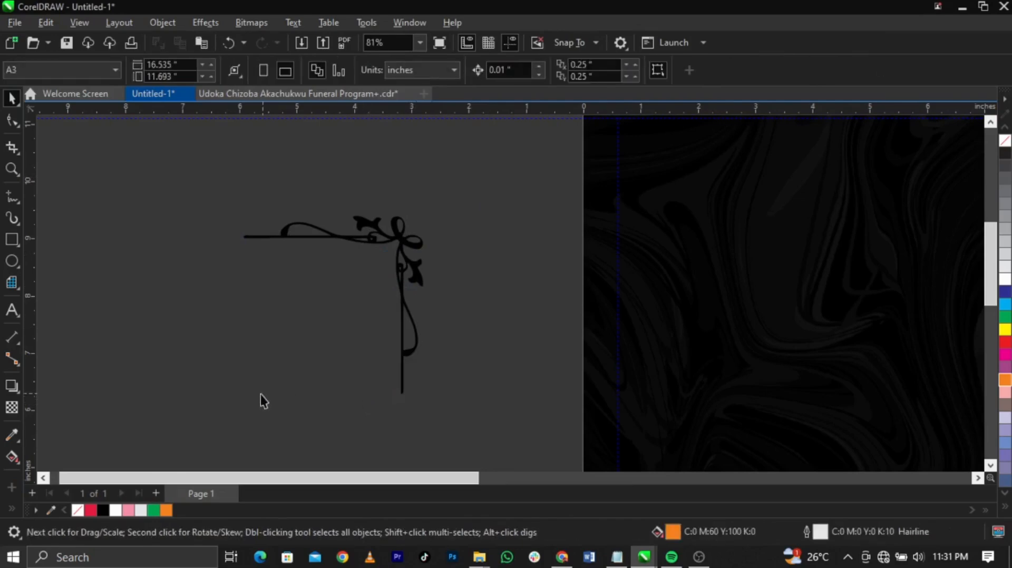
Step: Move the traced ornament onto the black left-hand page and fill it with 80% Black
drag(147, 429, 522, 172)
scroll(288, 312, down, 3)
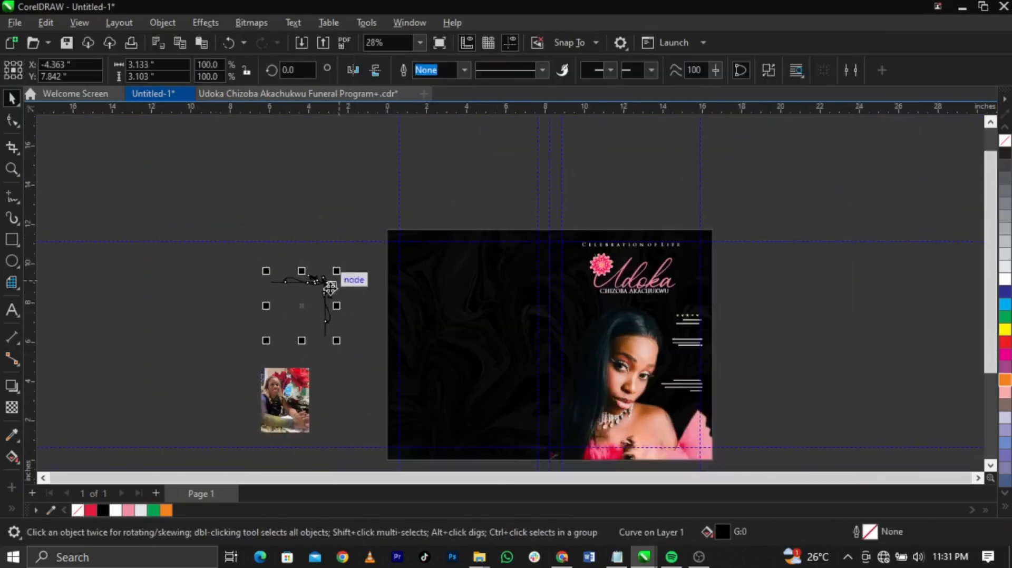
drag(330, 287, 508, 291)
scroll(508, 291, up, 2)
click(1005, 251)
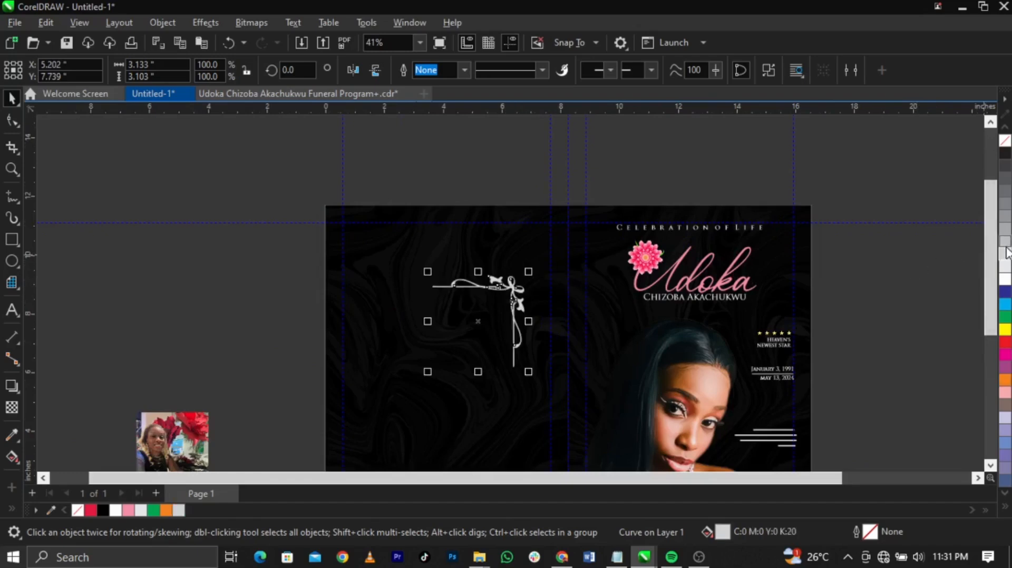
click(1006, 178)
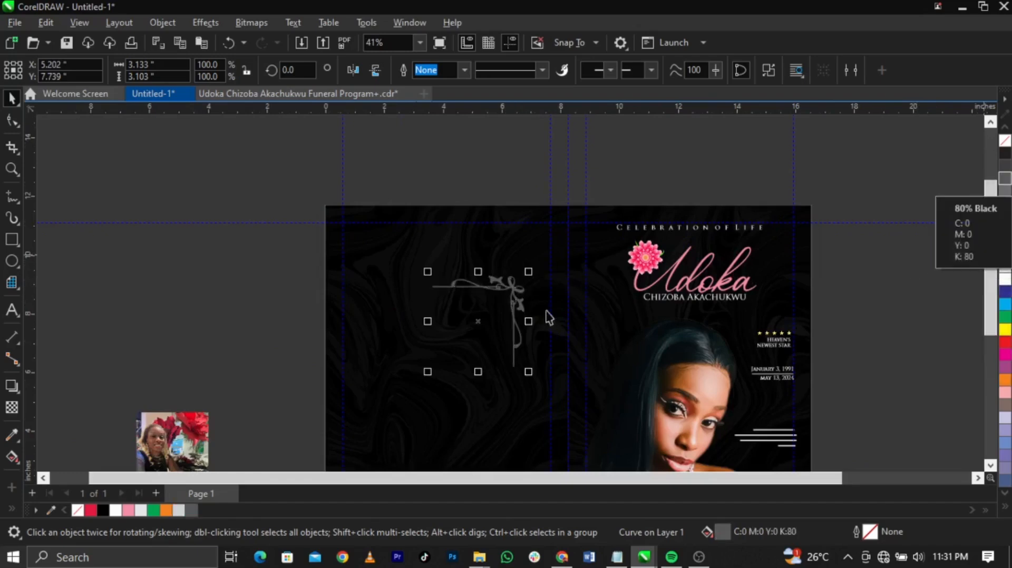
Step: Duplicate the ornament about 3.5 in lower, mirror the copy vertically and horizontally, and move it diagonally opposite the original as the lower-left corner
scroll(548, 317, up, 3)
drag(538, 290, 537, 398)
scroll(543, 253, down, 3)
scroll(457, 279, down, 3)
scroll(470, 334, up, 2)
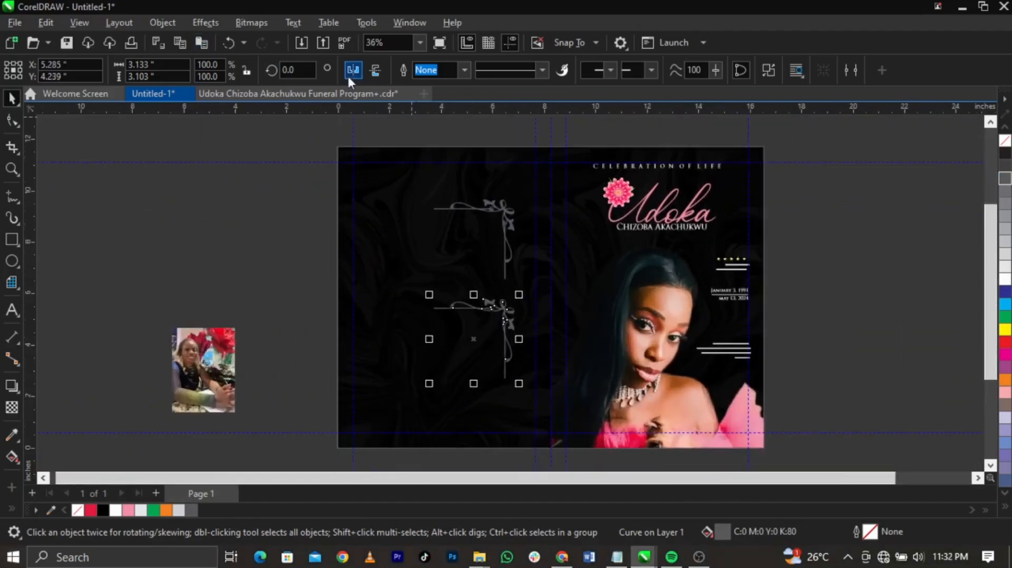
click(371, 71)
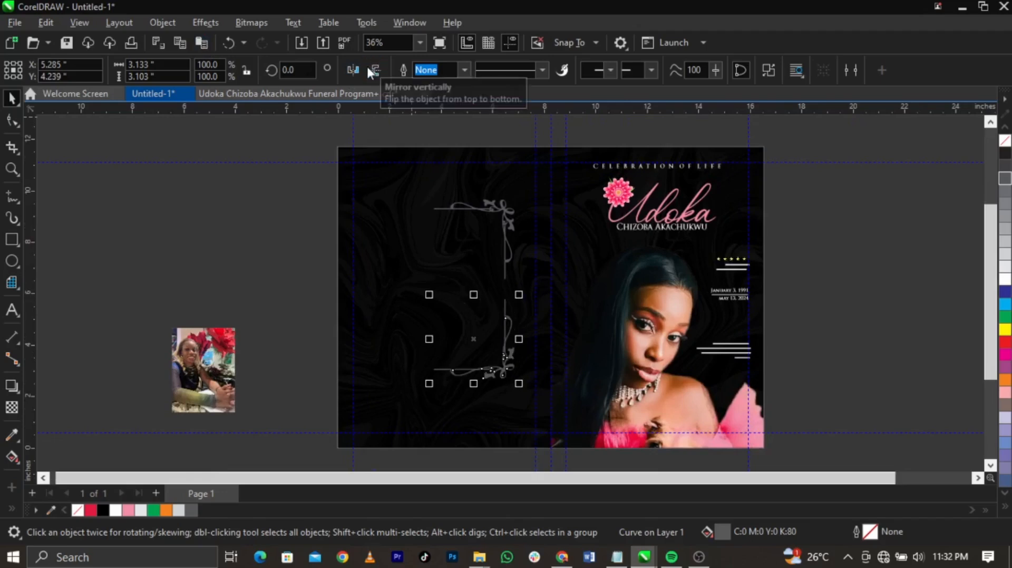
click(353, 70)
scroll(448, 314, up, 1)
drag(446, 327, 384, 343)
Step: Scale both corner ornaments to 88.9% and move the lower-left one to about X 3.02 in, Y 5.0 in
shift+click(515, 232)
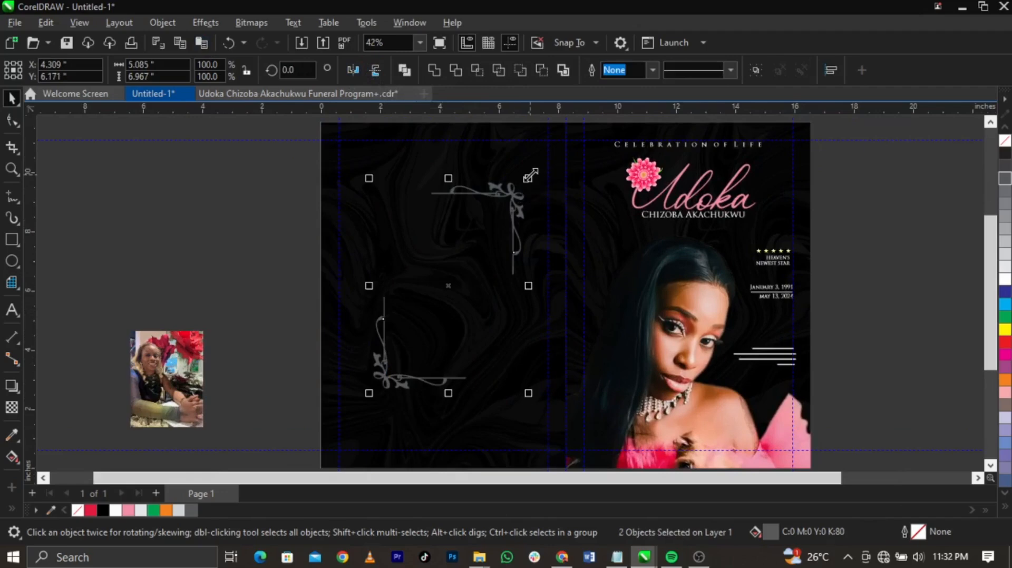
drag(530, 175, 542, 204)
key(Escape)
scroll(496, 224, up, 2)
scroll(475, 193, down, 2)
scroll(356, 398, up, 3)
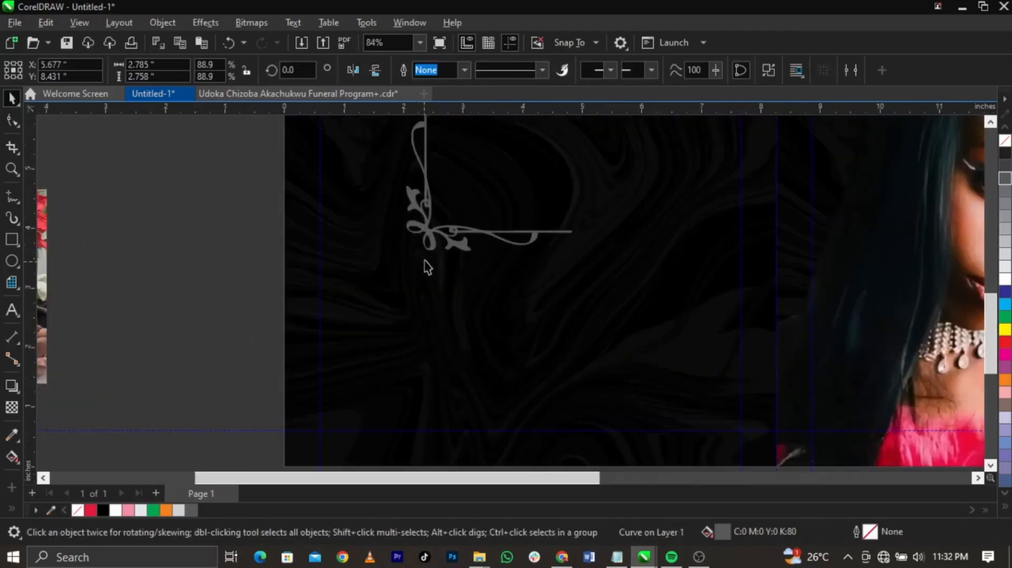
drag(432, 244, 406, 243)
scroll(378, 337, down, 3)
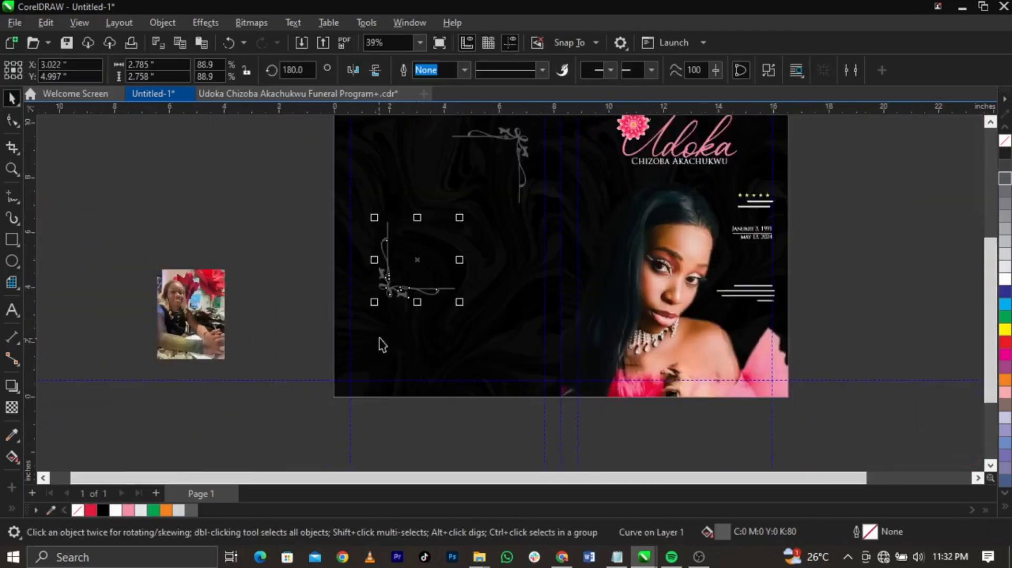
scroll(435, 195, up, 1)
click(279, 269)
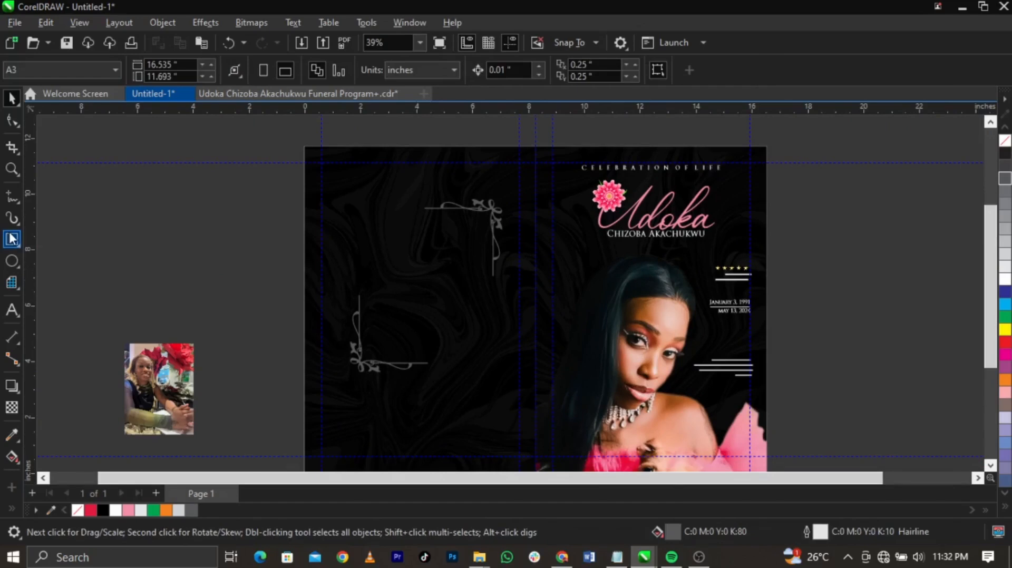
Step: Draw a rectangle about 4.11 by 5.03 in between the two corner ornaments as a photo frame
click(12, 238)
scroll(382, 255, up, 1)
drag(369, 203, 522, 389)
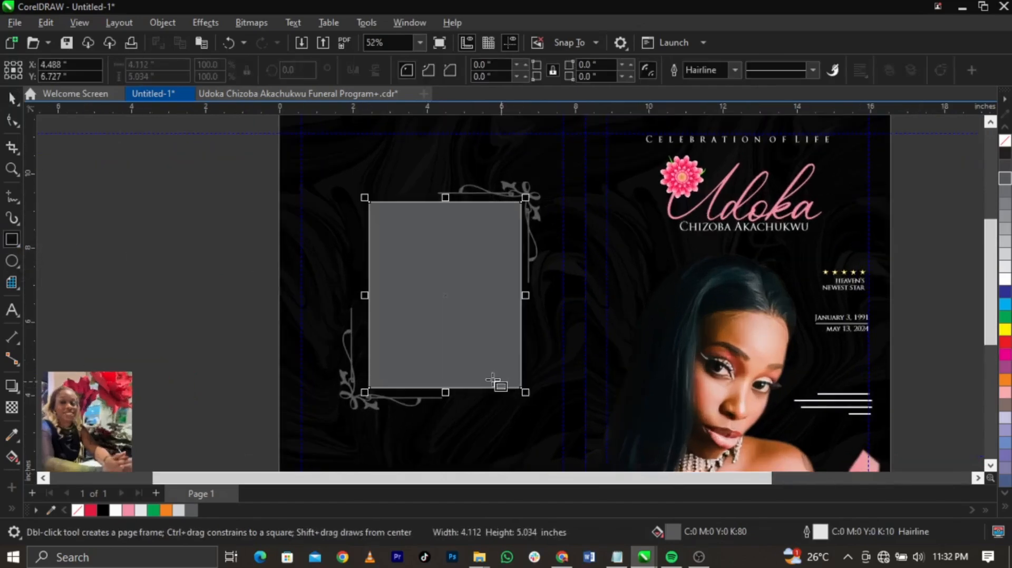
Step: Widen the photo frame rectangle to about 4.27 in and centre it between the ornaments at about X 4.37 in
scroll(387, 304, up, 2)
key(space)
drag(343, 284, 332, 284)
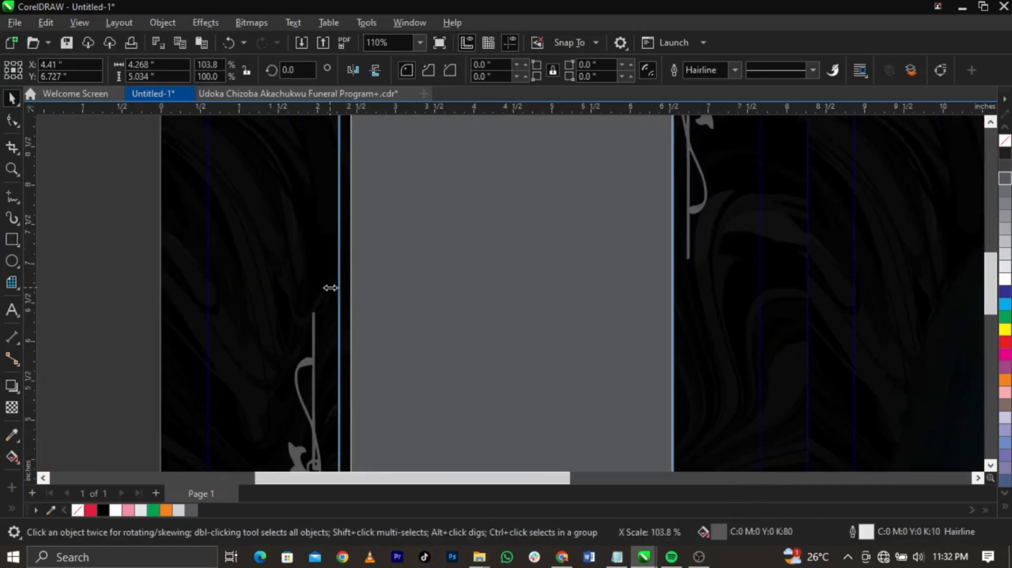
scroll(431, 386, down, 2)
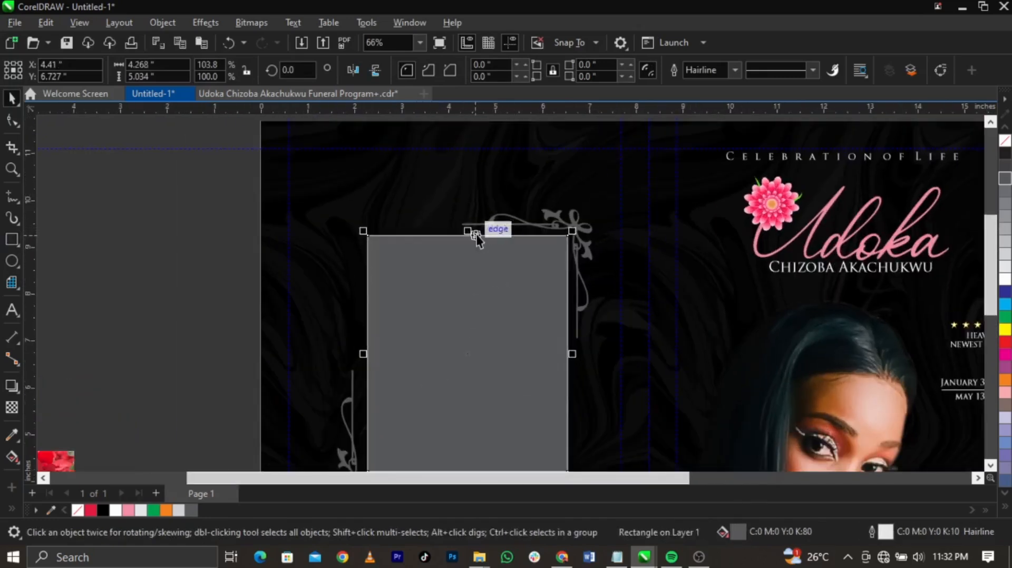
scroll(533, 307, down, 1)
scroll(474, 375, up, 2)
drag(474, 375, 470, 375)
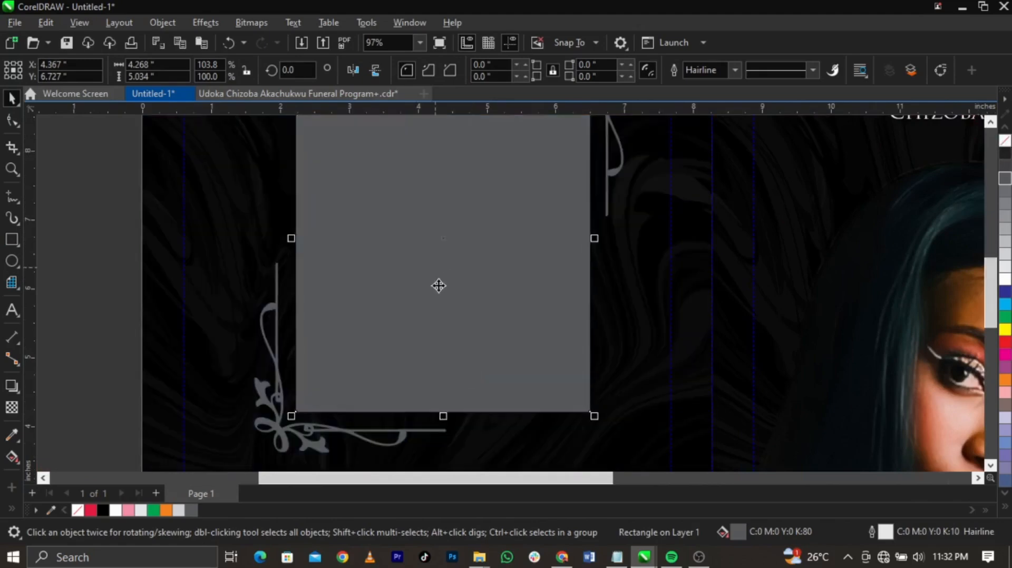
Step: Move the small portrait photo beside the left-hand page and PowerClip it inside the grey rectangle
scroll(439, 284, down, 3)
click(112, 388)
drag(113, 388, 210, 240)
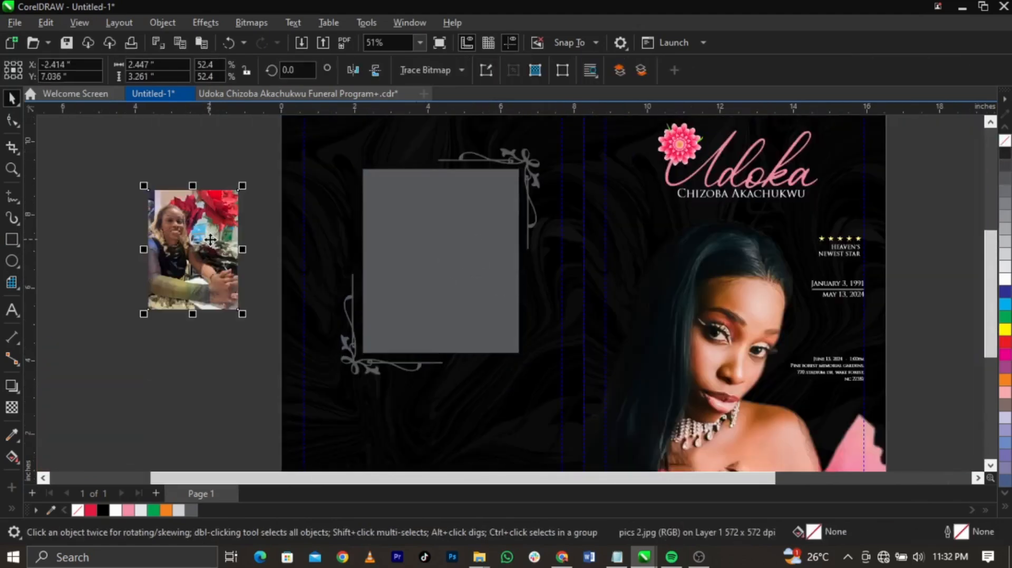
right_click(210, 240)
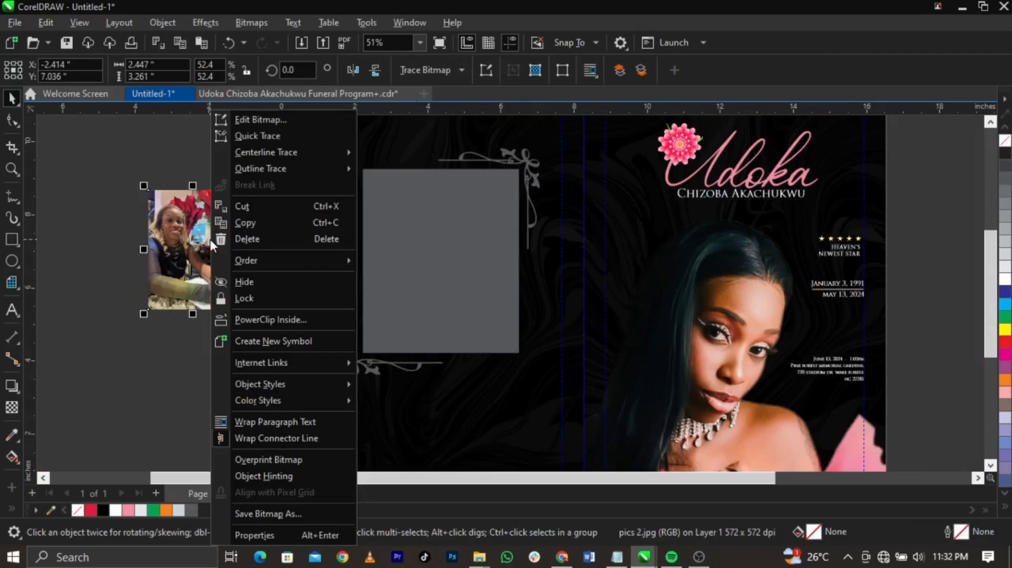
click(268, 319)
click(372, 287)
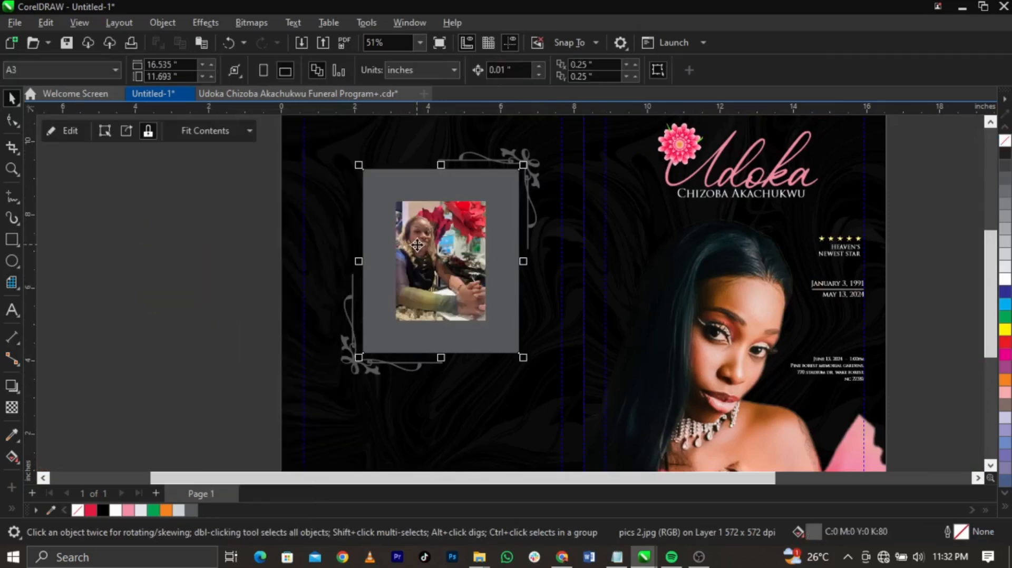
Step: Enlarge the photo inside the frame to about 4.61 by 6.15 in, shifted down to about Y 6.52 in, and remove the frame's outline
double_click(442, 273)
click(484, 212)
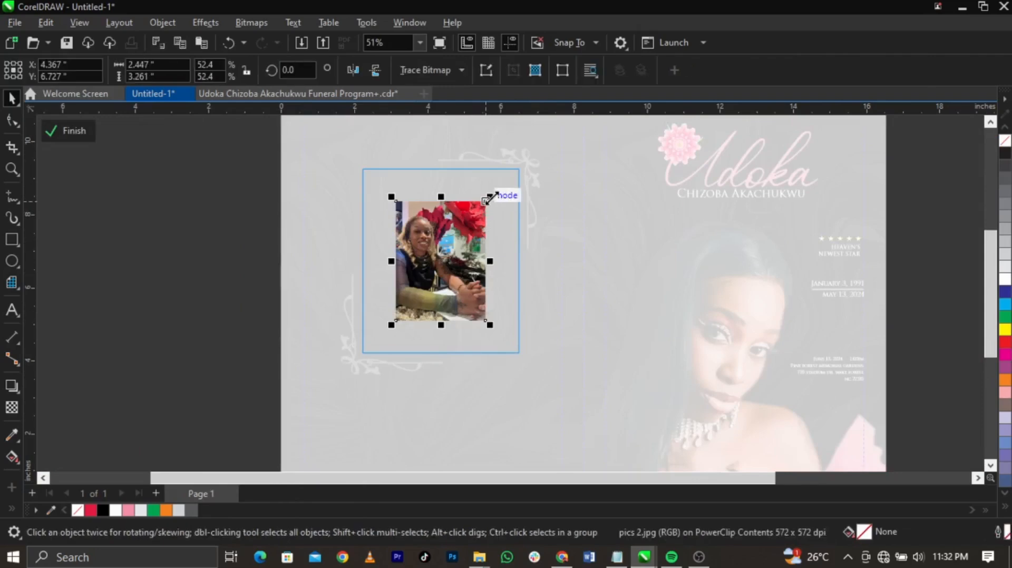
drag(491, 197, 530, 151)
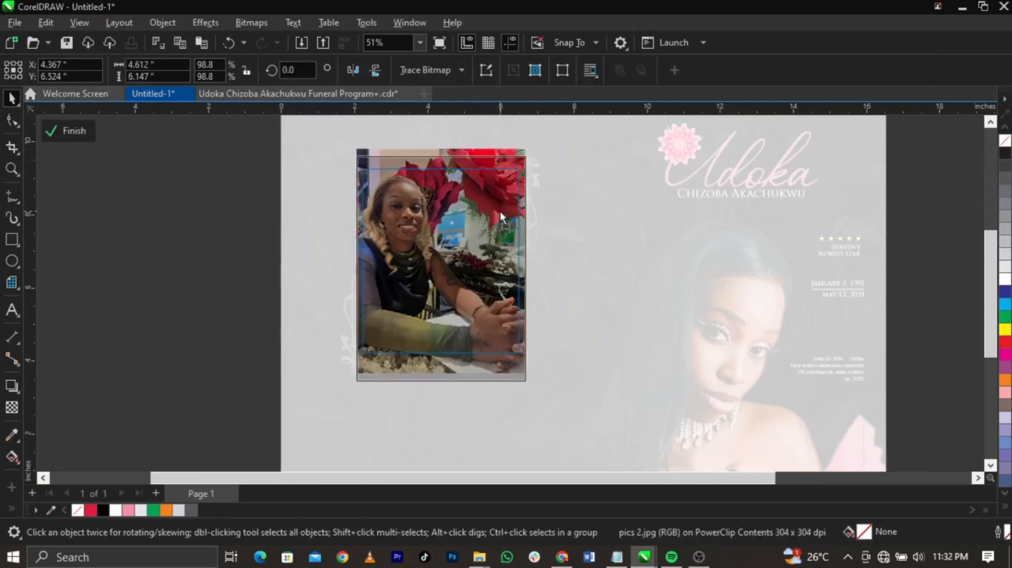
ctrl+click(180, 271)
click(408, 276)
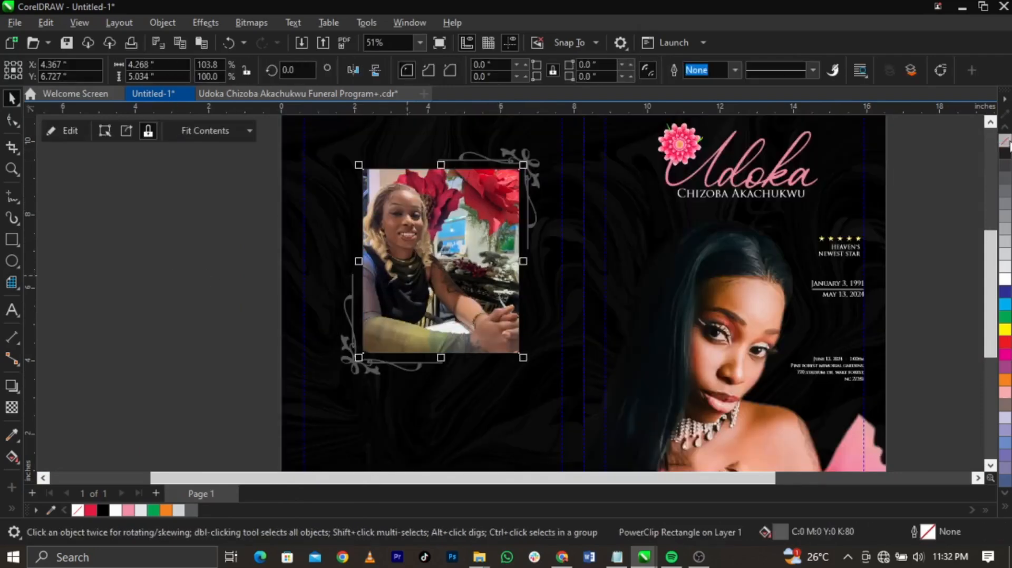
Step: Group the framed photo with its two corner ornaments and centre the group horizontally on the back cover
click(929, 212)
key(F3)
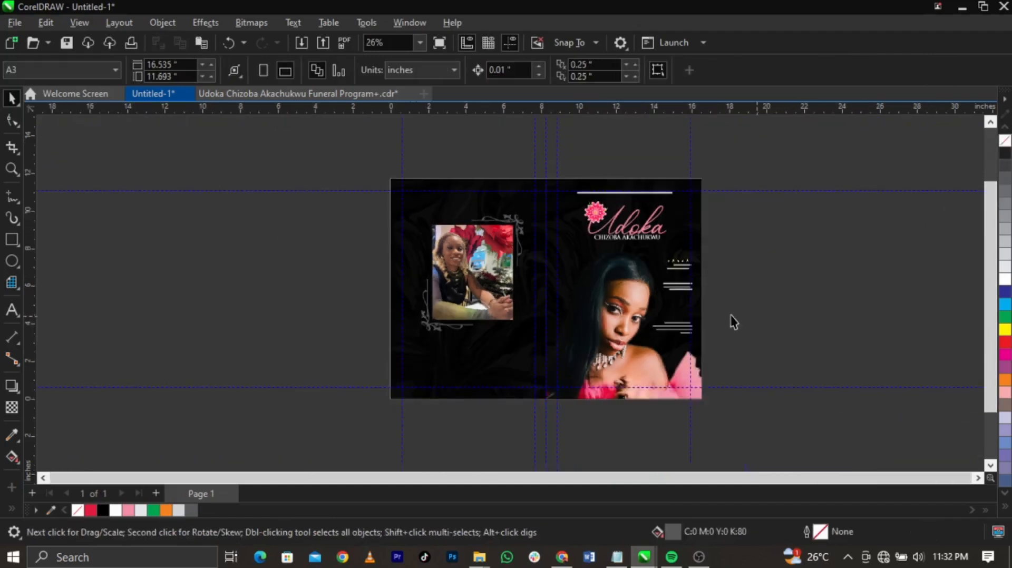
key(z)
drag(301, 161, 746, 429)
key(space)
drag(324, 369, 556, 165)
key(ctrl+g)
shift+click(468, 353)
key(c)
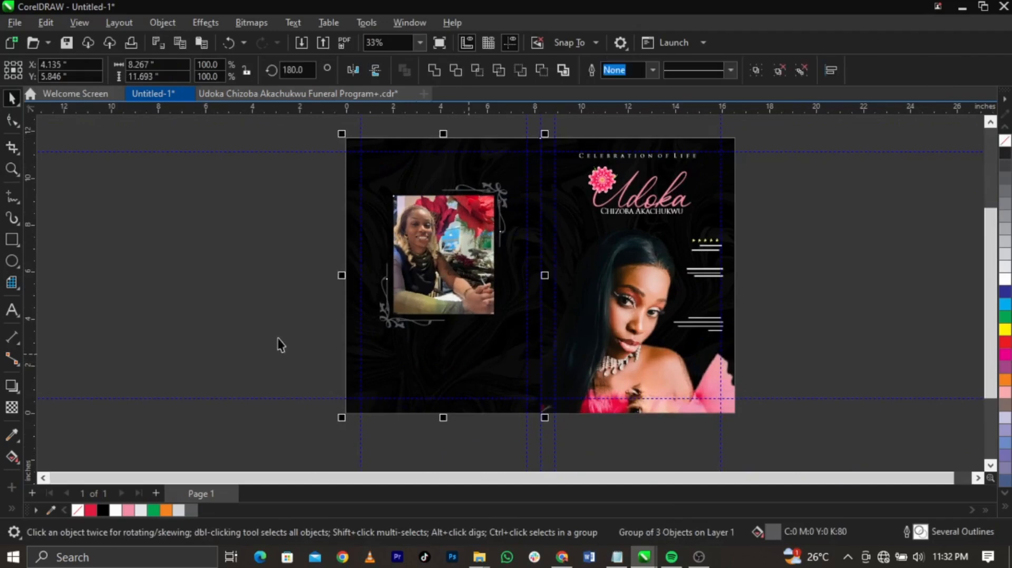
Step: Enlarge the grouped photo and ornaments slightly from the lower corner
click(278, 337)
click(454, 308)
drag(514, 336, 520, 340)
click(807, 354)
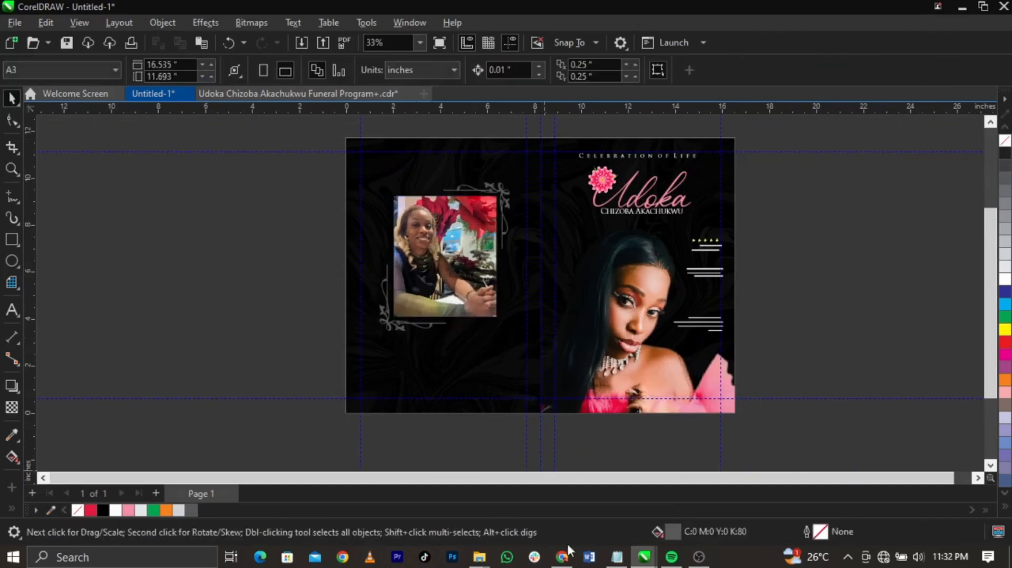
Step: Copy the word "Appreciation" from the Notepad text and place it as artistic text below the back-cover photo
click(616, 556)
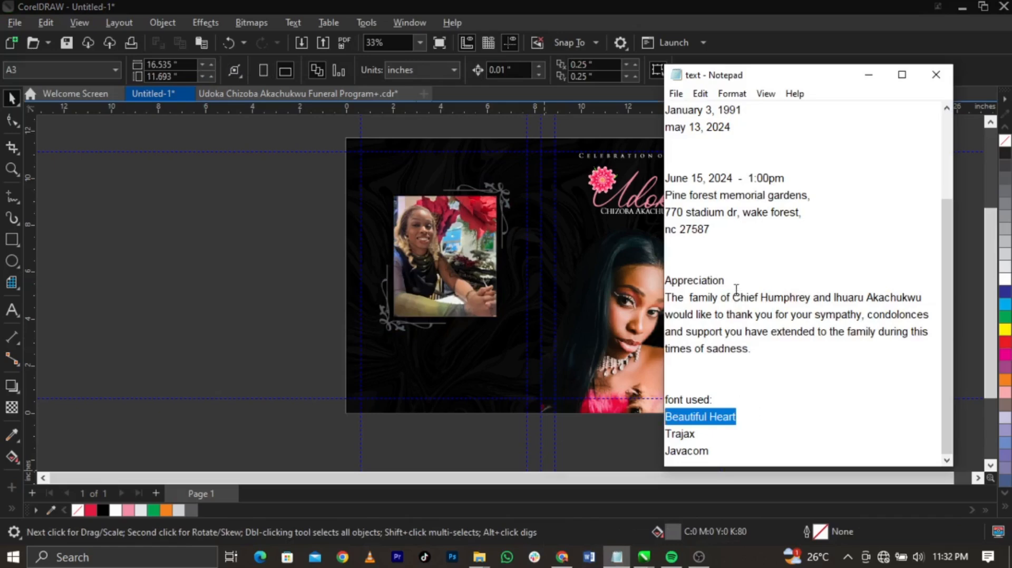
drag(736, 289, 669, 278)
drag(734, 278, 577, 276)
key(ctrl+c)
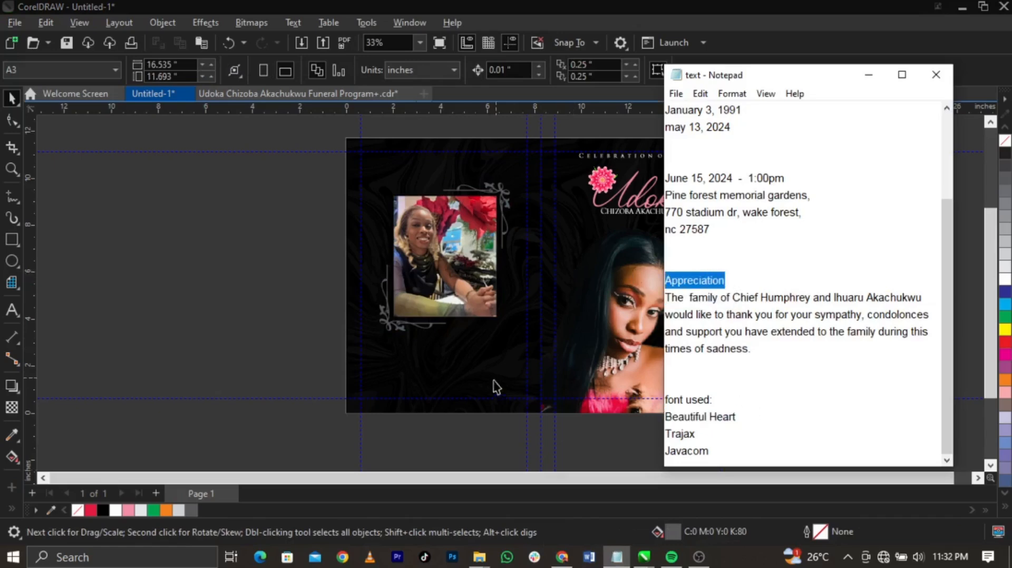
click(379, 405)
click(12, 310)
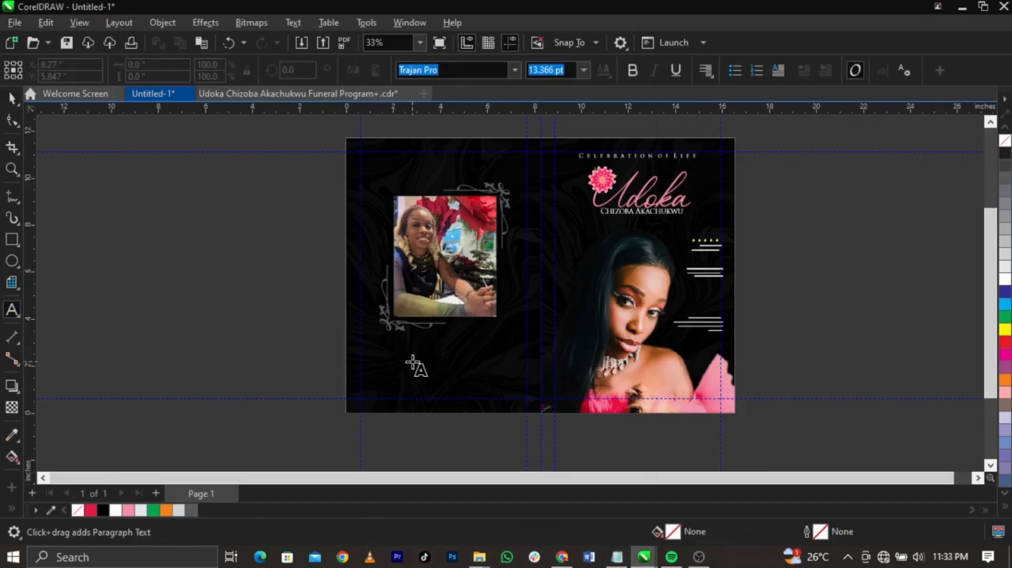
click(412, 361)
key(ctrl+v)
key(ctrl+space)
Step: Enlarge the Appreciation heading to about 33.7 pt and fill it with pink #F28CA6
scroll(429, 369, up, 2)
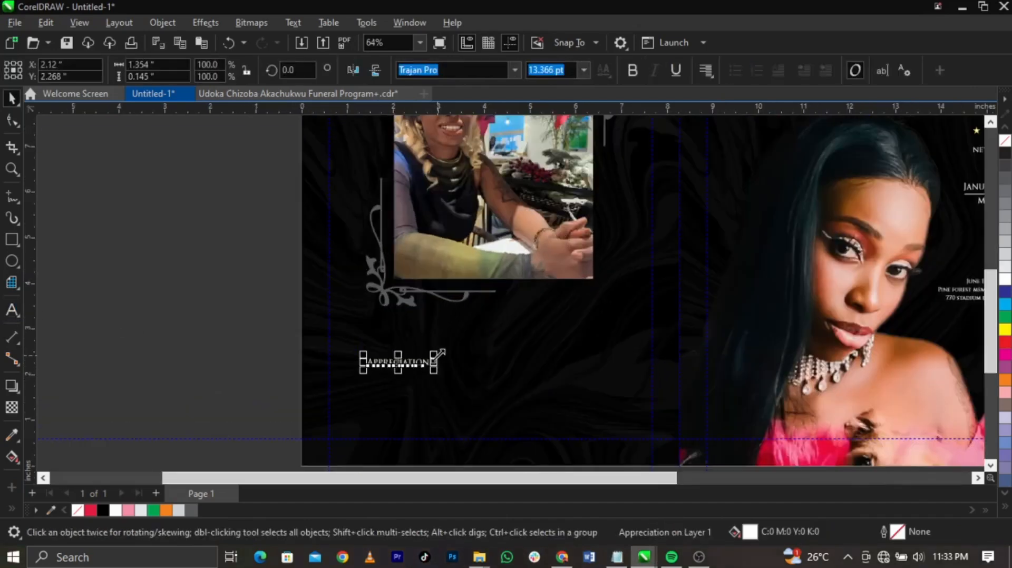
drag(438, 354, 528, 344)
click(128, 510)
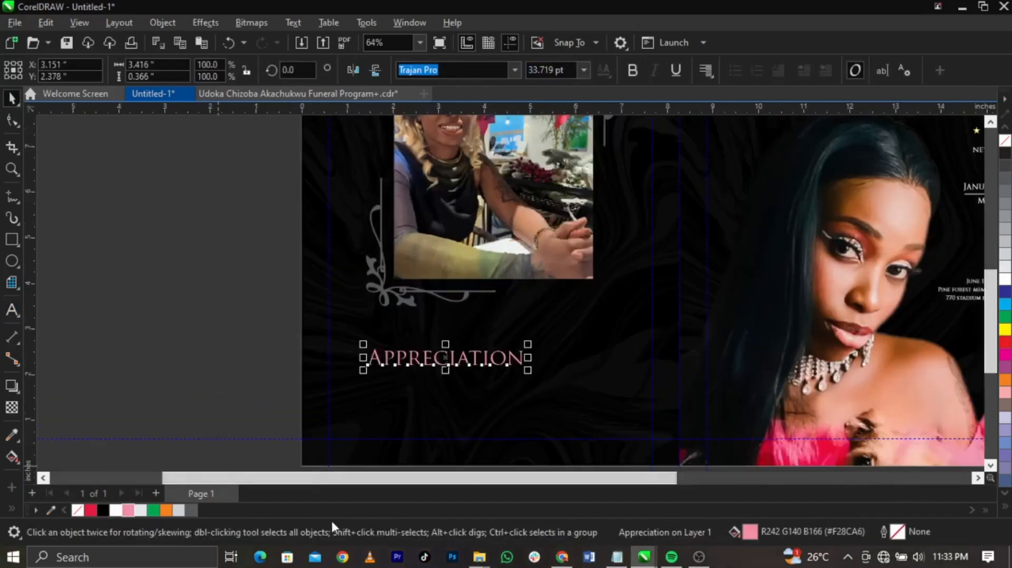
Step: Set the Appreciation heading in the Javacom font named in Notepad and move it up beneath the photo
click(617, 557)
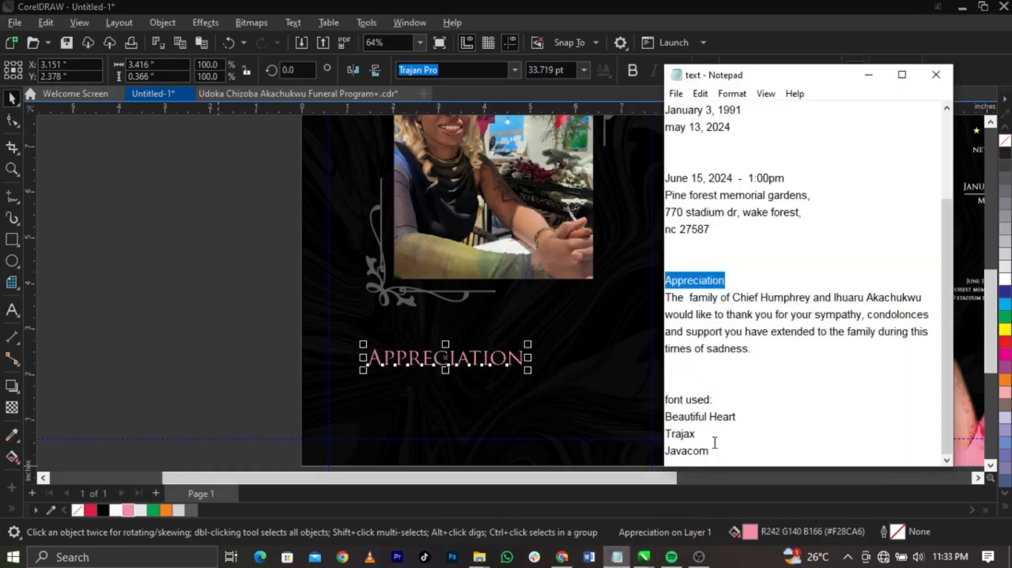
double_click(715, 451)
key(ctrl+c)
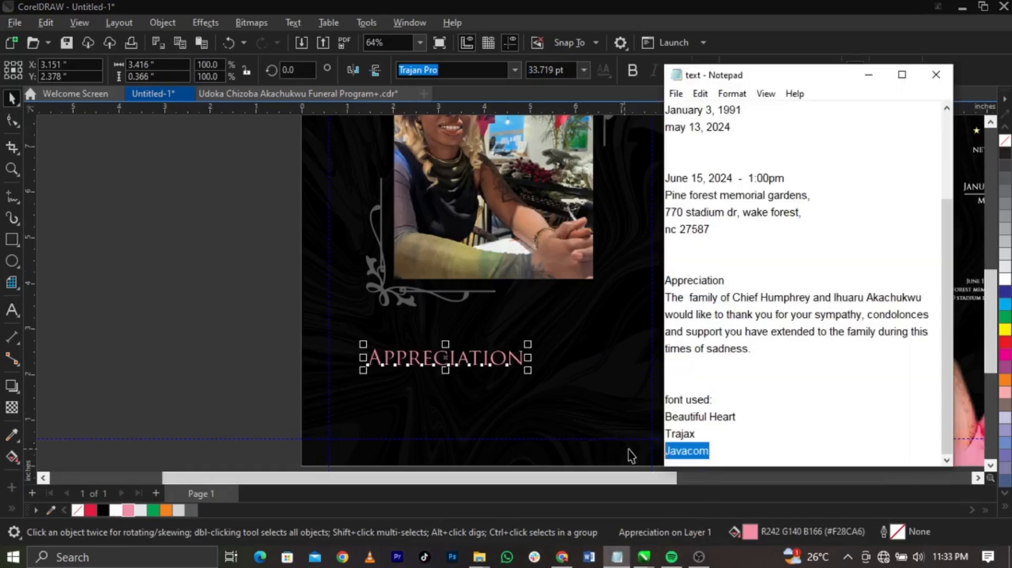
click(505, 364)
click(505, 364)
key(ctrl+v)
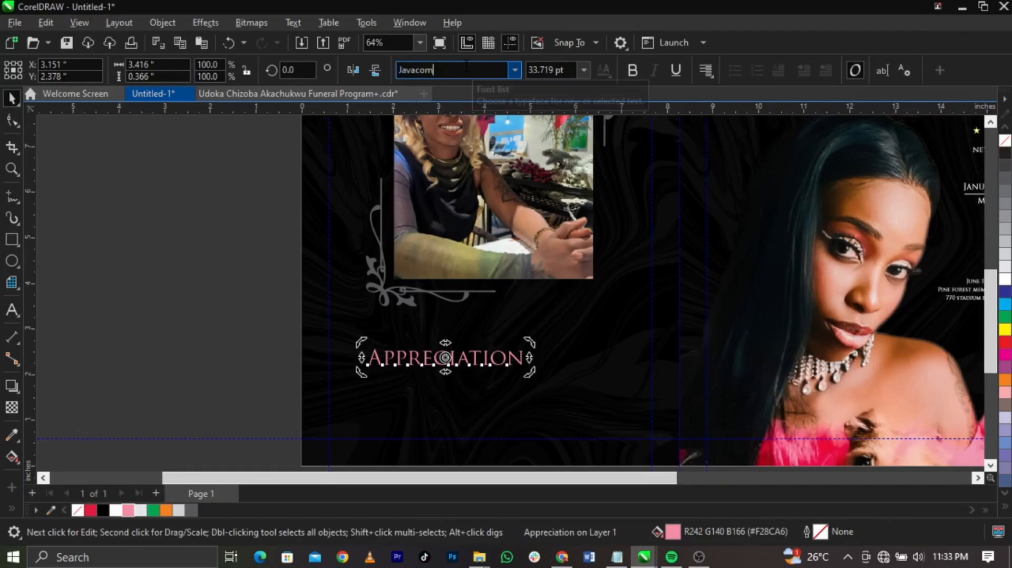
key(Return)
drag(499, 357, 538, 331)
click(234, 370)
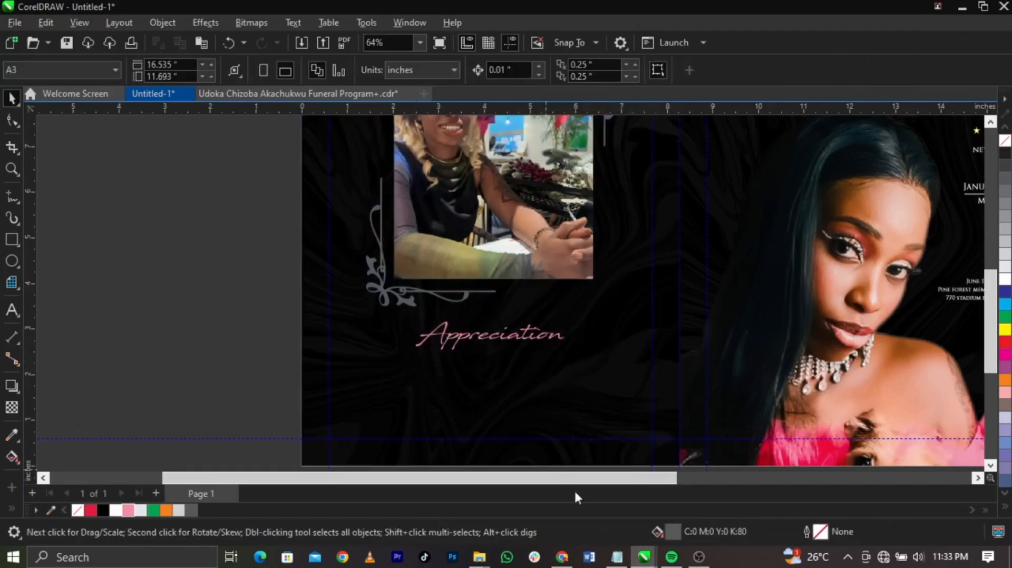
Step: Copy the family's thank-you message from Notepad and paste it as artistic text for the back cover
click(617, 557)
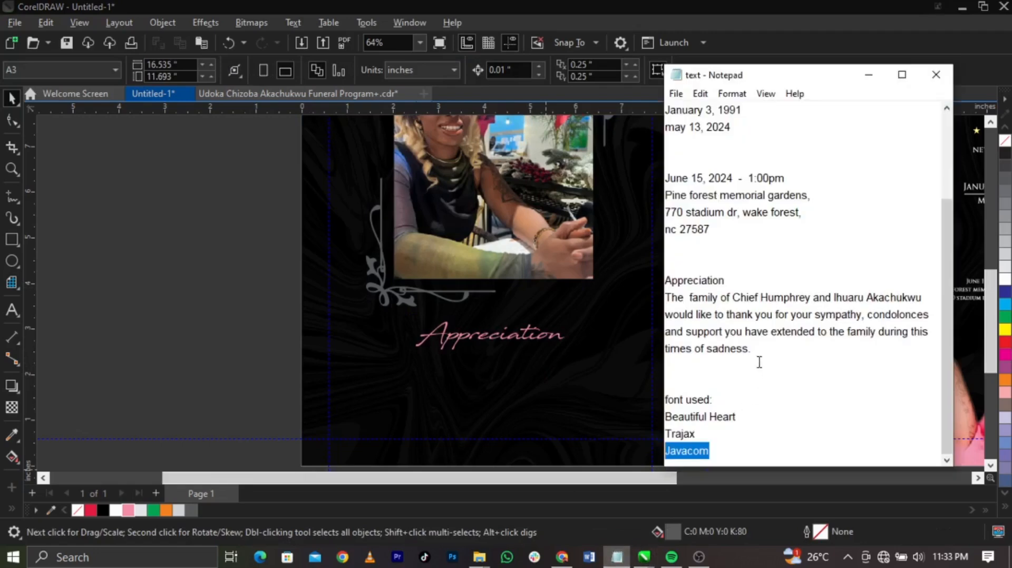
drag(754, 351, 640, 301)
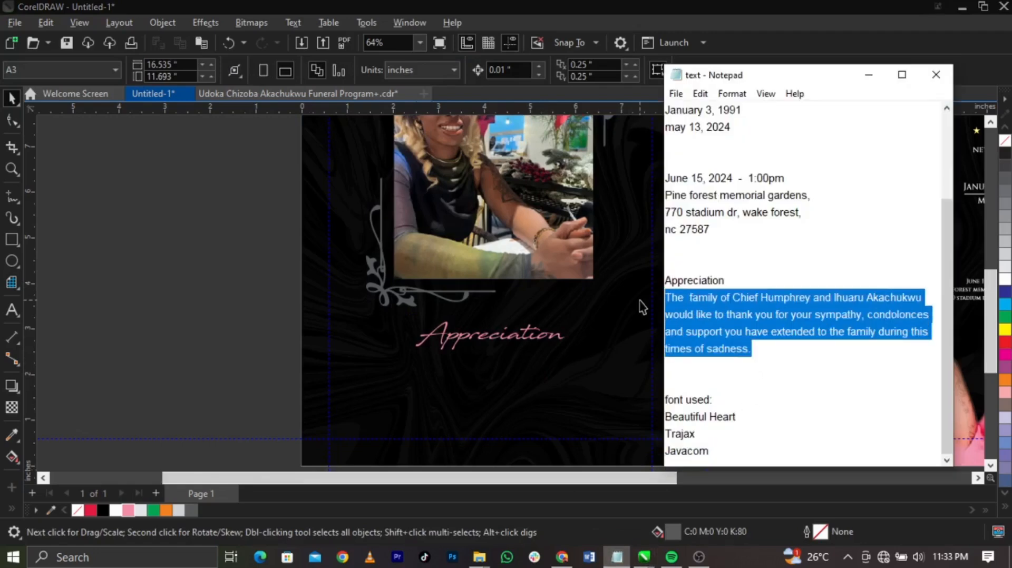
click(12, 311)
click(404, 384)
key(ctrl+v)
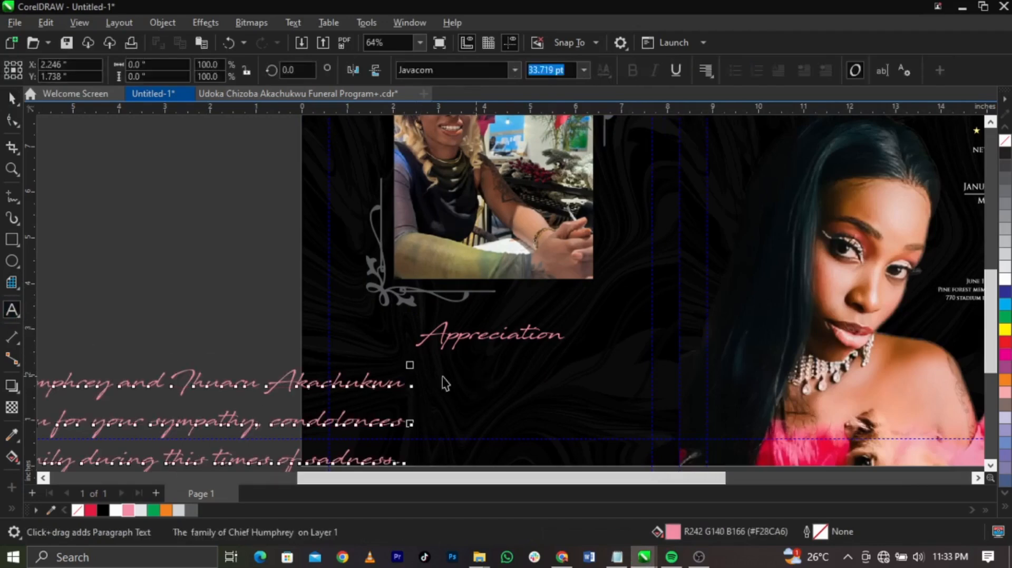
key(ctrl+space)
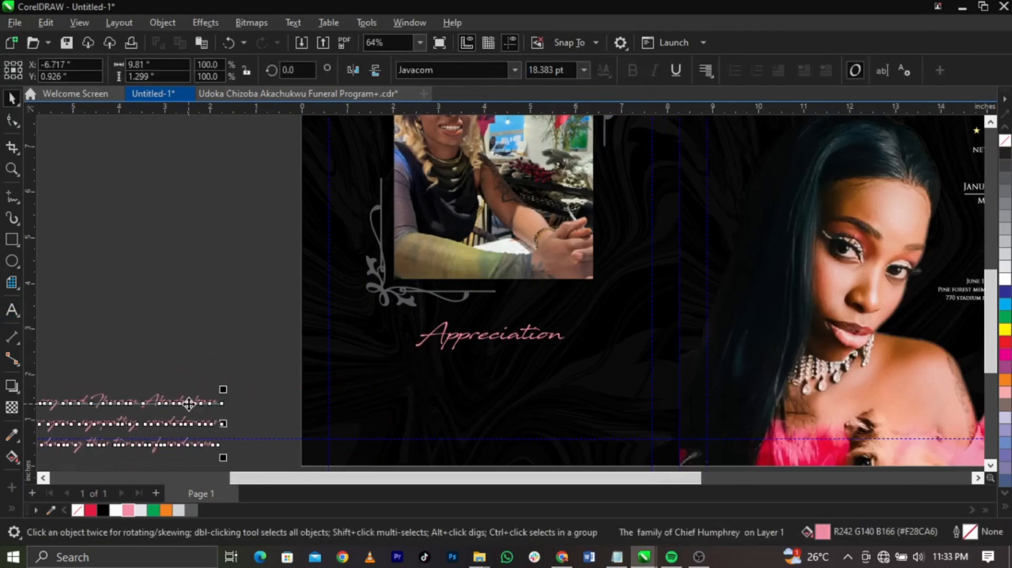
Step: Place the thank-you message under the heading at about 11.4 pt, 6.08 in wide, and fill it white
drag(187, 404, 628, 367)
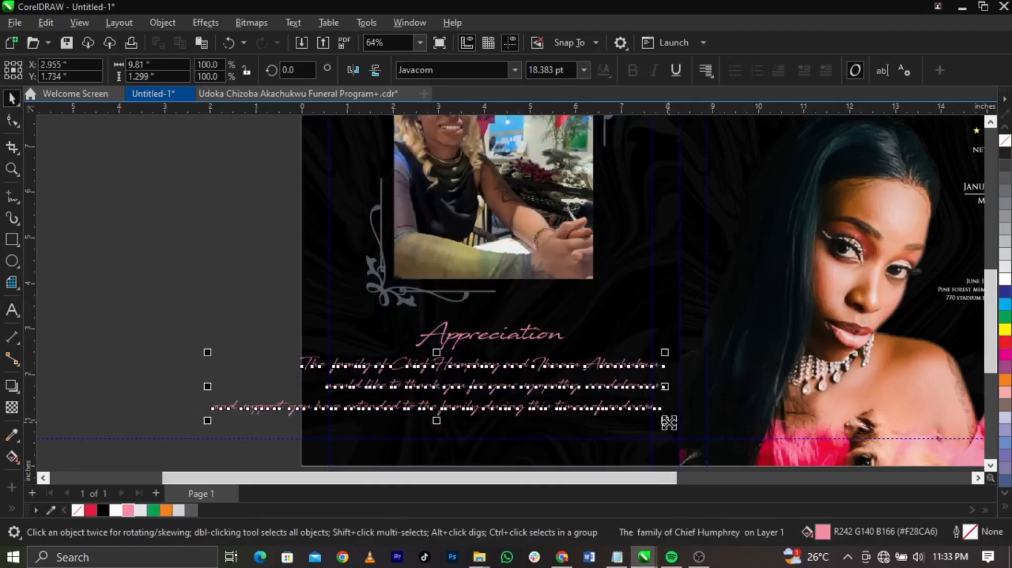
drag(675, 425, 583, 445)
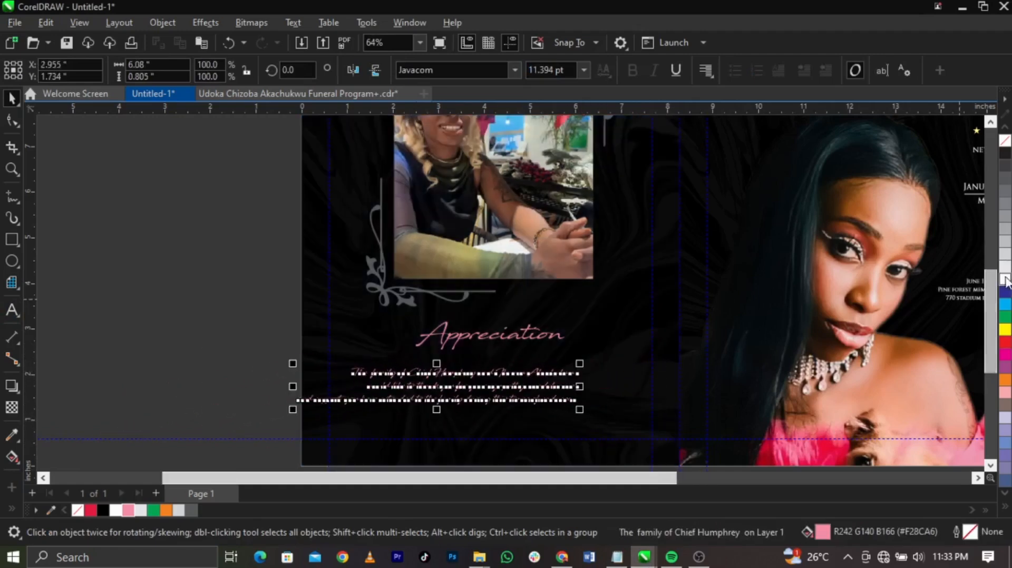
scroll(457, 413, up, 3)
click(583, 376)
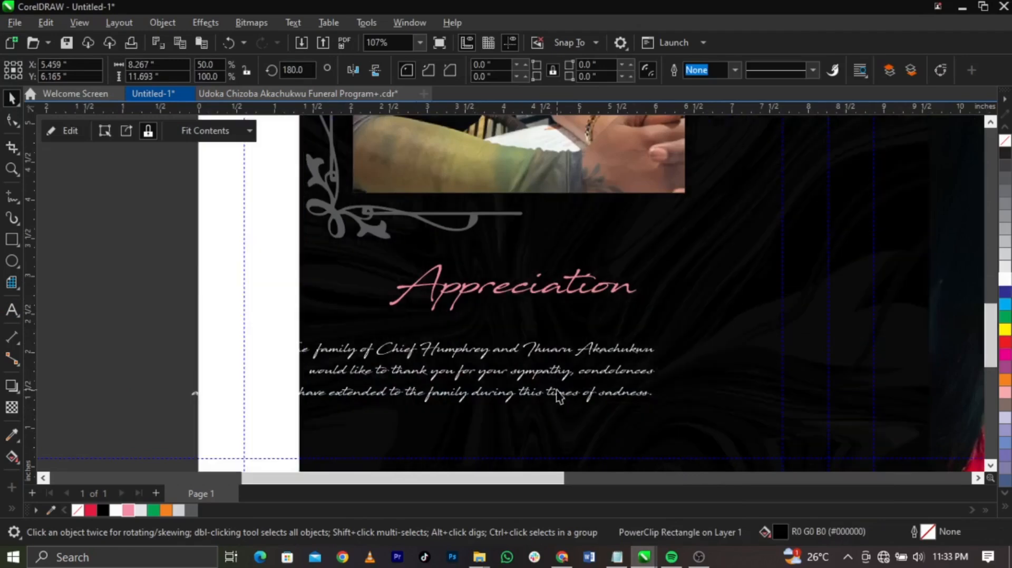
Step: Centre-align the message's three lines and position the block under the heading at about X 4.02 in, Y 2.00 in
drag(570, 393, 621, 375)
double_click(621, 374)
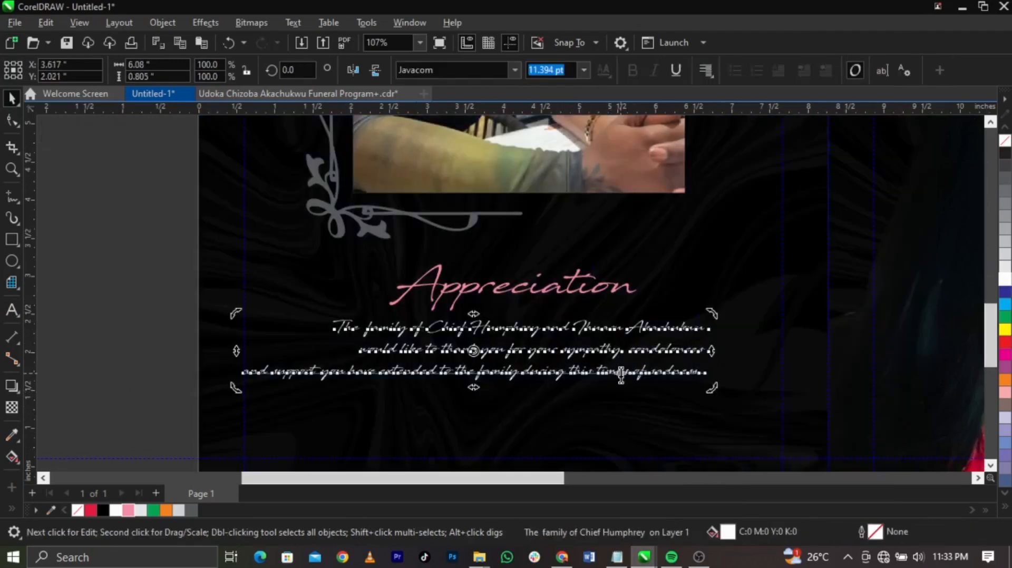
key(ctrl+a)
key(ctrl+e)
key(ctrl+space)
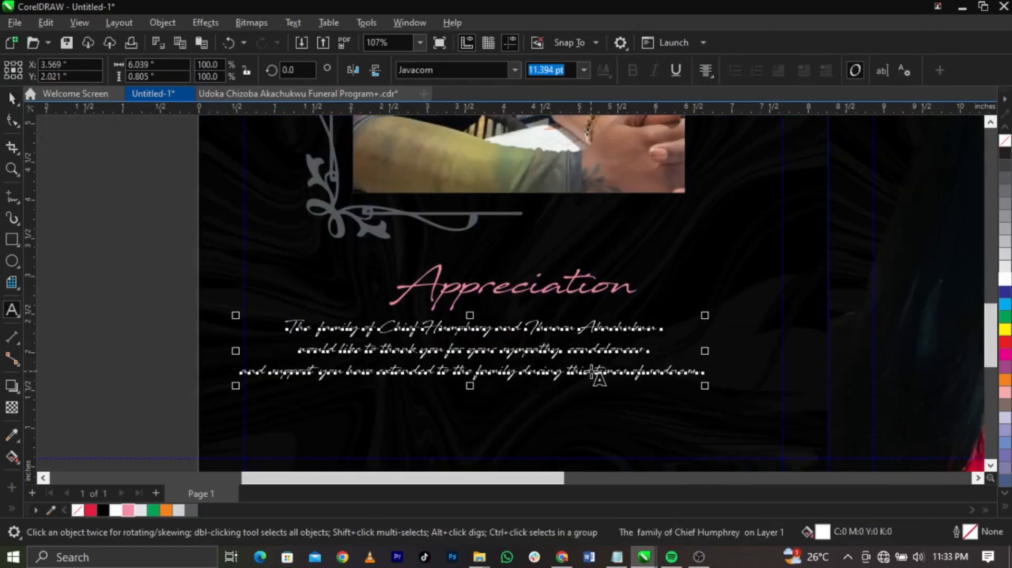
drag(591, 374, 629, 376)
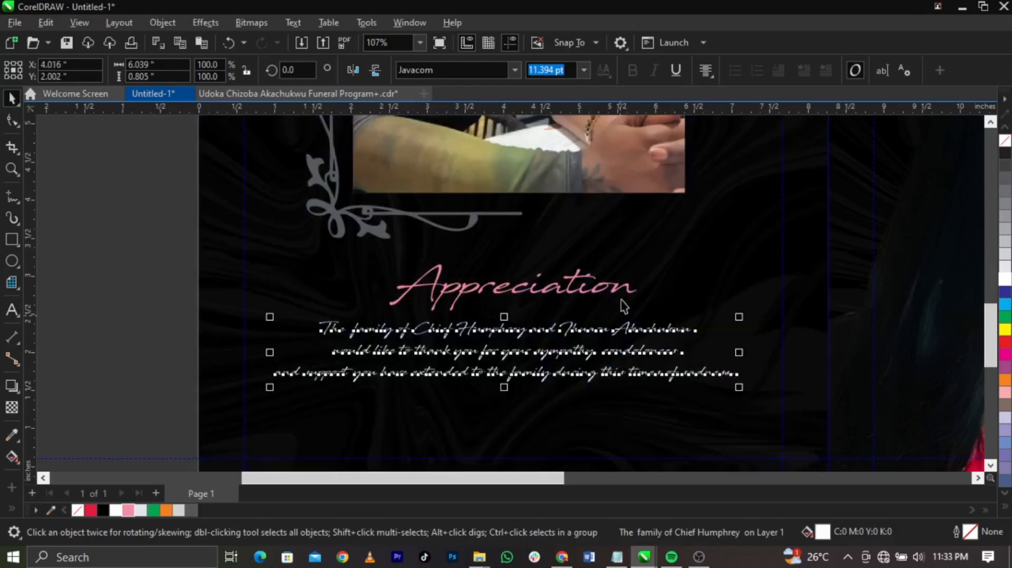
Step: Shrink the heading and message together slightly, lower them a little, and centre them horizontally on the back cover
shift+click(625, 295)
drag(749, 392, 733, 391)
drag(645, 371, 646, 381)
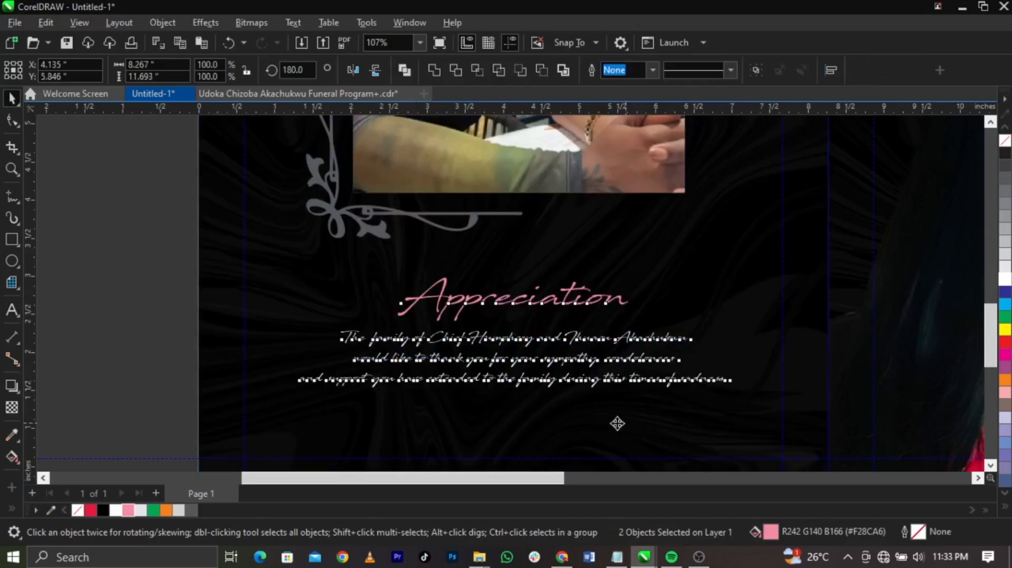
click(152, 363)
Step: Preview the complete two-page cover spread in full screen
key(shift+F4)
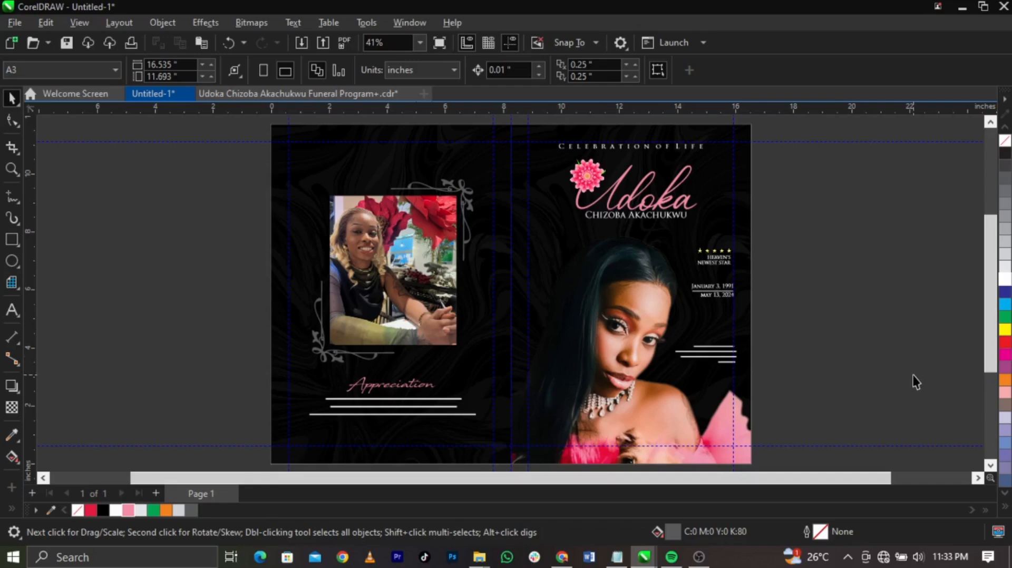
key(F8)
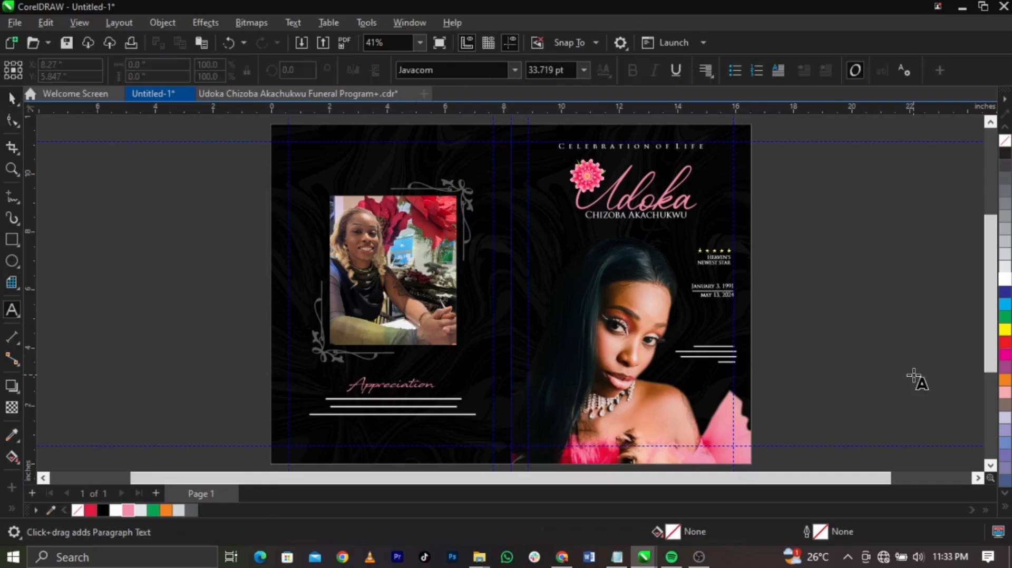
key(F9)
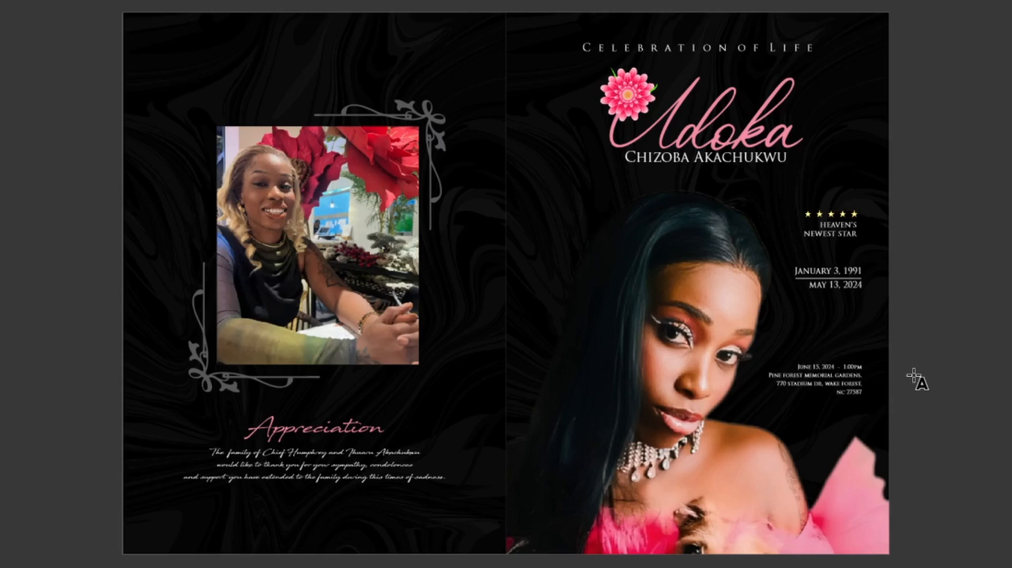